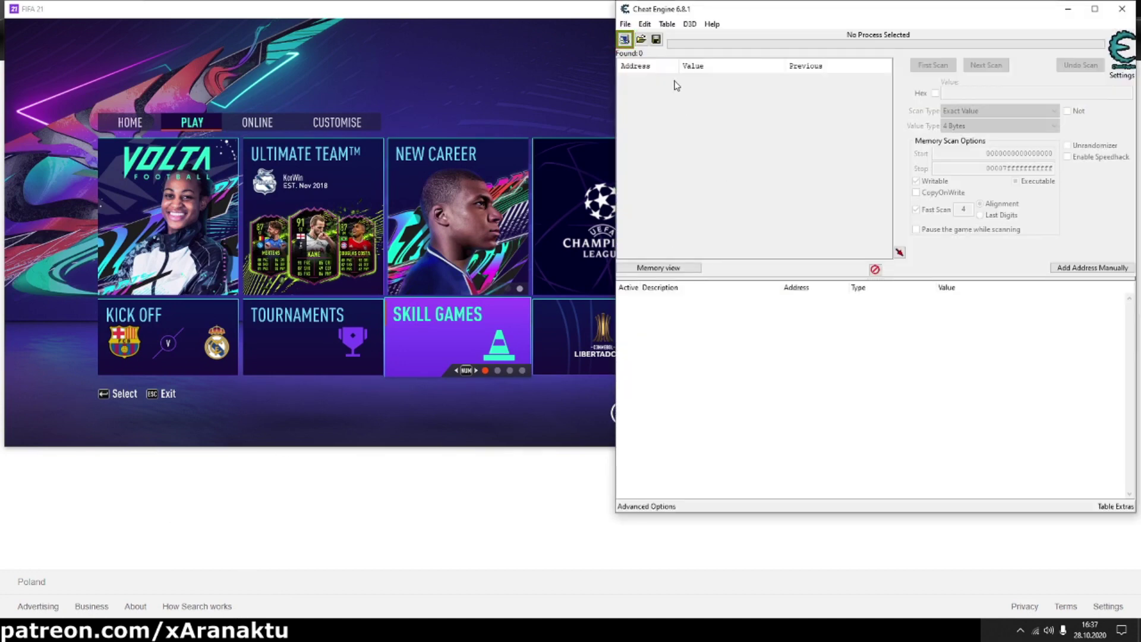
# Load the FIFA 21 cheat table in Cheat Engine, acknowledge the ready message and close the Live Editor window.
pyautogui.click(641, 39)
pyautogui.doubleClick(750, 310)
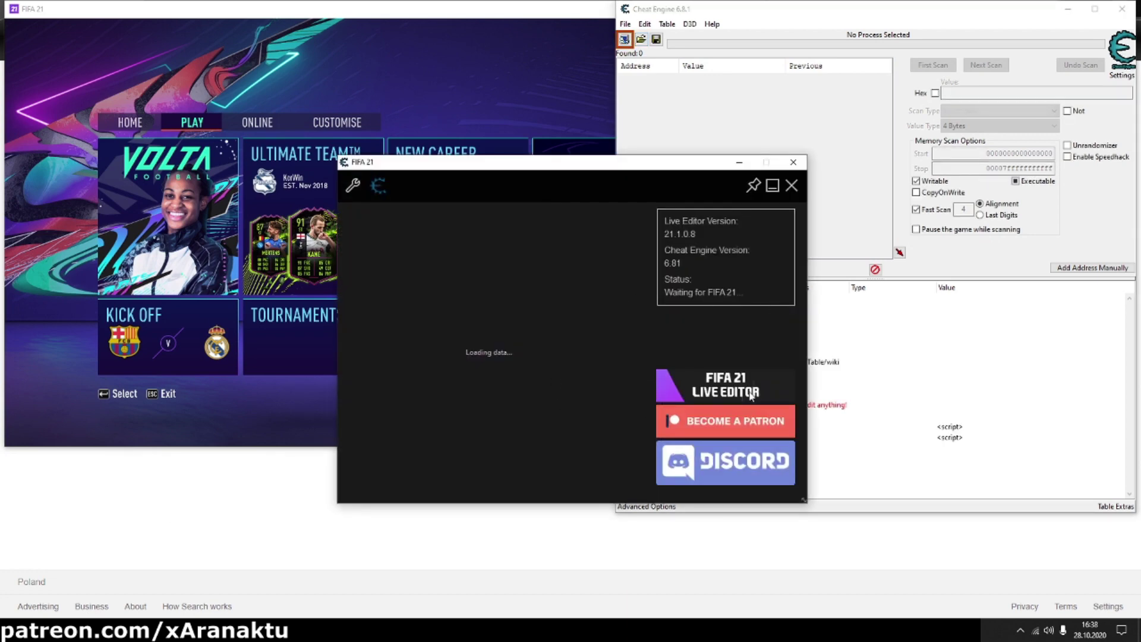
pyautogui.click(636, 313)
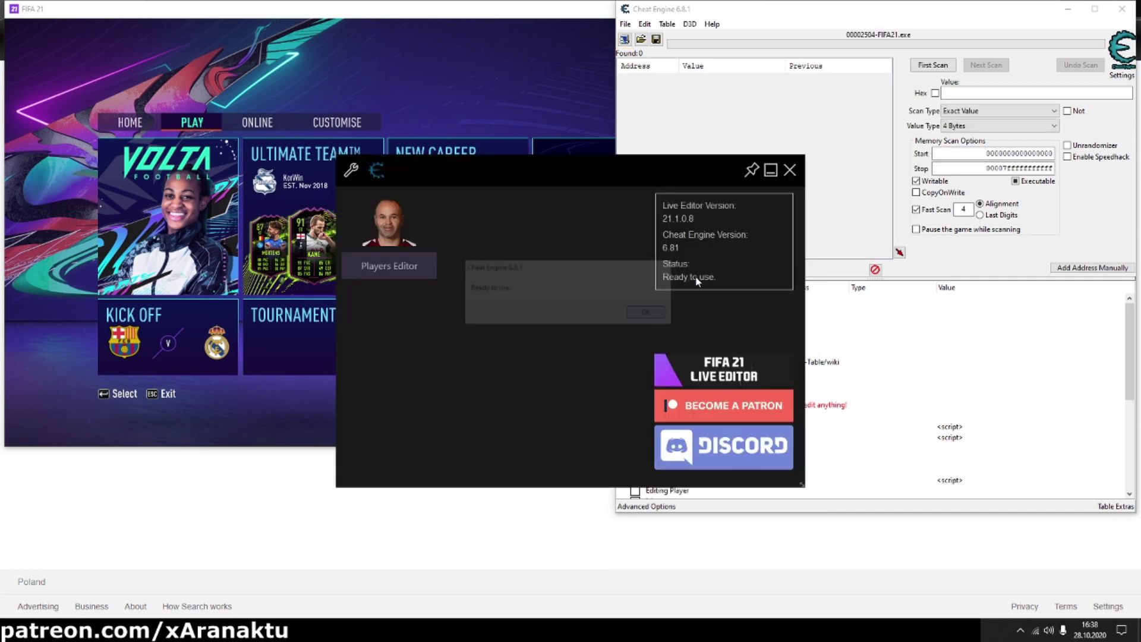
pyautogui.click(789, 171)
# Switch to FIFA 21 and start a new manager career with Macarthur FC, accepting the existing career settings.
pyautogui.click(423, 188)
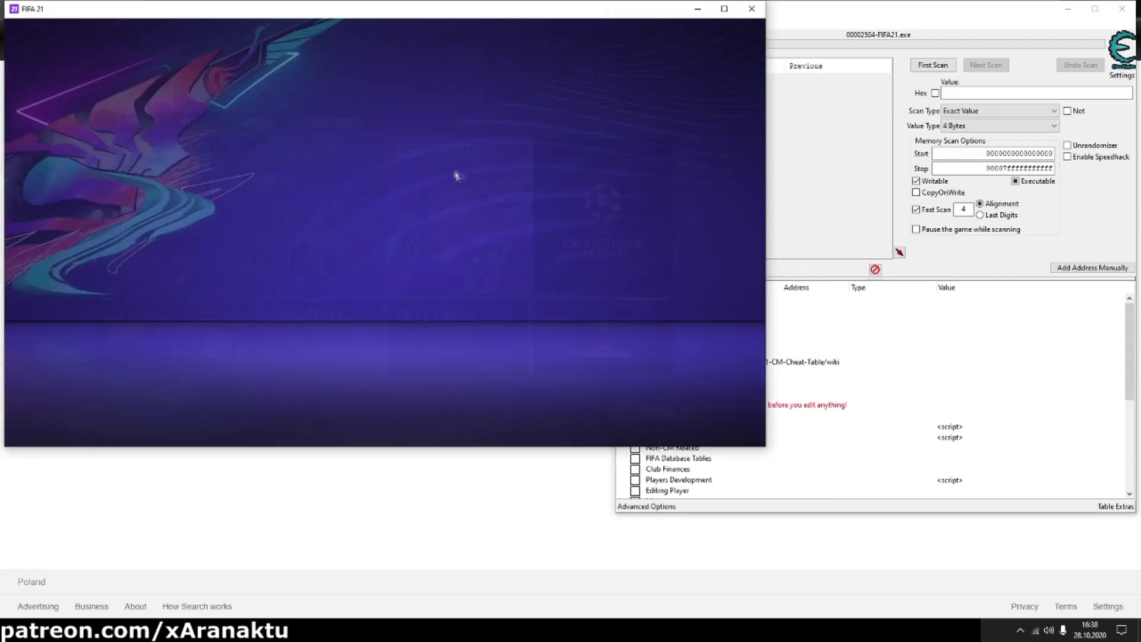
pyautogui.press('Return')
pyautogui.press('Return')
pyautogui.press('Return')
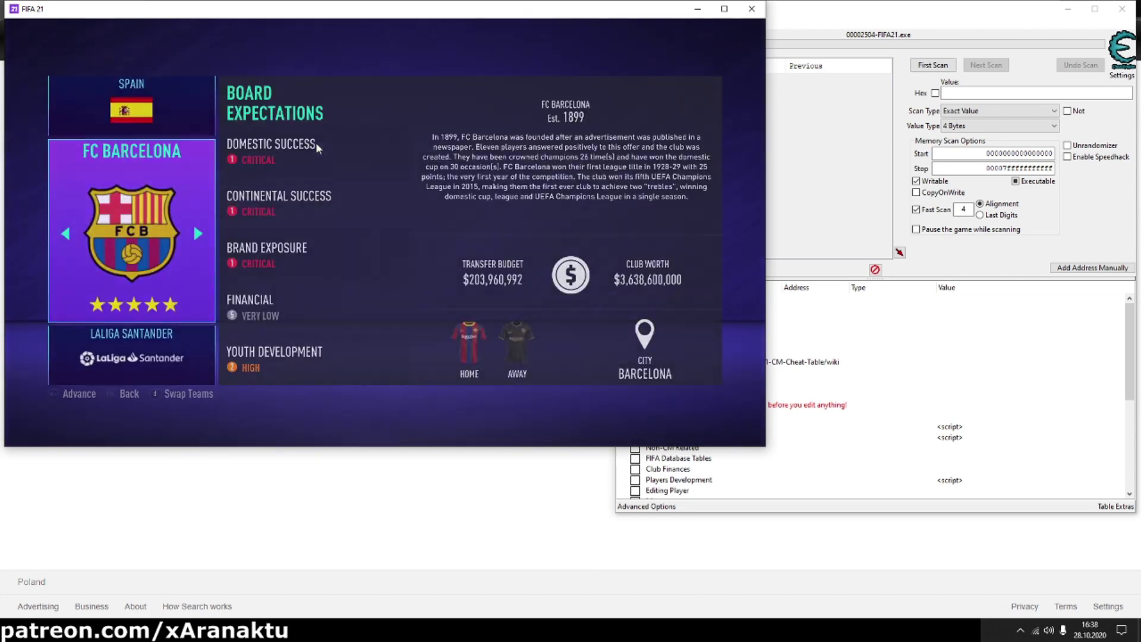
pyautogui.press('Right')
pyautogui.press('Right')
pyautogui.press('Return')
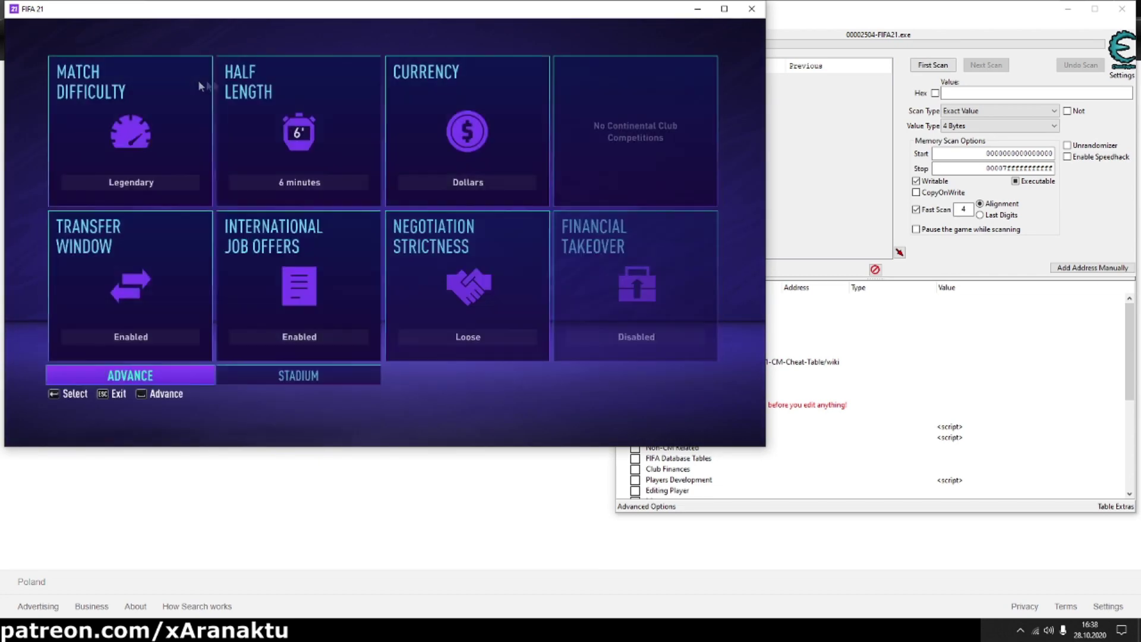
pyautogui.press('space')
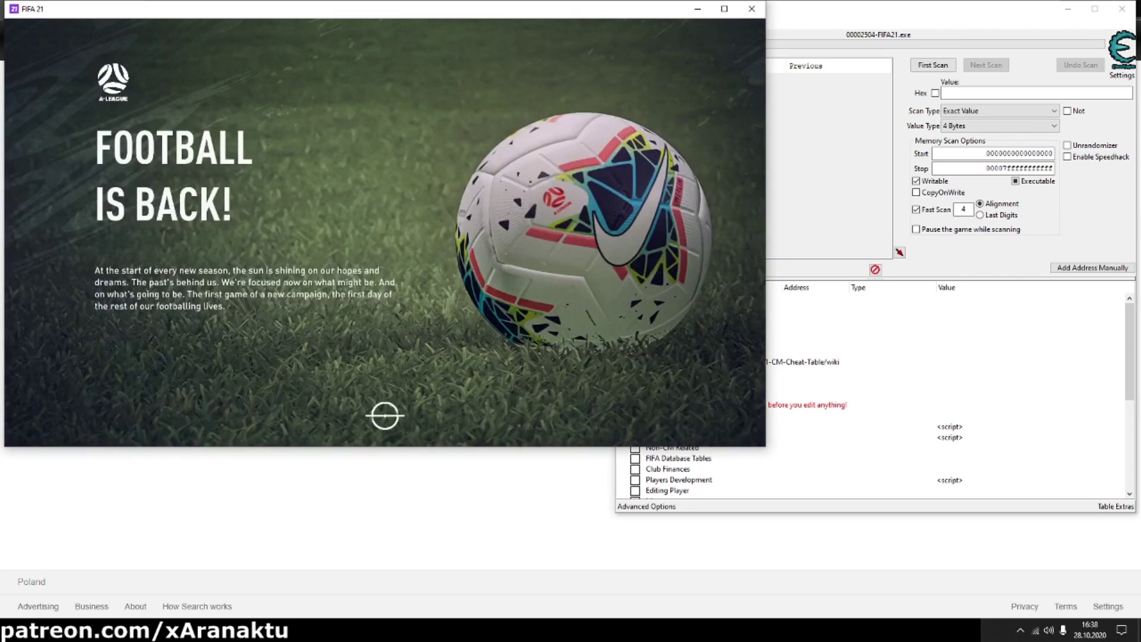
pyautogui.press('Return')
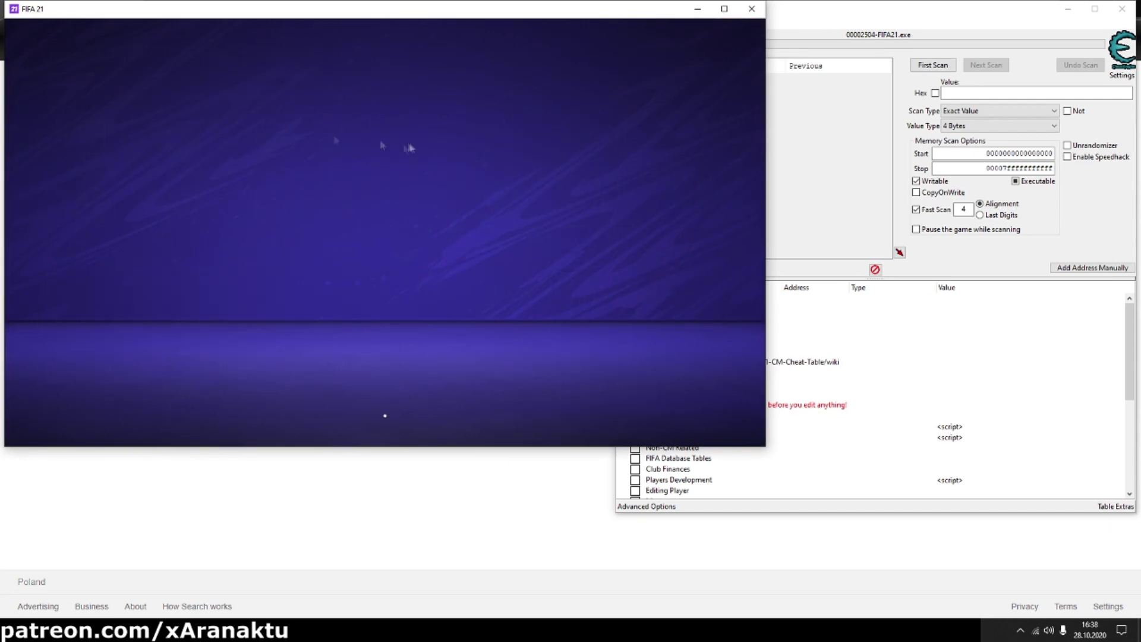
# Check the career office for club job openings and national team job offers.
pyautogui.click(171, 114)
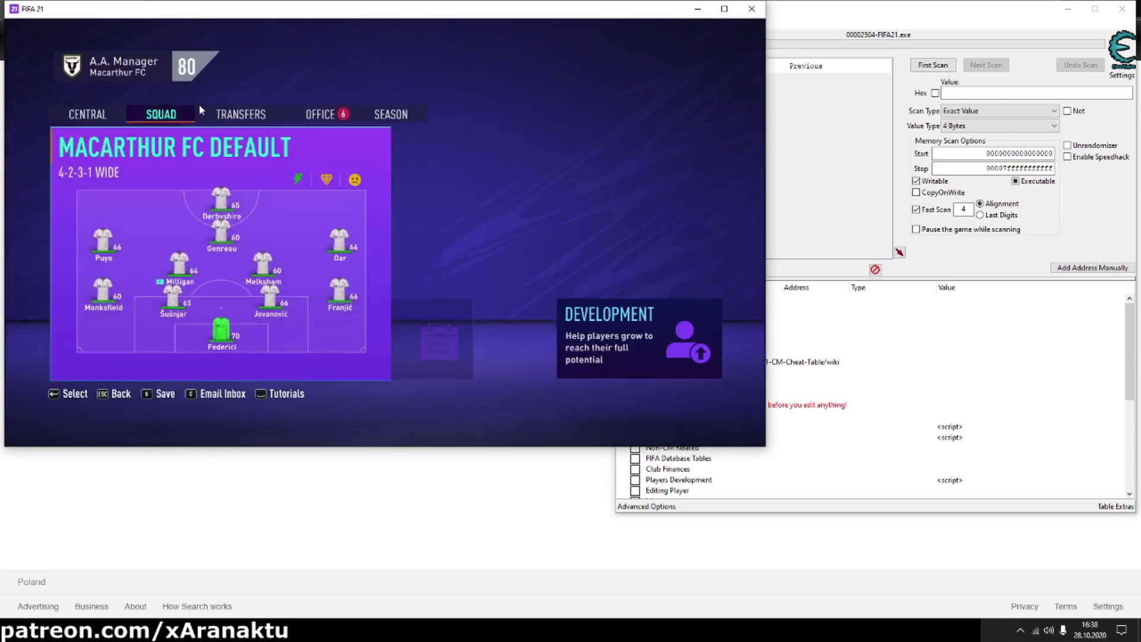
pyautogui.click(315, 114)
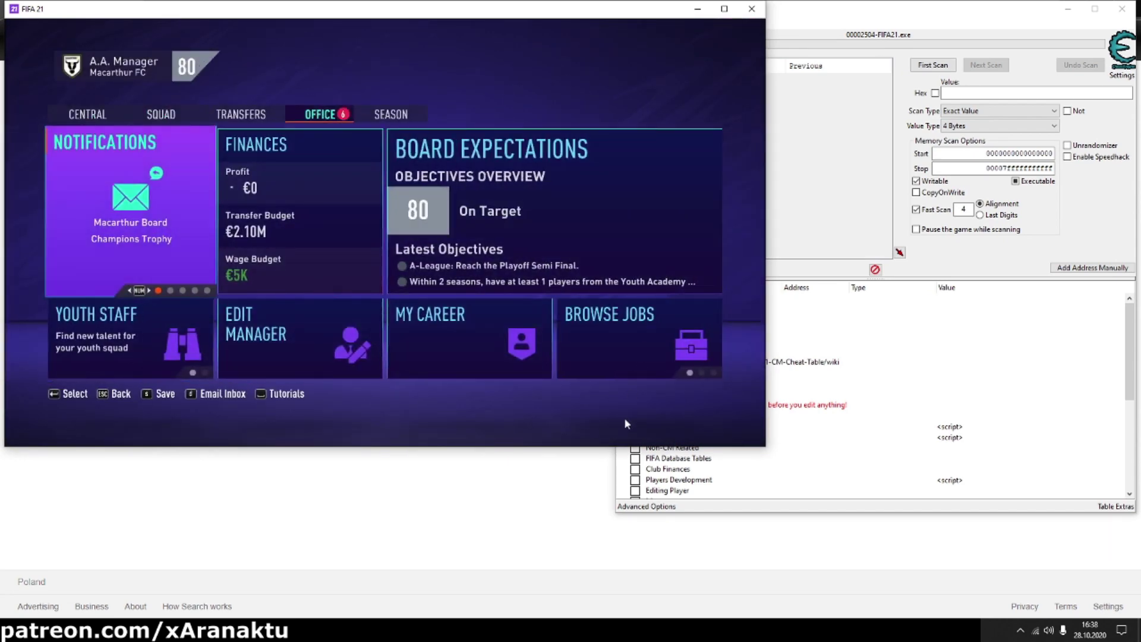
pyautogui.click(624, 358)
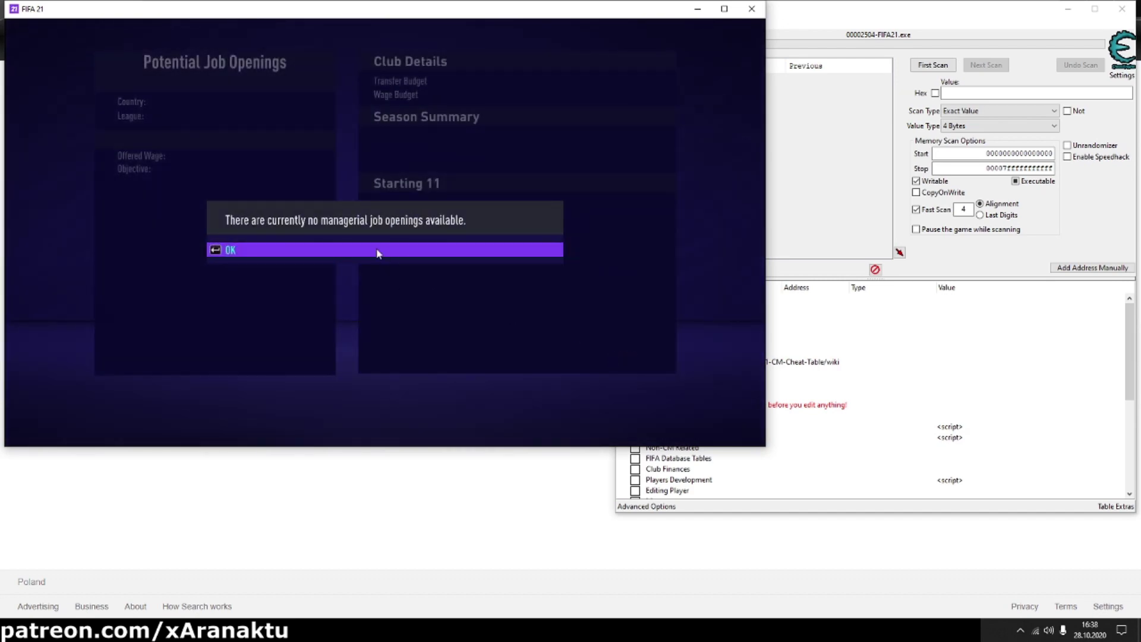
pyautogui.click(378, 250)
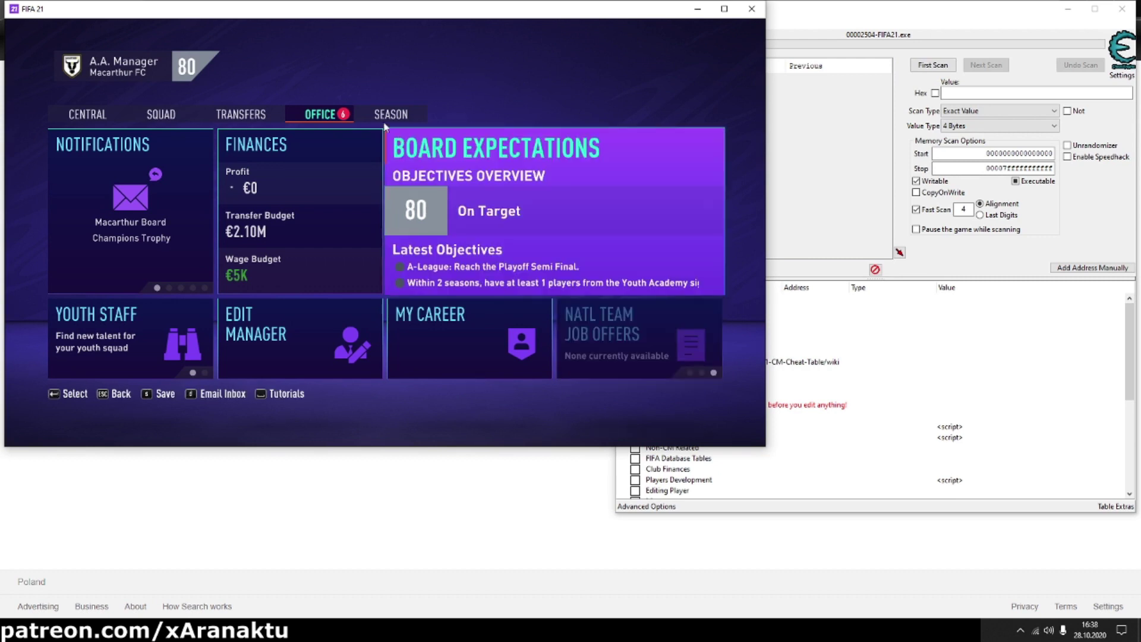
pyautogui.click(211, 113)
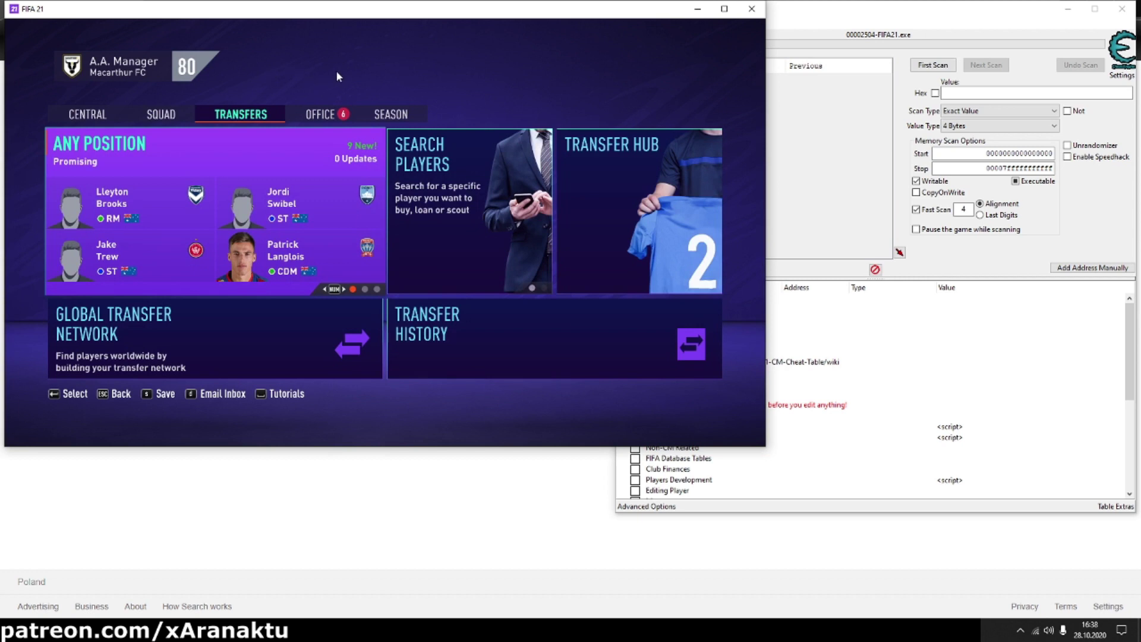
pyautogui.click(319, 114)
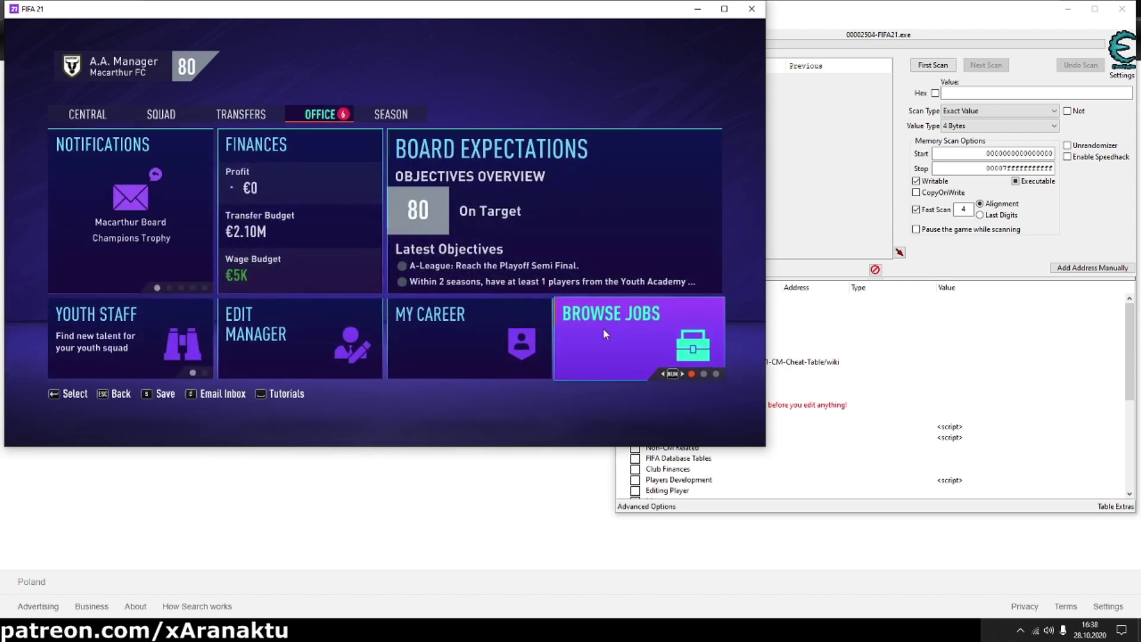
pyautogui.scroll(1, 602, 328)
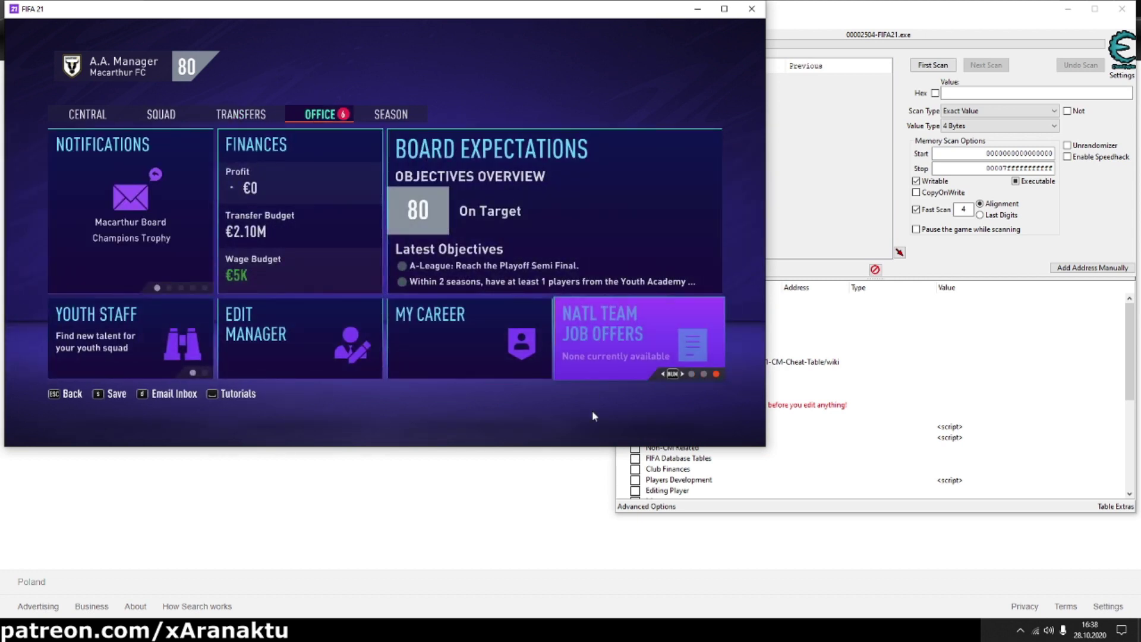
# Switch to Cheat Engine and activate the Job Offers script and its National Team entry.
pyautogui.click(829, 276)
pyautogui.scroll(-4, 800, 389)
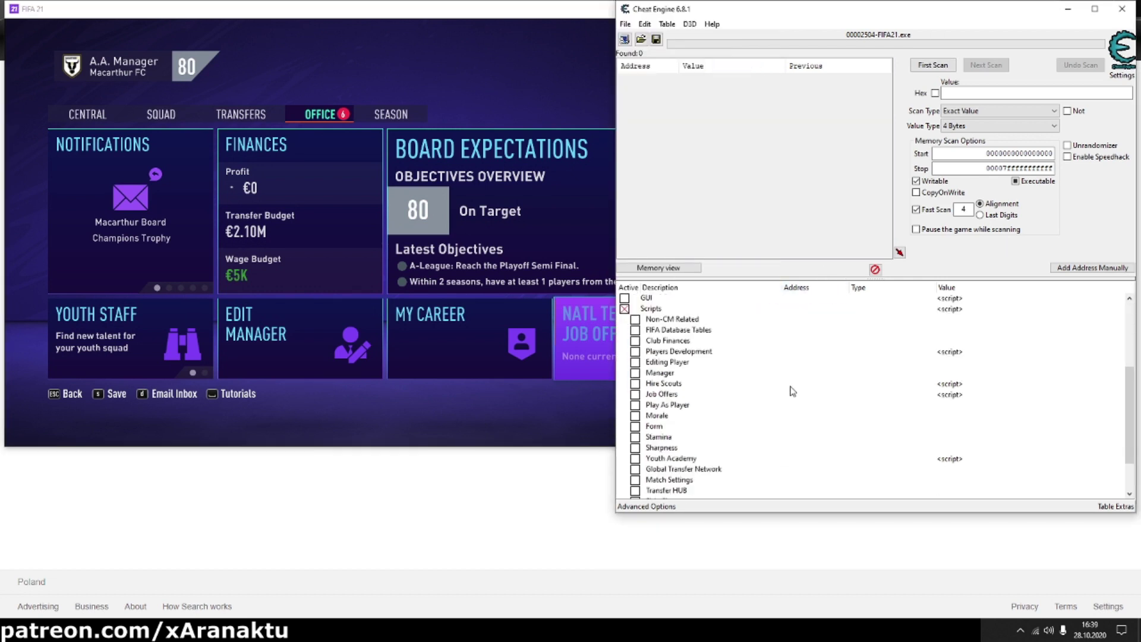
pyautogui.click(663, 394)
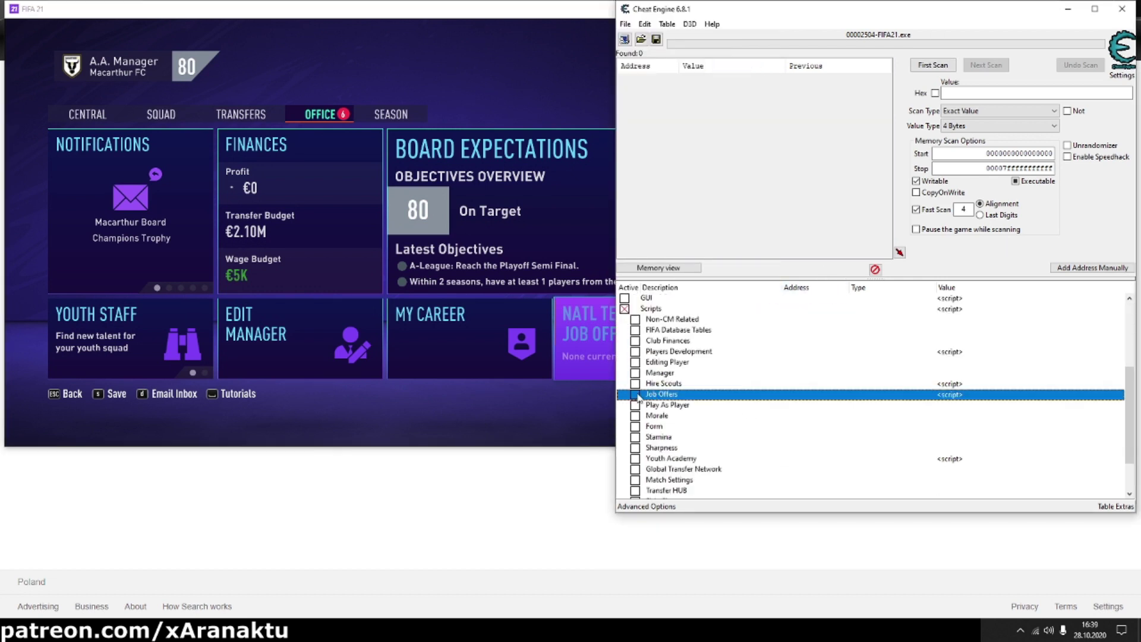
pyautogui.press('space')
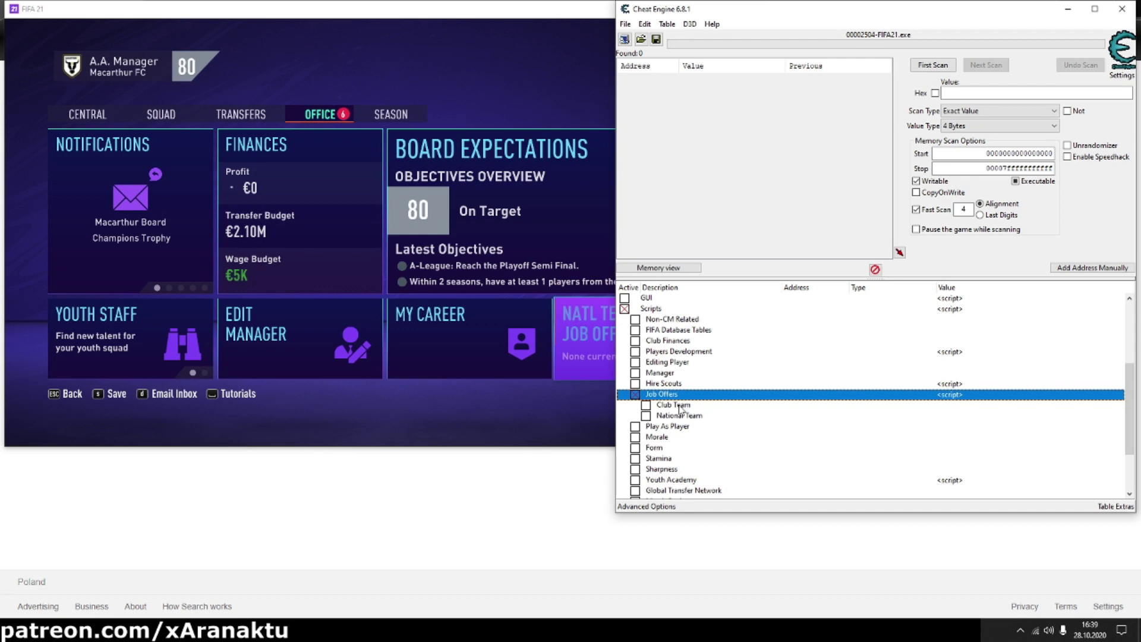
pyautogui.click(679, 416)
pyautogui.click(647, 415)
pyautogui.click(703, 426)
pyautogui.click(709, 437)
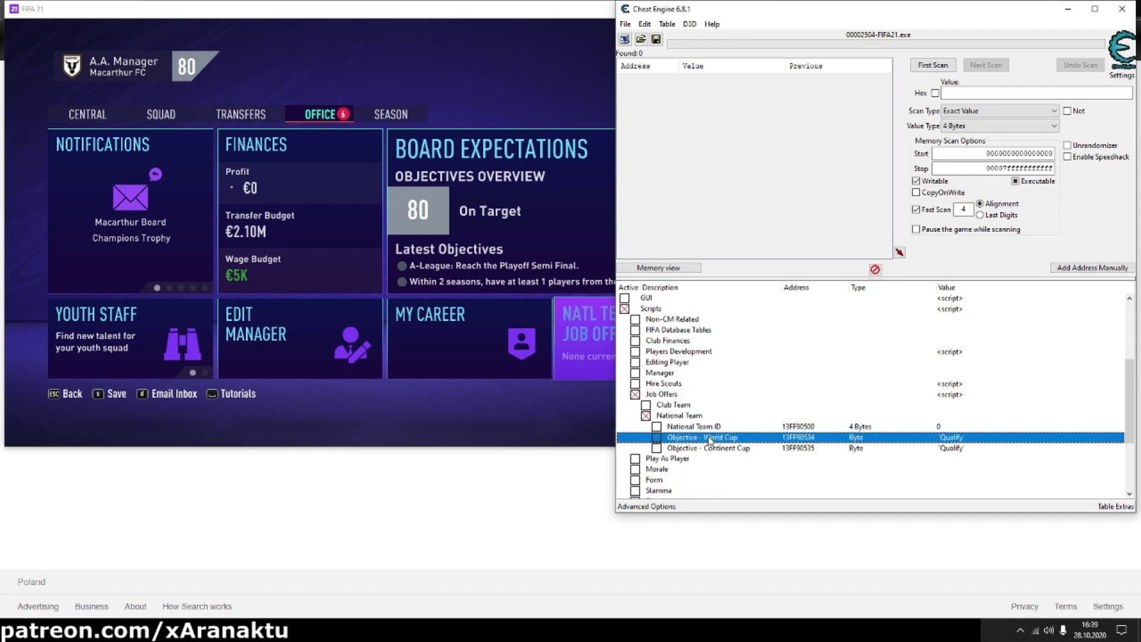
pyautogui.click(702, 449)
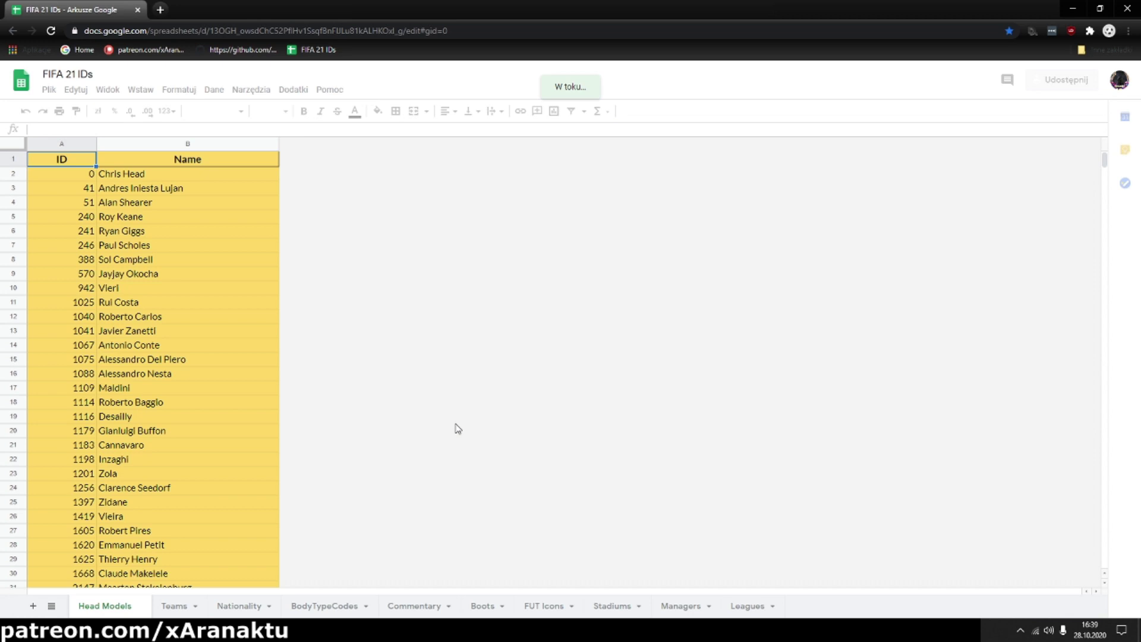
# Search the Teams sheet of the FIFA 21 IDs spreadsheet for Sweden.
pyautogui.click(175, 607)
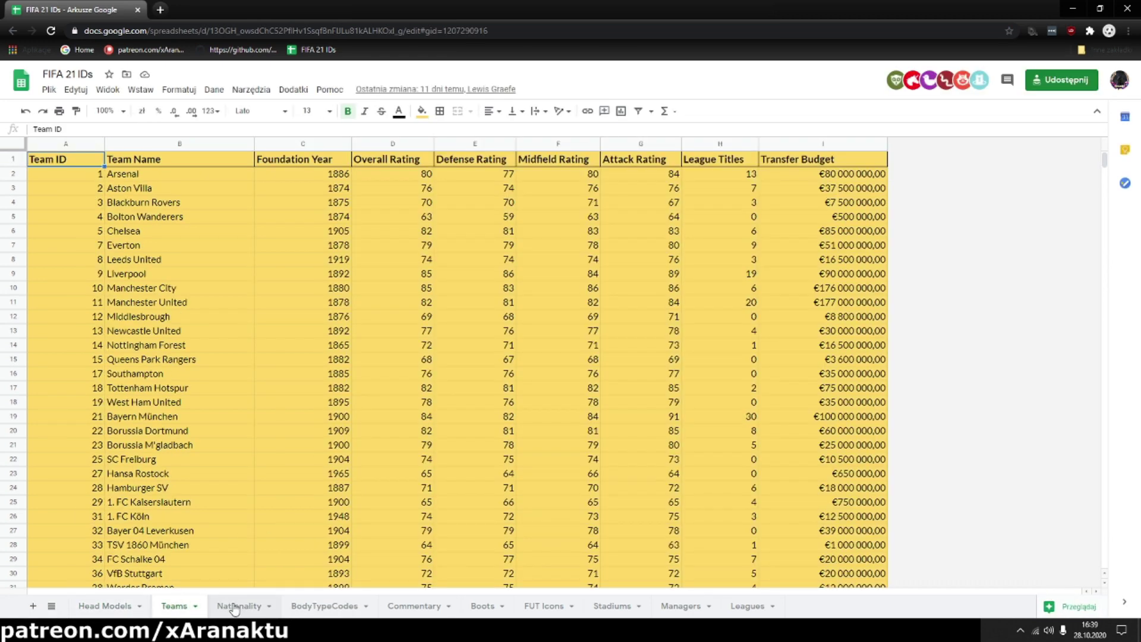
pyautogui.scroll(-1, 223, 444)
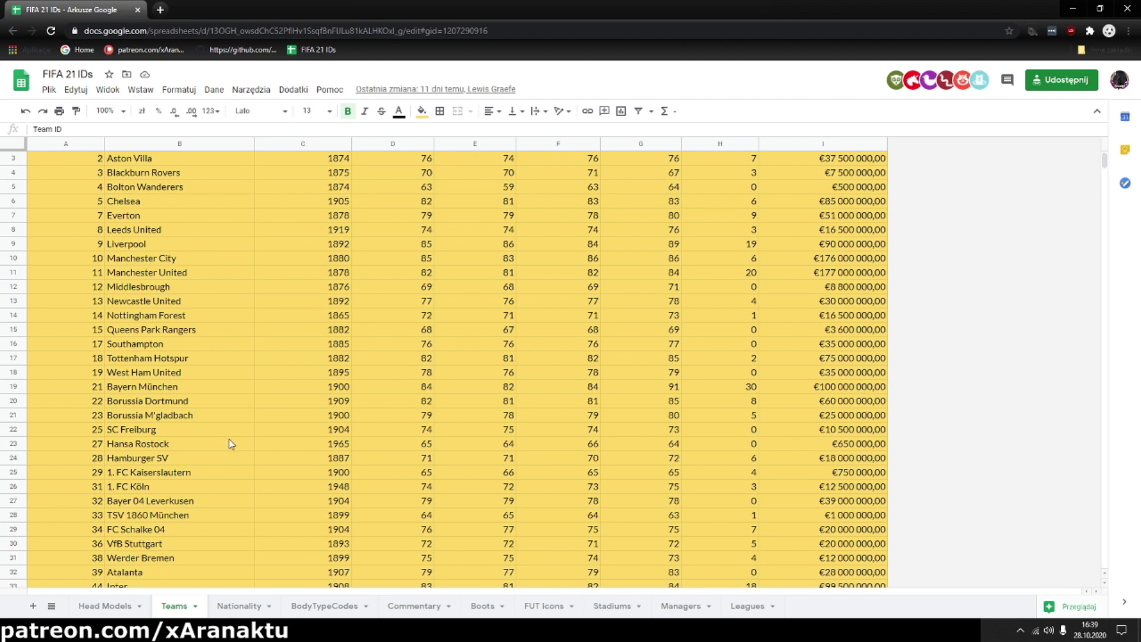
pyautogui.hotkey('ctrl', '+')
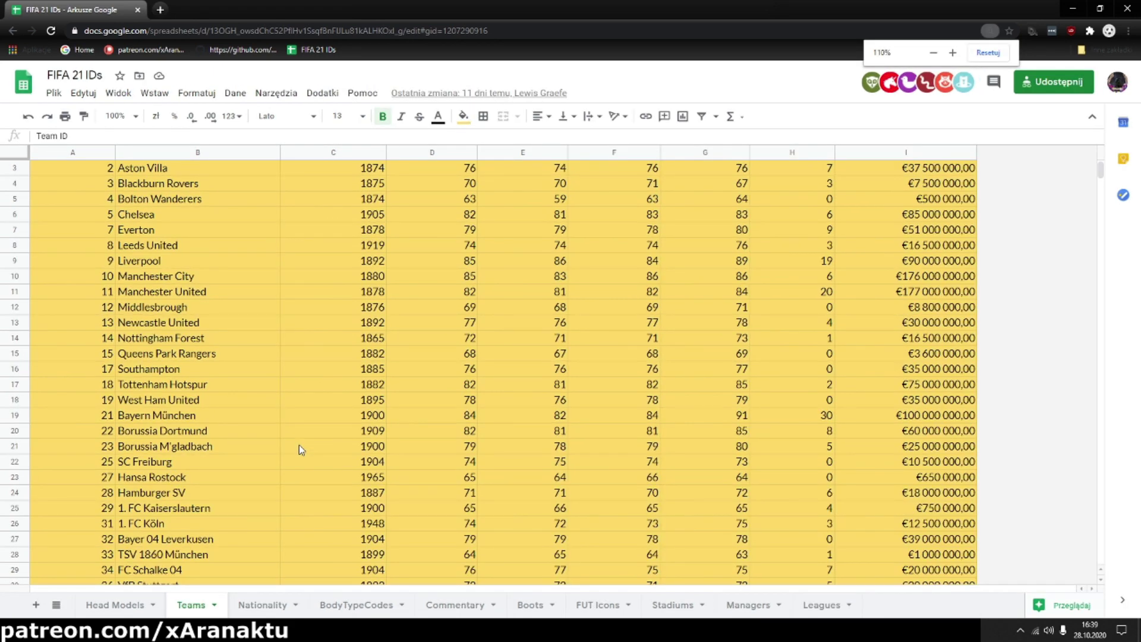
pyautogui.scroll(-1, 405, 385)
pyautogui.scroll(-8, 405, 385)
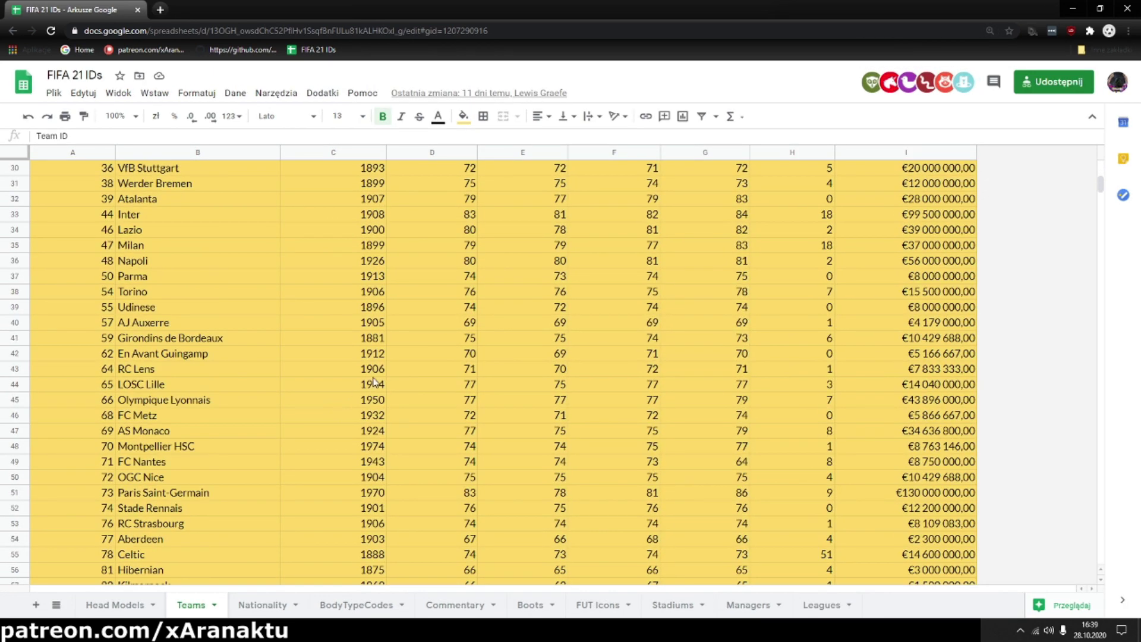
pyautogui.scroll(-3, 906, 308)
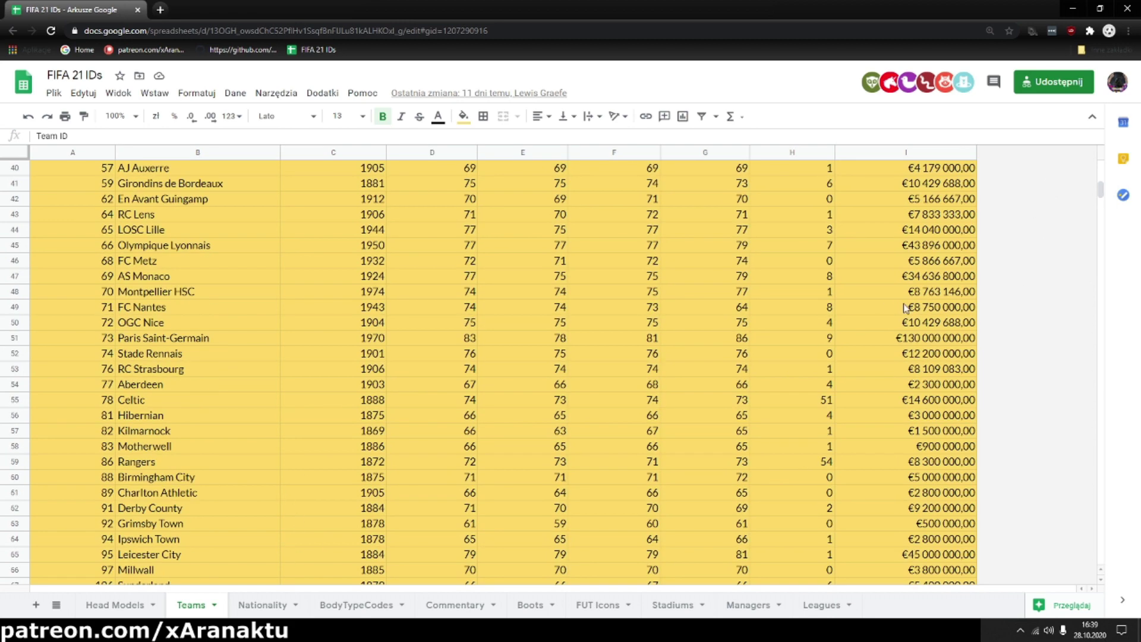
pyautogui.hotkey('ctrl', 'f')
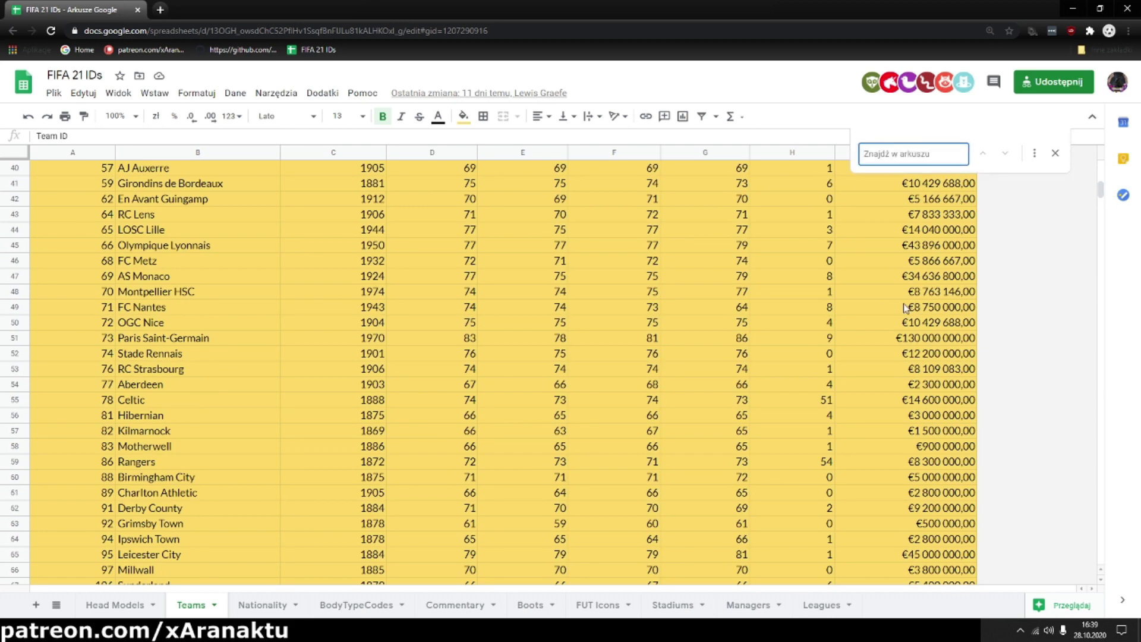
pyautogui.write('Sweden')
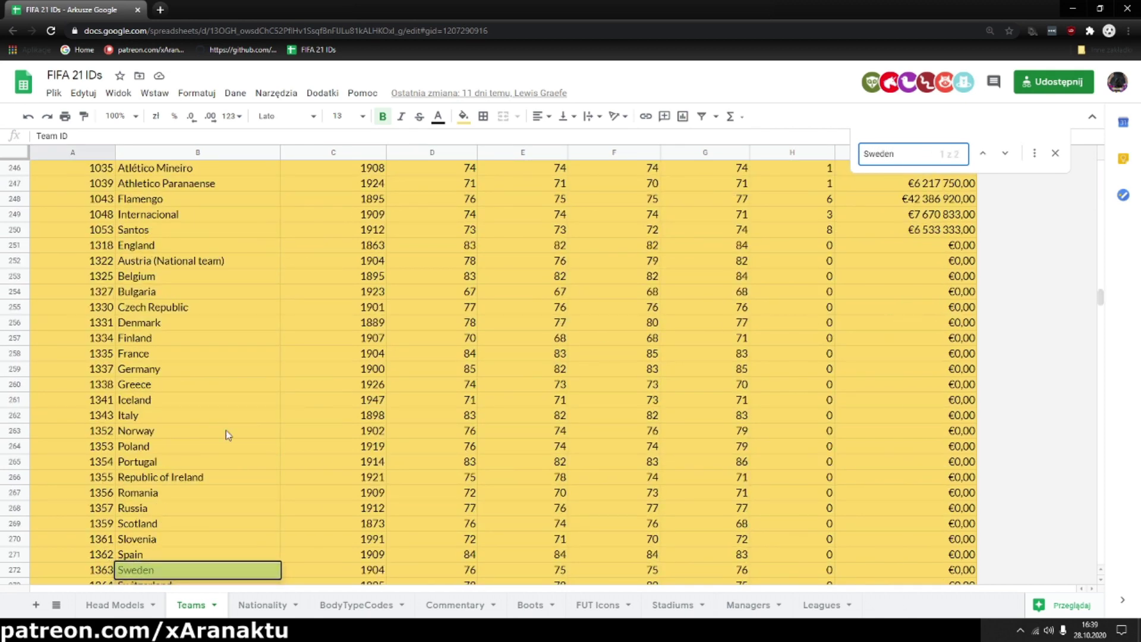
# Copy Sweden's team ID 1363 from the spreadsheet and set it as the National Team ID in Cheat Engine.
pyautogui.click(95, 572)
pyautogui.doubleClick(97, 572)
pyautogui.hotkey('ctrl', 'c')
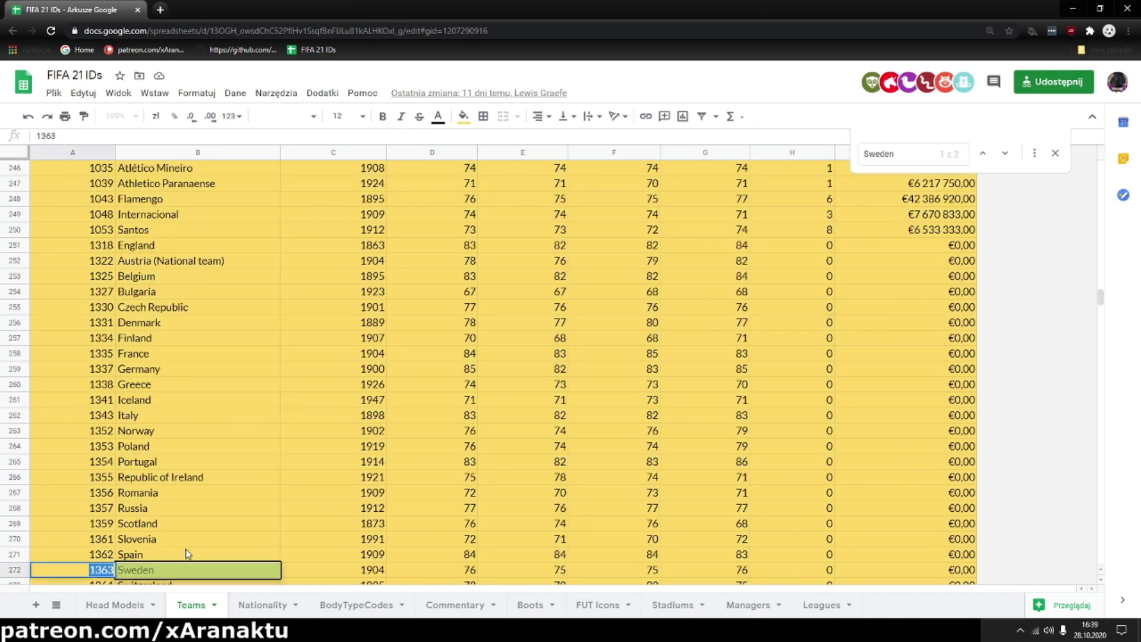
pyautogui.hotkey('alt', 'Tab')
pyautogui.doubleClick(939, 426)
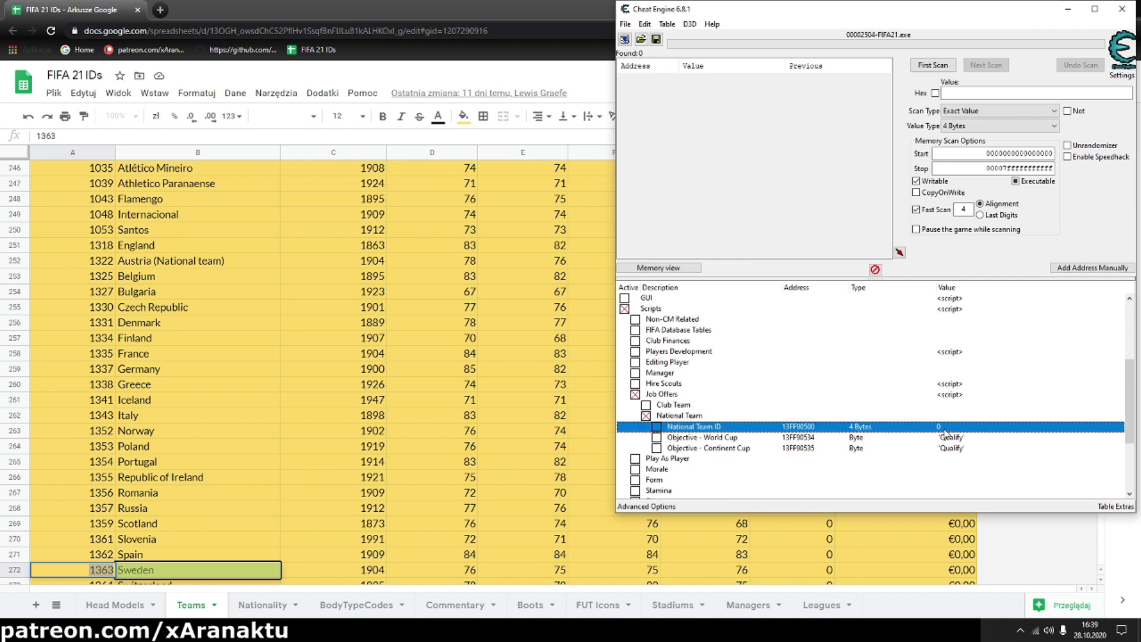
pyautogui.hotkey('ctrl', 'v')
pyautogui.click(646, 351)
# Set both the World Cup and Continent Cup objectives of the national team offer to 'Win the Cup'.
pyautogui.doubleClick(950, 438)
pyautogui.click(606, 332)
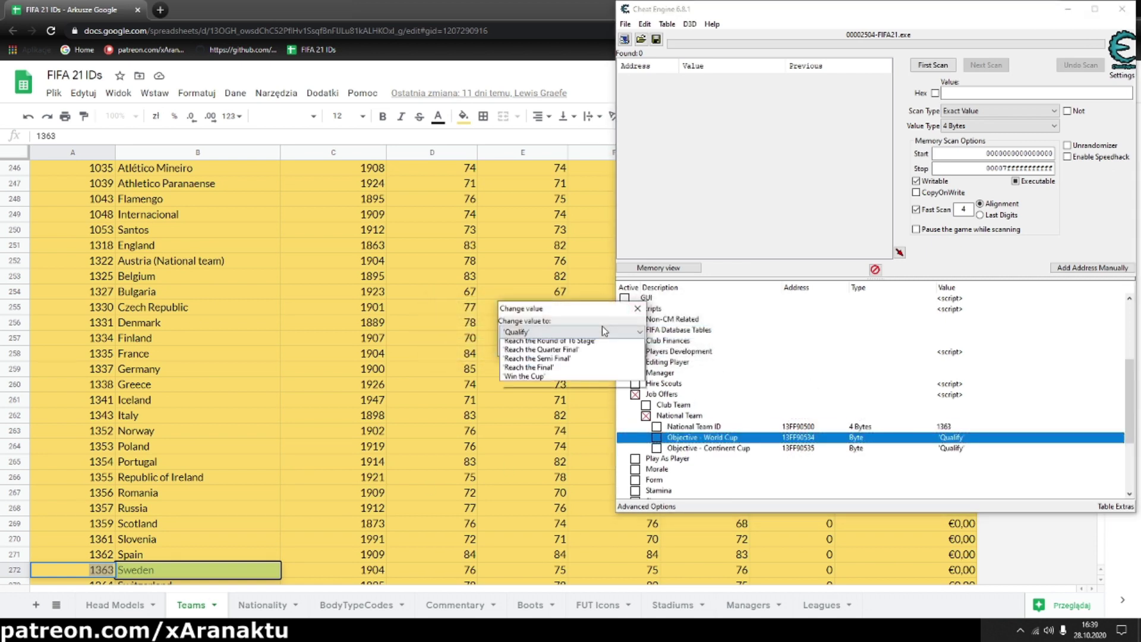
pyautogui.click(538, 396)
pyautogui.click(556, 353)
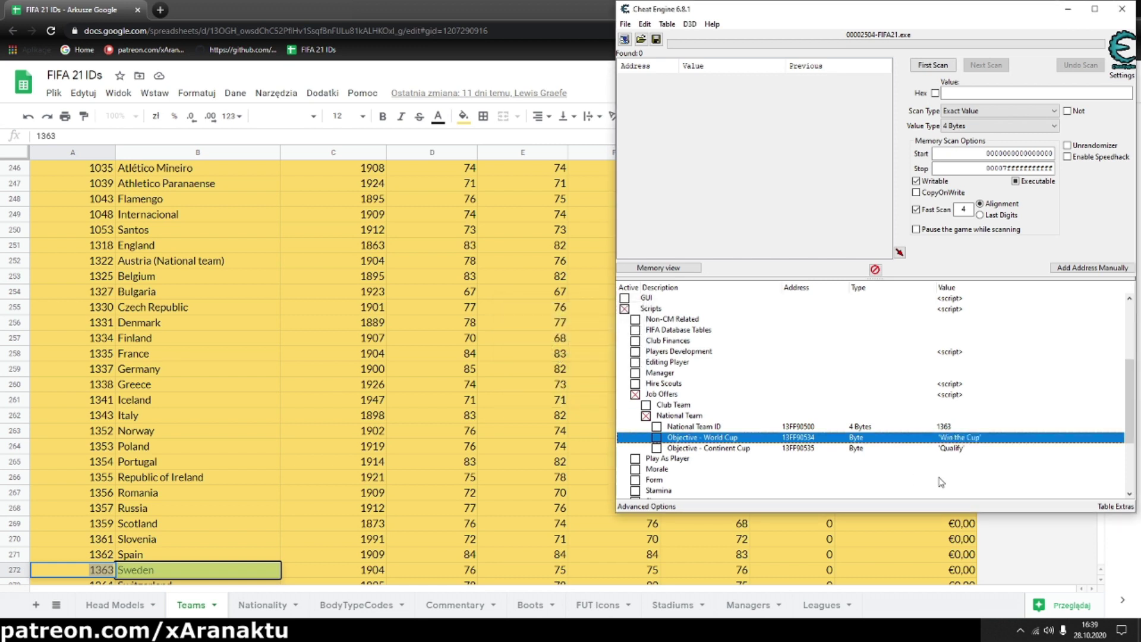
pyautogui.doubleClick(951, 448)
pyautogui.click(574, 332)
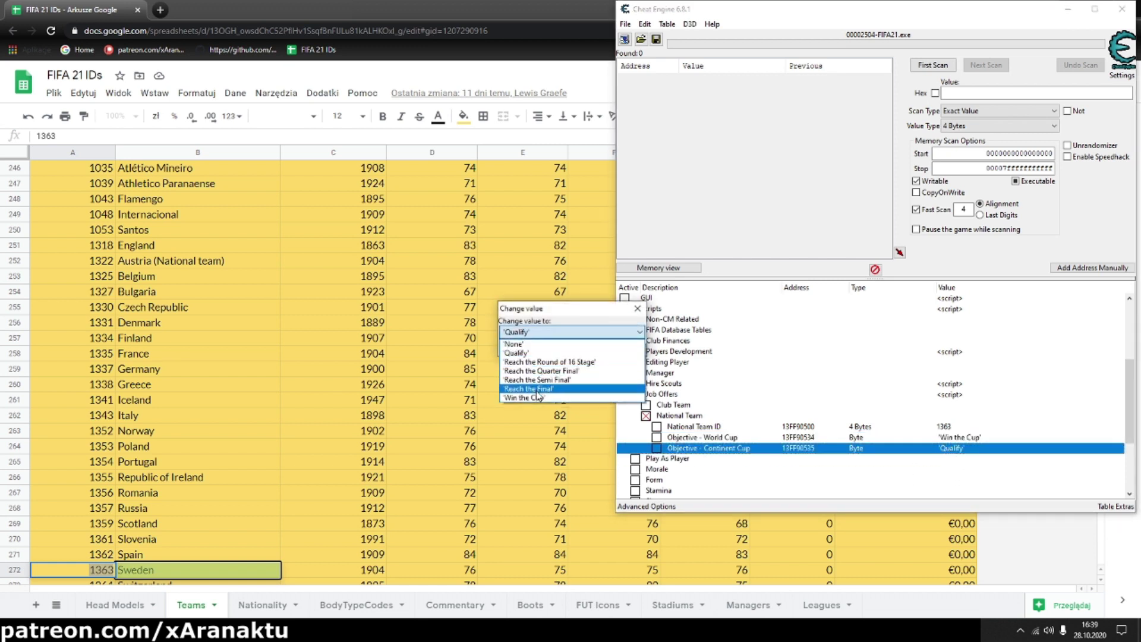
pyautogui.click(537, 396)
pyautogui.click(548, 349)
pyautogui.click(762, 440)
pyautogui.click(764, 427)
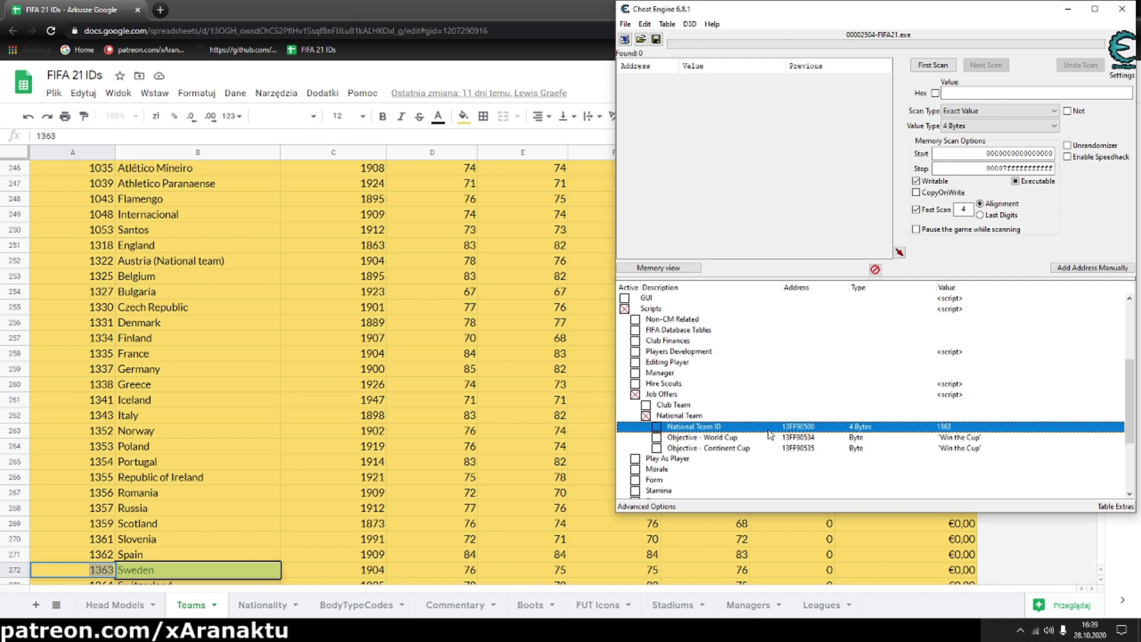
# Switch to FIFA 21, refresh the career office and check the national team job offers.
pyautogui.click(460, 630)
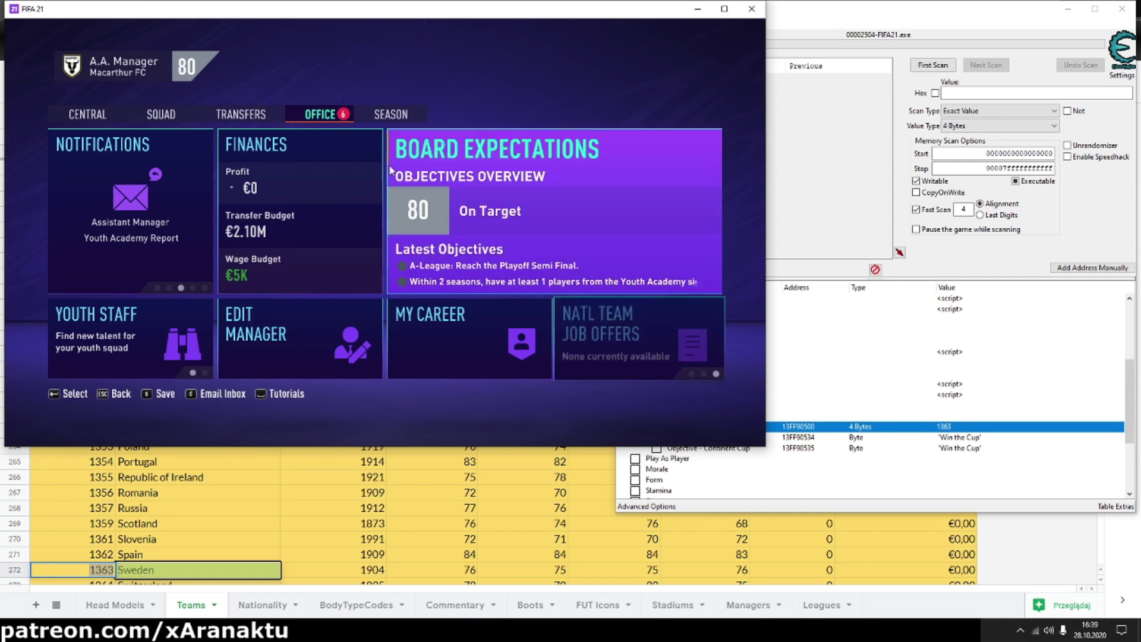
pyautogui.click(376, 114)
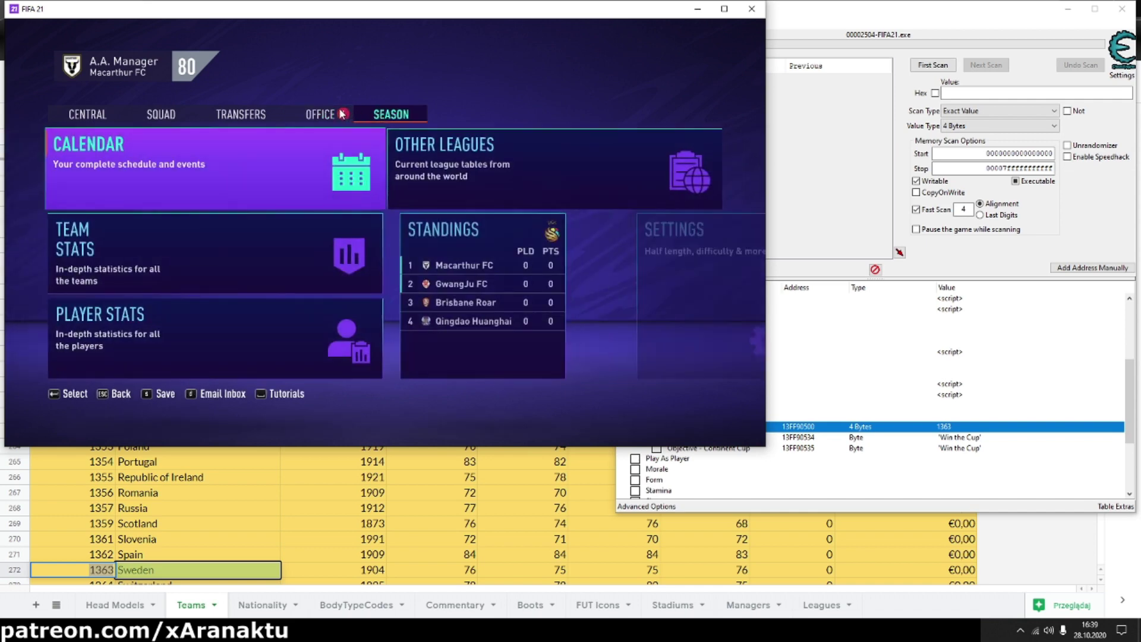
pyautogui.click(324, 114)
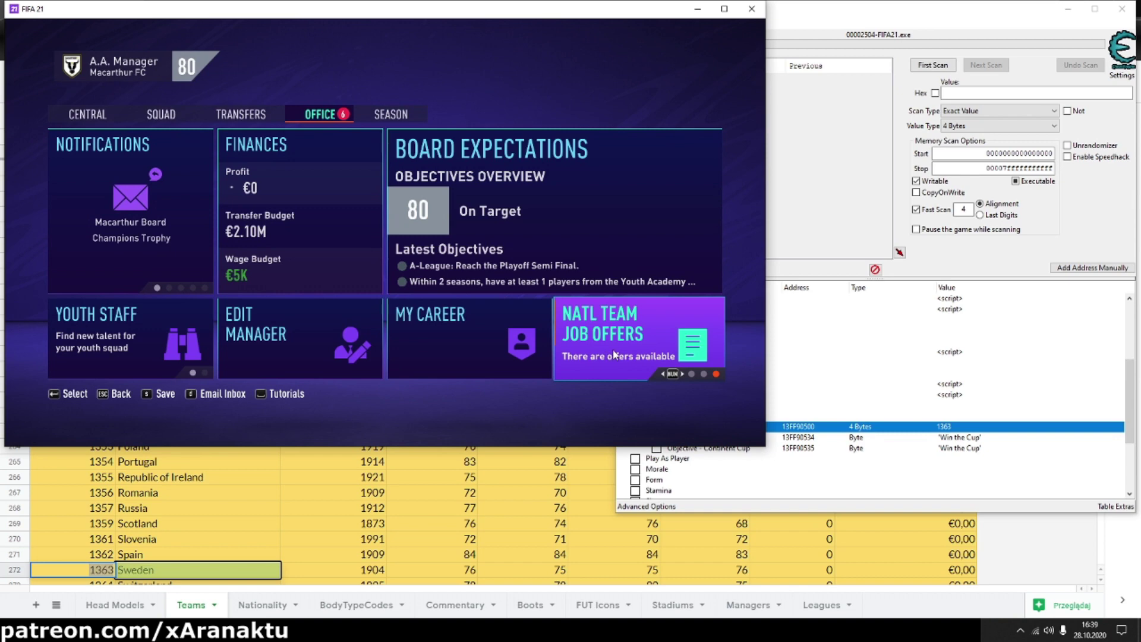
# Open the national team job offer, look over Sweden's contract offer and return to the career office.
pyautogui.click(607, 337)
pyautogui.press('Down')
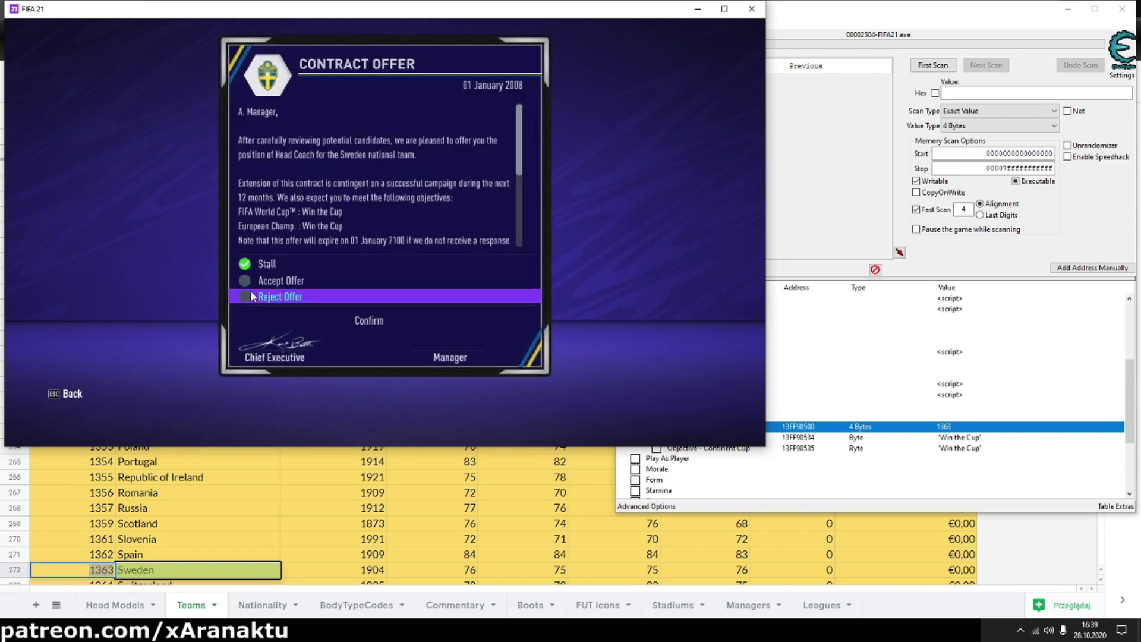
pyautogui.click(274, 259)
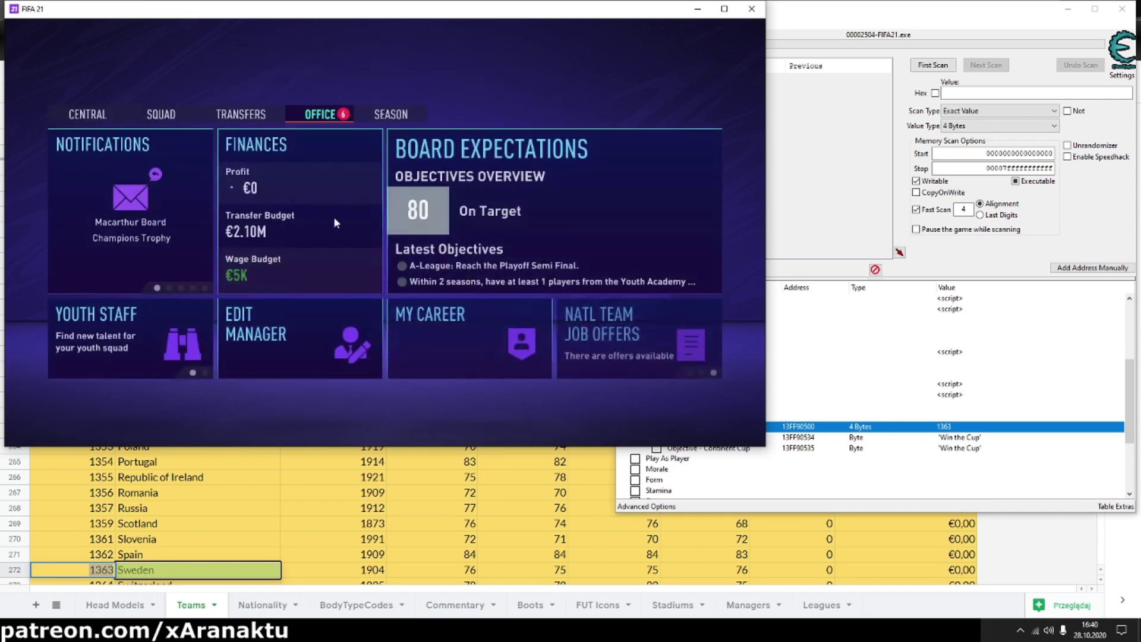
# Copy China PR's team ID 1413 from the spreadsheet and set it as the National Team ID in Cheat Engine.
pyautogui.click(191, 527)
pyautogui.scroll(-5, 196, 517)
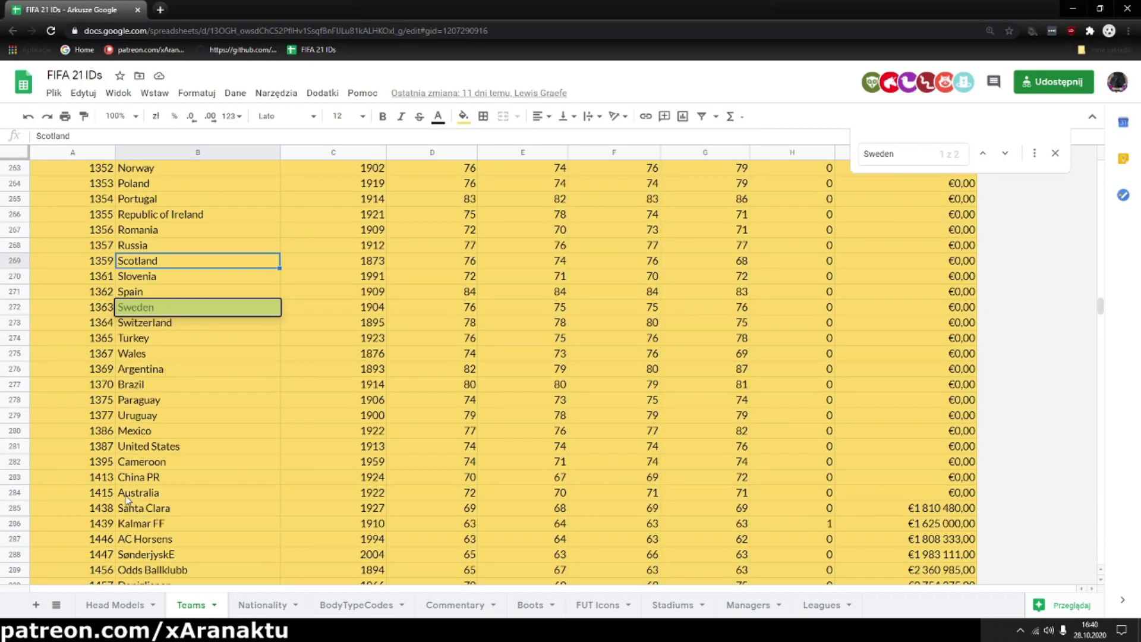
pyautogui.click(104, 479)
pyautogui.doubleClick(104, 479)
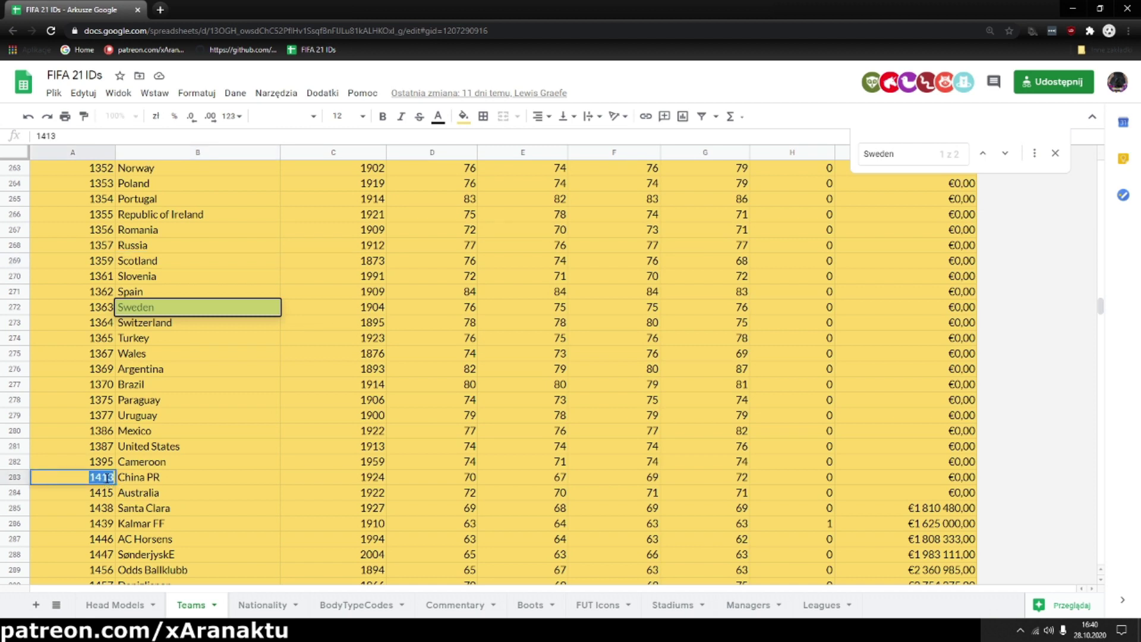
pyautogui.hotkey('ctrl', 'c')
pyautogui.hotkey('alt', 'Tab')
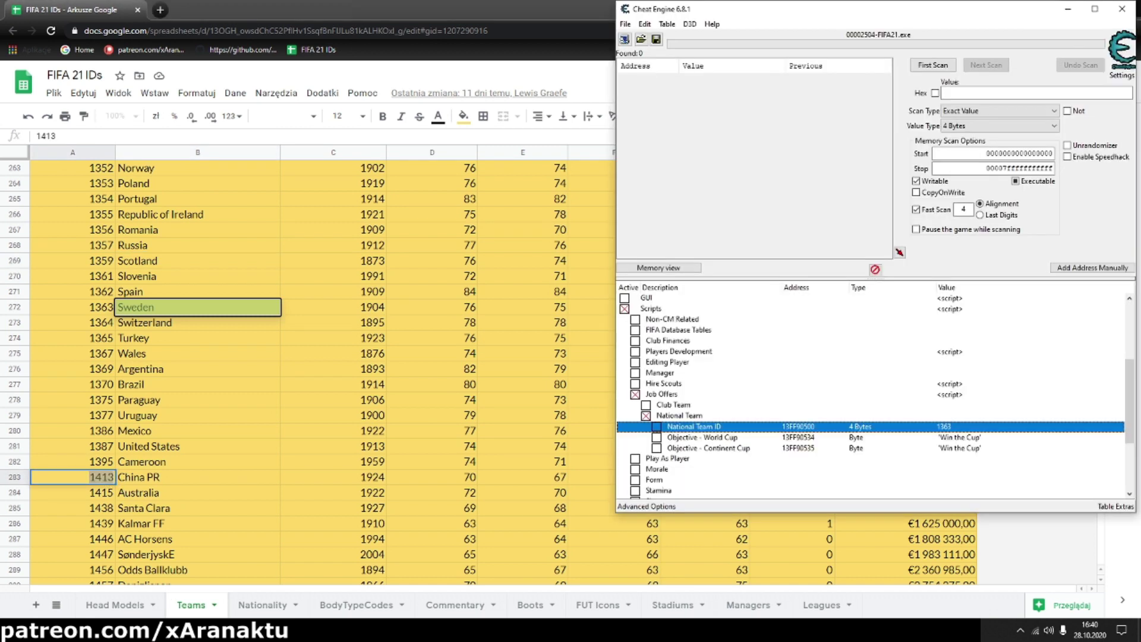
pyautogui.doubleClick(945, 427)
pyautogui.hotkey('ctrl', 'v')
pyautogui.click(644, 350)
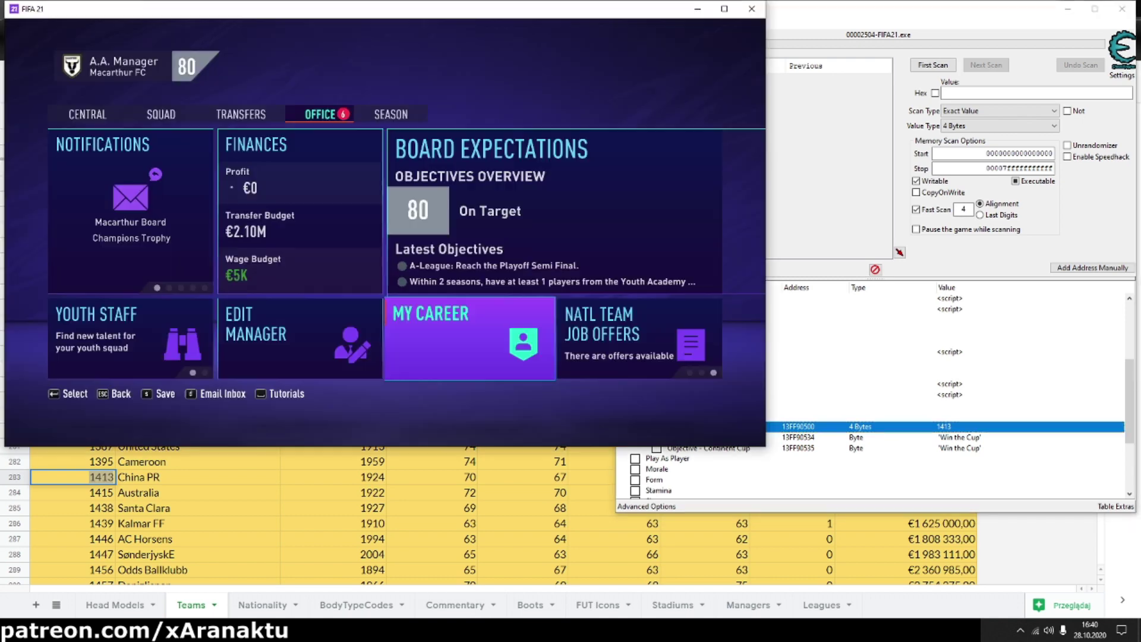
# Switch to FIFA 21, refresh the career office, reopen the national team offer and read the whole contract letter.
pyautogui.hotkey('alt', 'Tab')
pyautogui.click(391, 116)
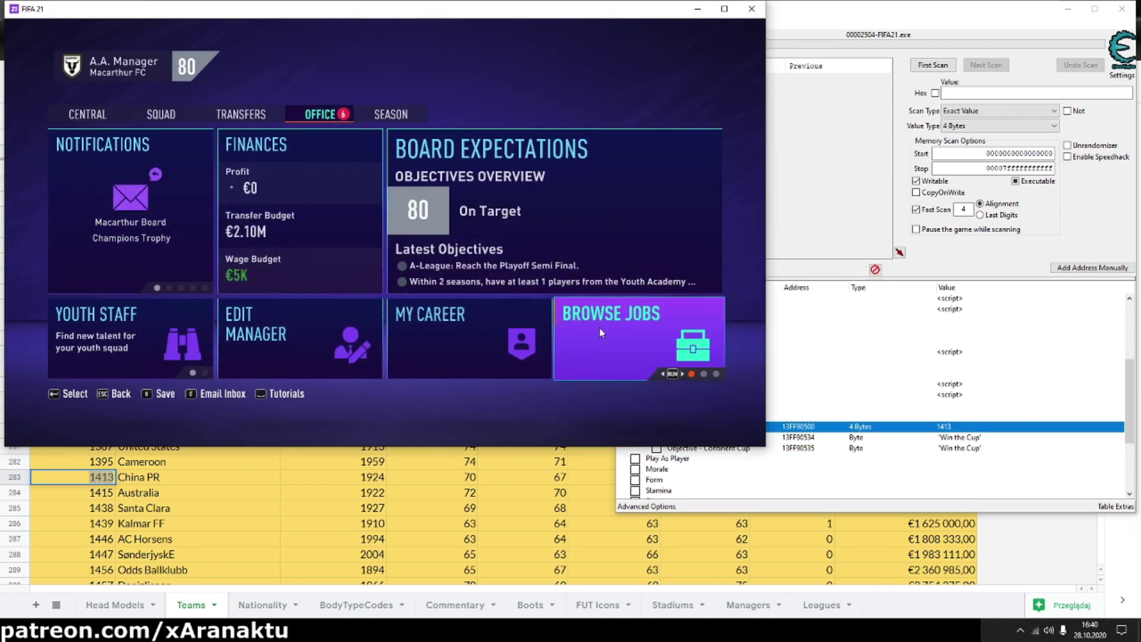
pyautogui.click(601, 333)
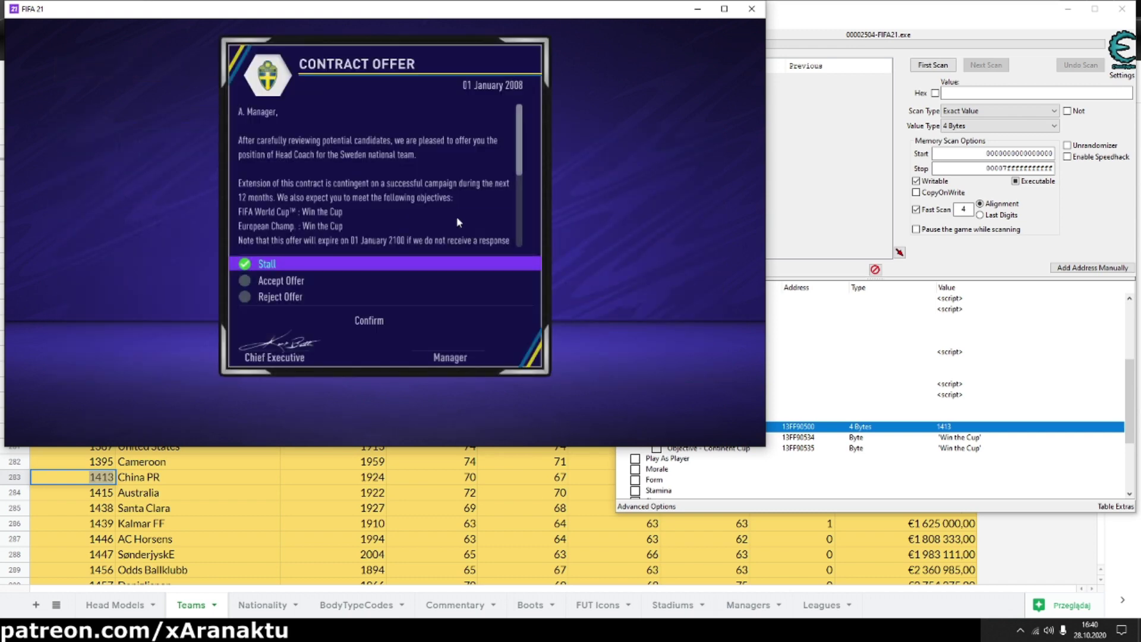
pyautogui.press('Down')
pyautogui.press('Down')
pyautogui.press('Down')
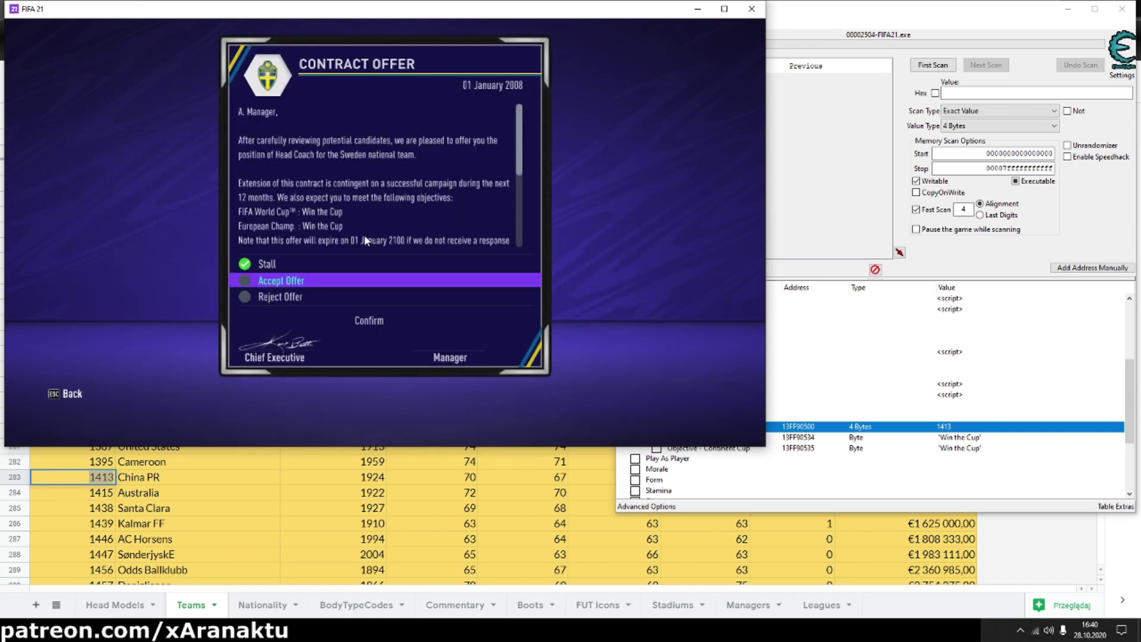
pyautogui.press('Up')
pyautogui.press('Down')
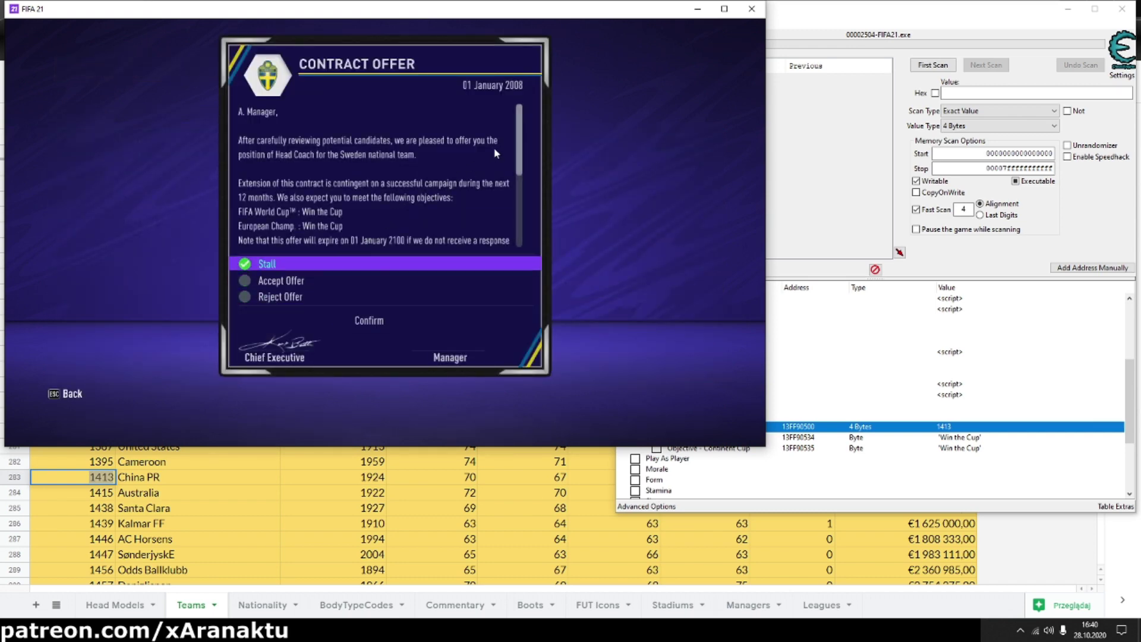
pyautogui.moveTo(521, 142); pyautogui.dragTo(522, 244)
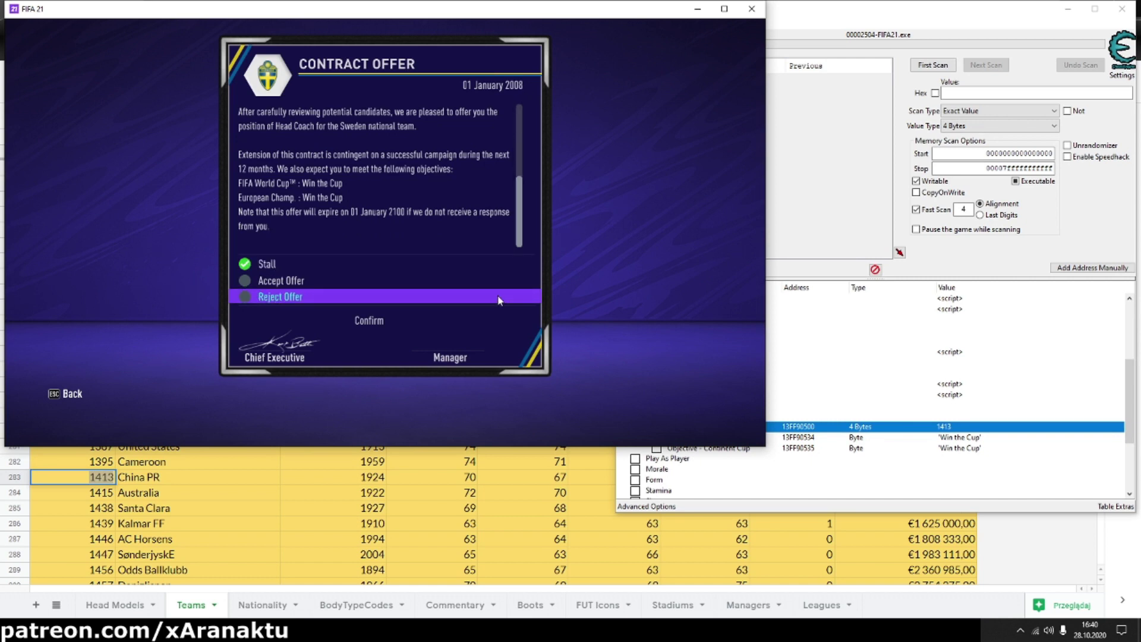
pyautogui.moveTo(518, 198); pyautogui.dragTo(524, 100)
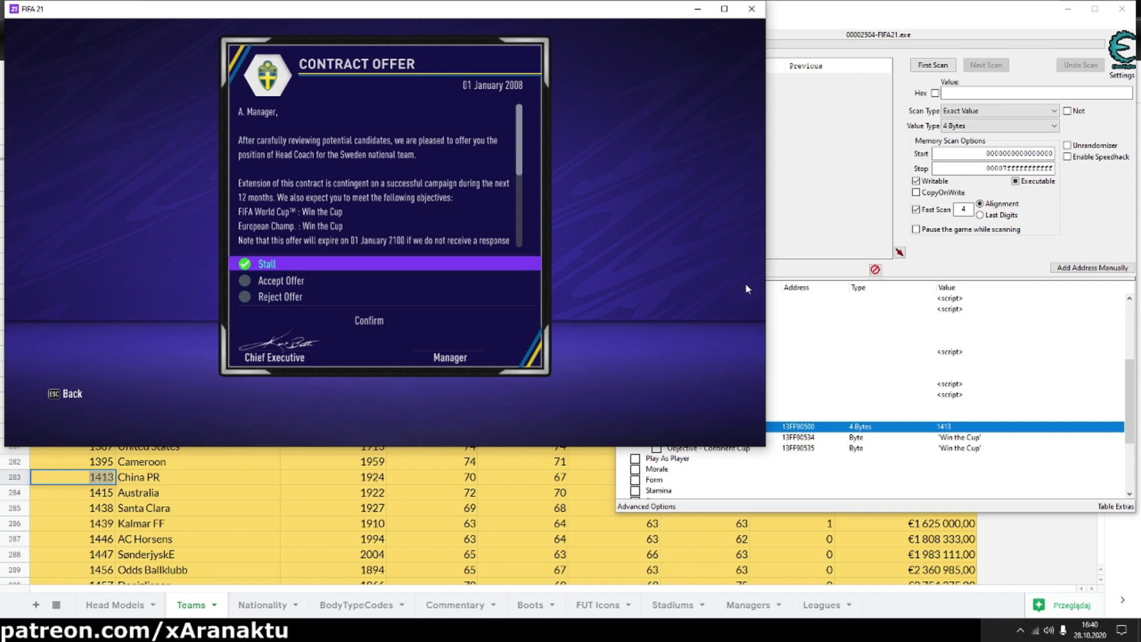
# Restart the Job Offers script in Cheat Engine and reject the Sweden contract offer in FIFA 21.
pyautogui.click(815, 427)
pyautogui.click(635, 394)
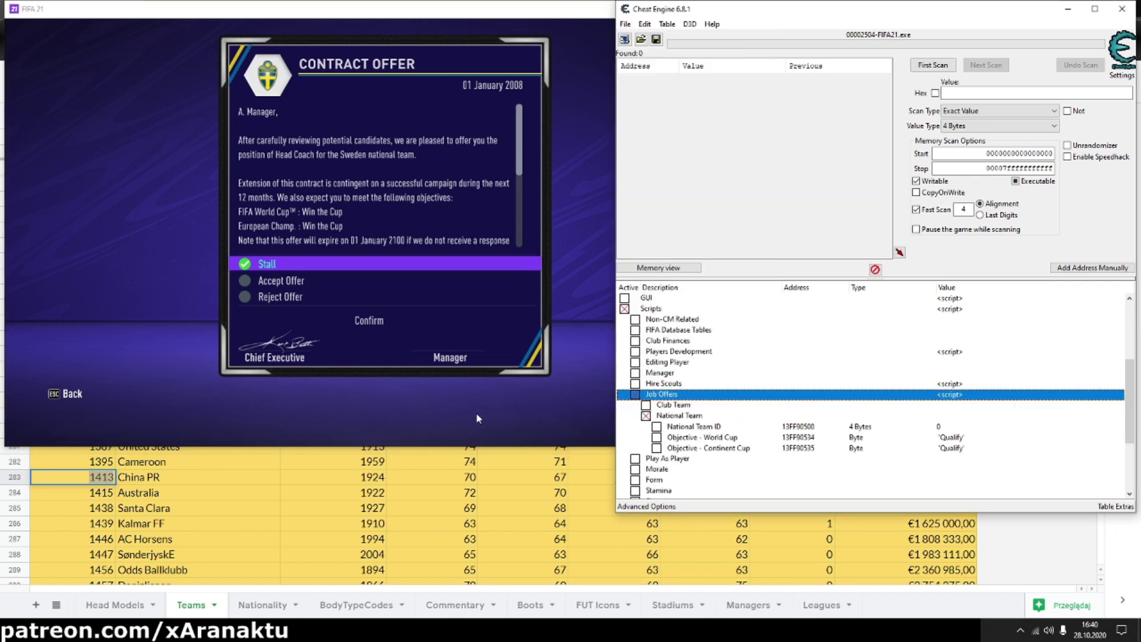
pyautogui.click(456, 413)
pyautogui.click(280, 297)
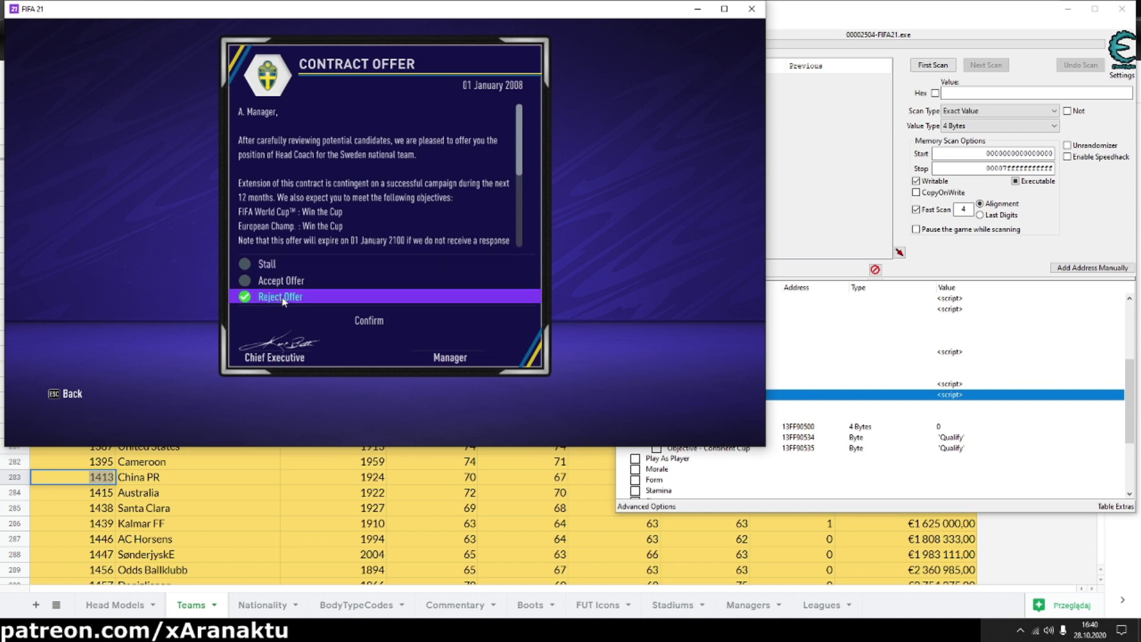
pyautogui.click(368, 321)
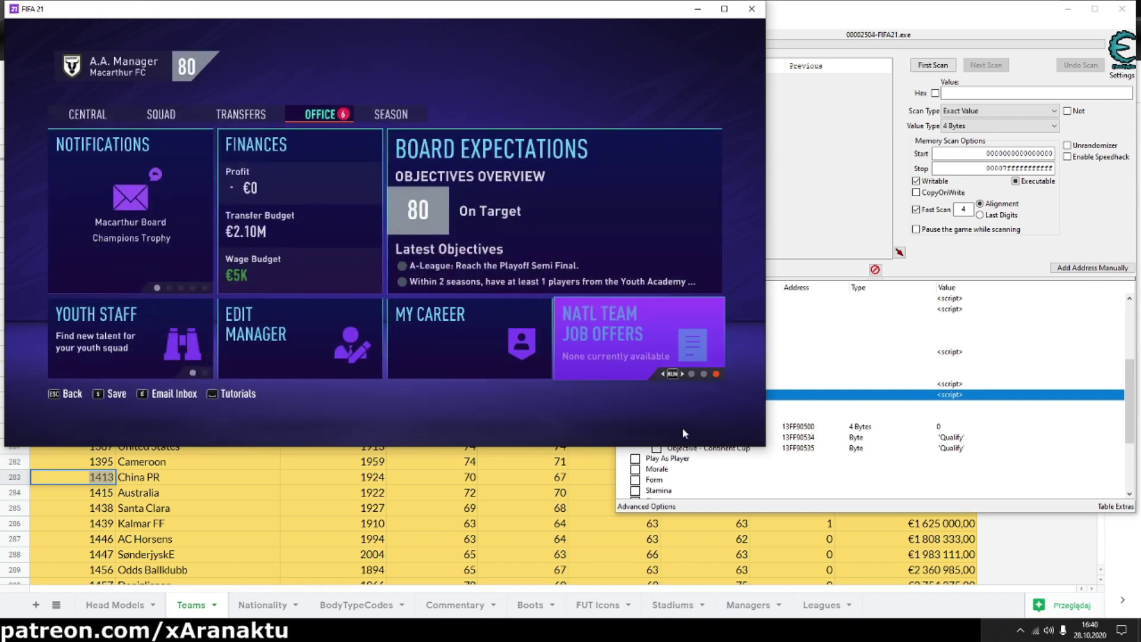
# In Cheat Engine, set the National Team ID to 1413 for China PR again.
pyautogui.click(891, 431)
pyautogui.doubleClick(939, 428)
pyautogui.hotkey('ctrl', 'v')
pyautogui.click(644, 350)
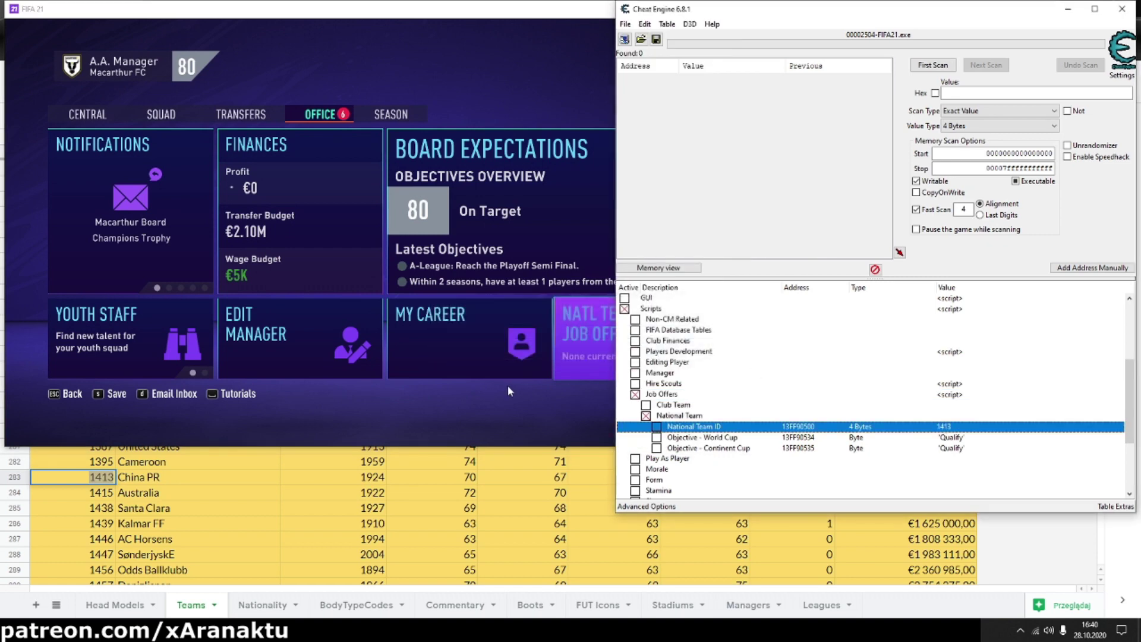
# Refresh the career office in FIFA 21 and accept the China PR national team contract offer.
pyautogui.click(391, 114)
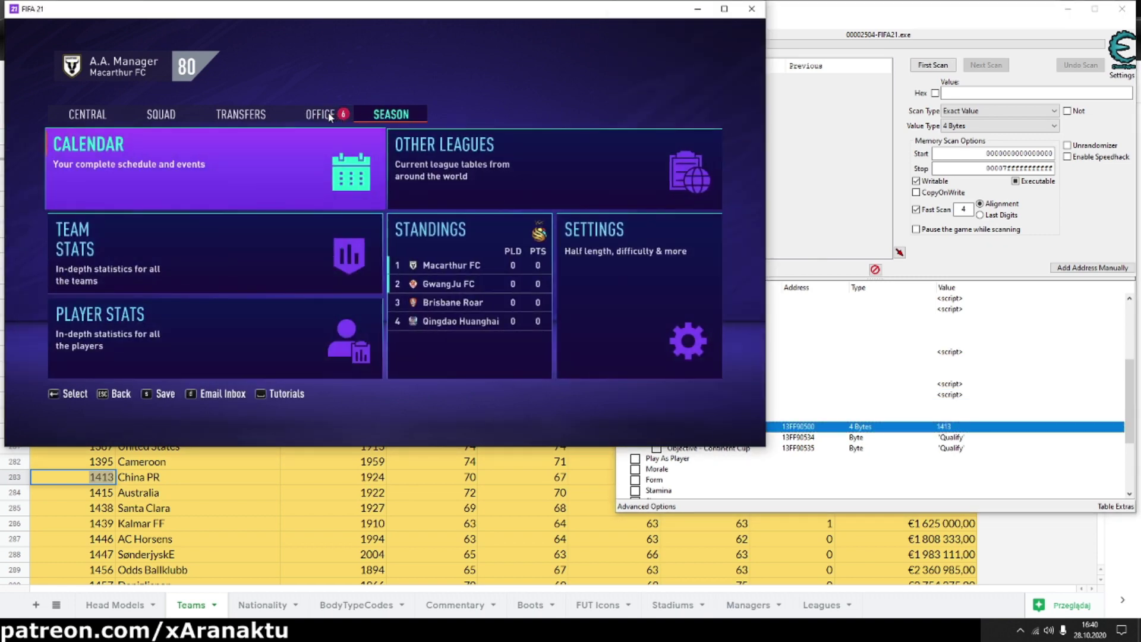
pyautogui.click(329, 115)
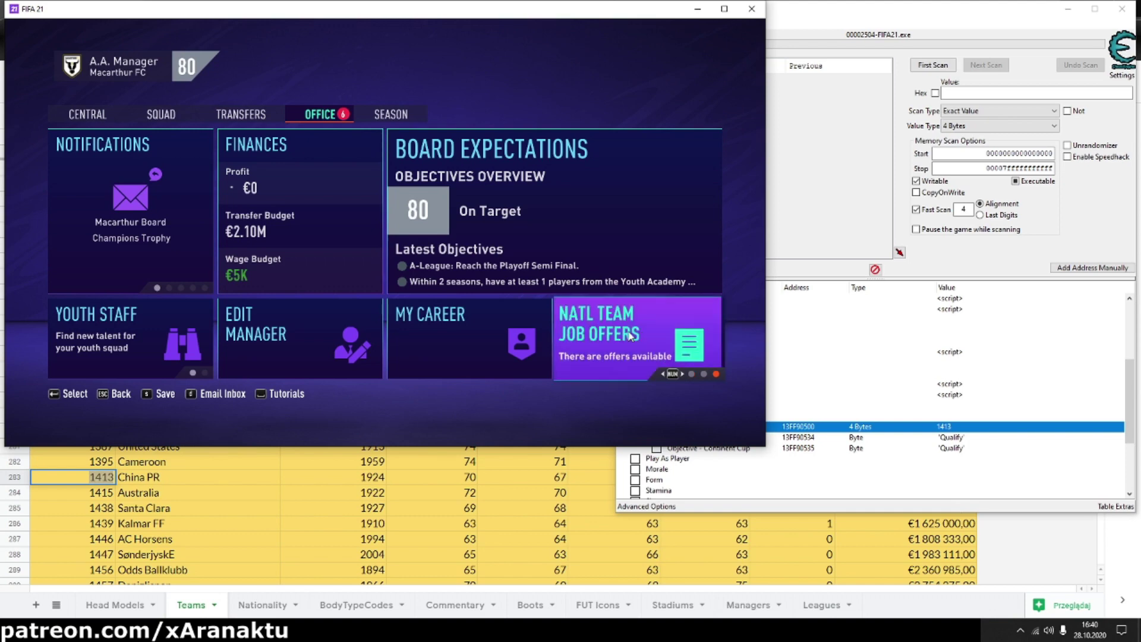
pyautogui.click(629, 336)
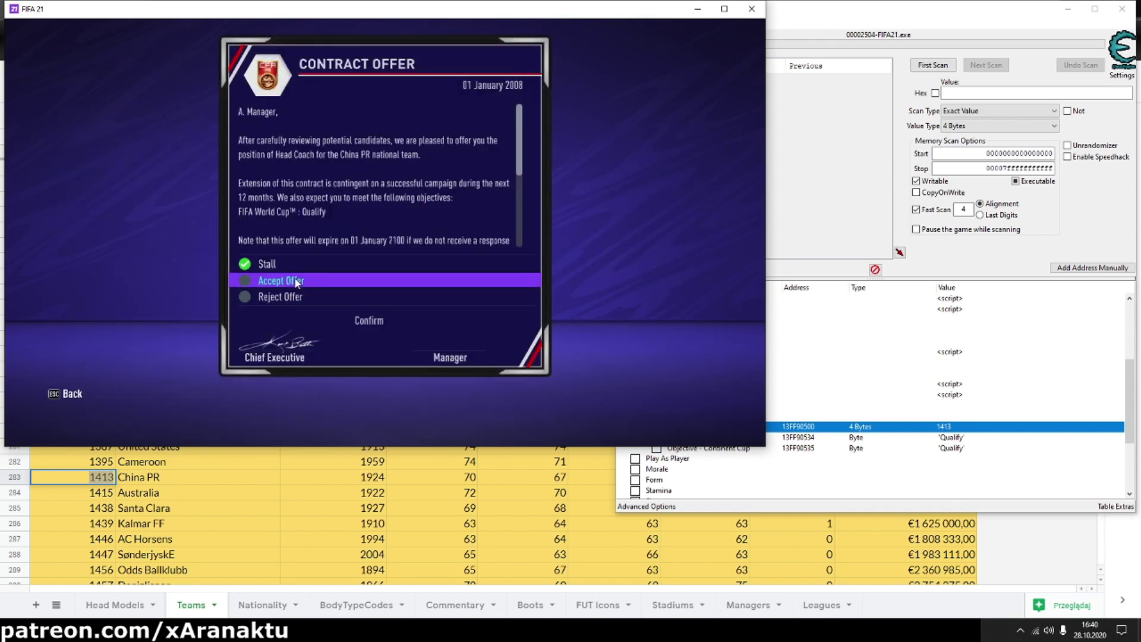
pyautogui.click(250, 281)
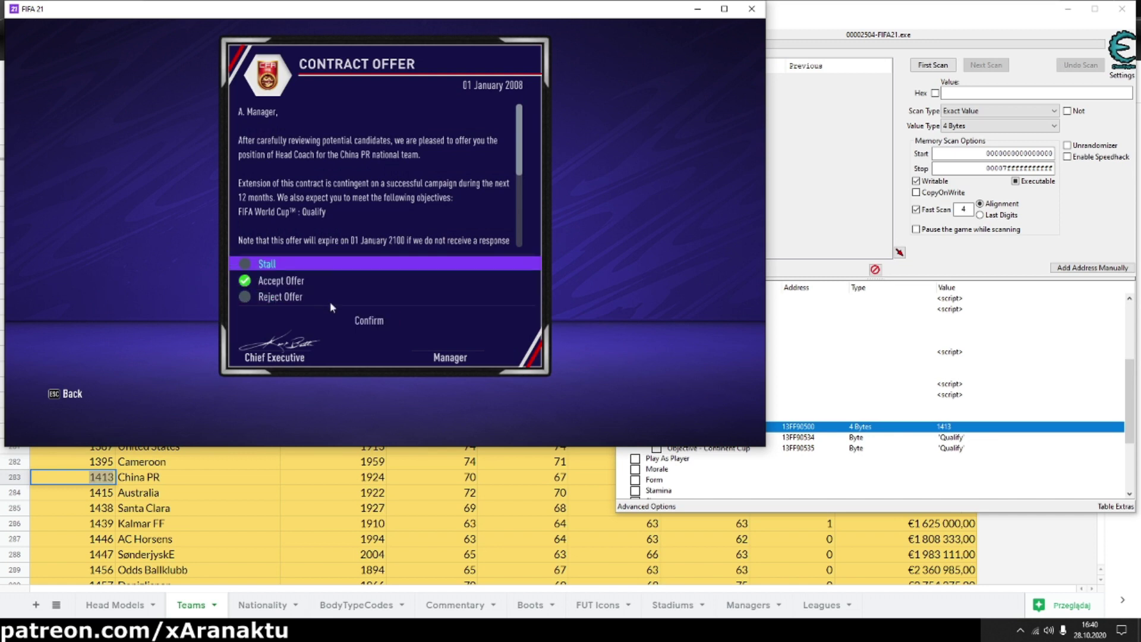
pyautogui.click(363, 321)
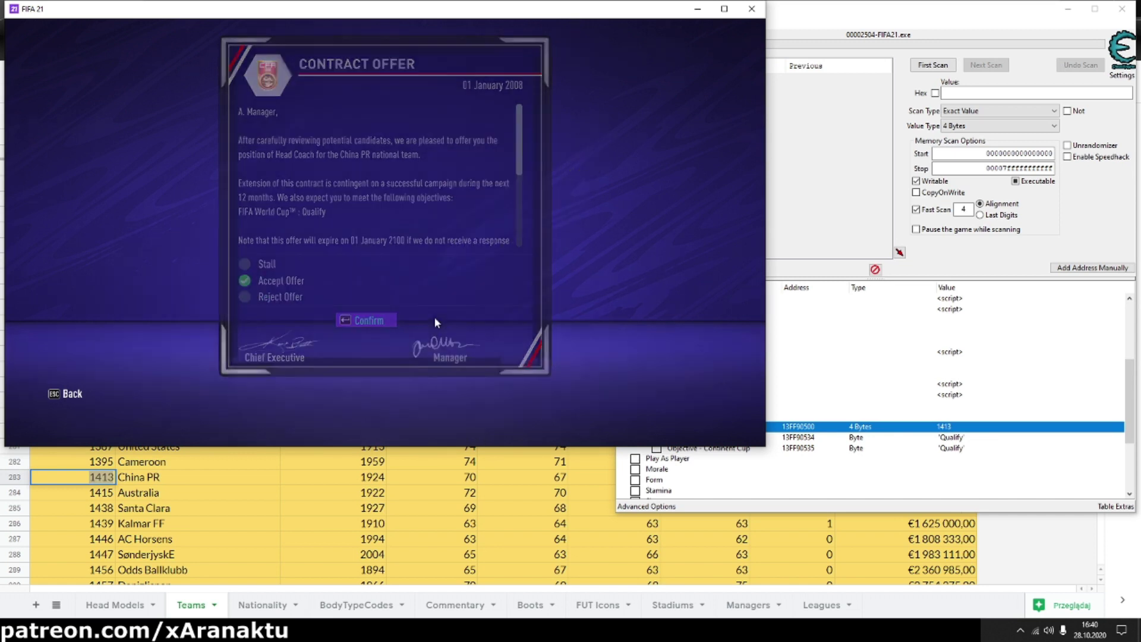
# Go through the inbox messages down to the scout's introduction and leave the inbox.
pyautogui.press('Down')
pyautogui.press('Down')
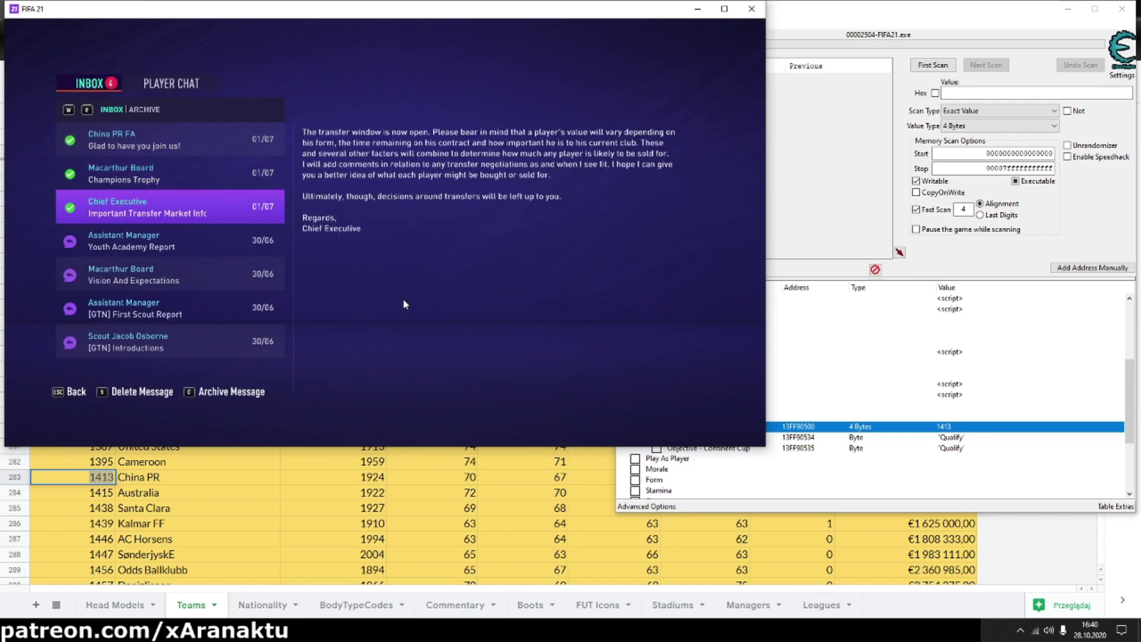
pyautogui.press('Down')
pyautogui.press('Down')
pyautogui.press('Down')
pyautogui.press('Down')
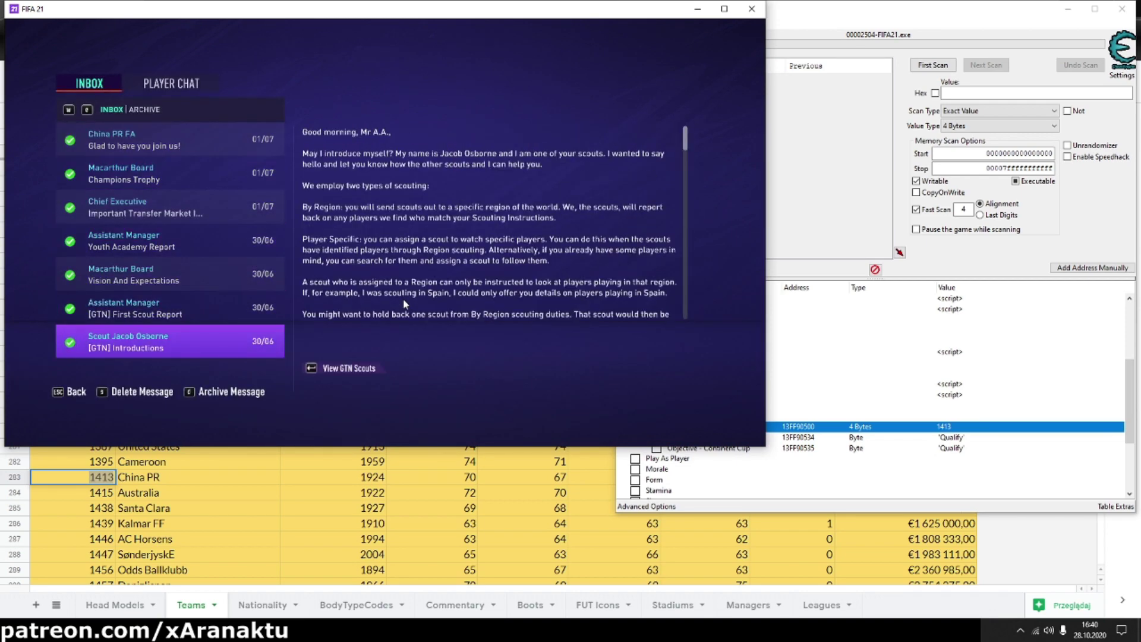
pyautogui.press('Escape')
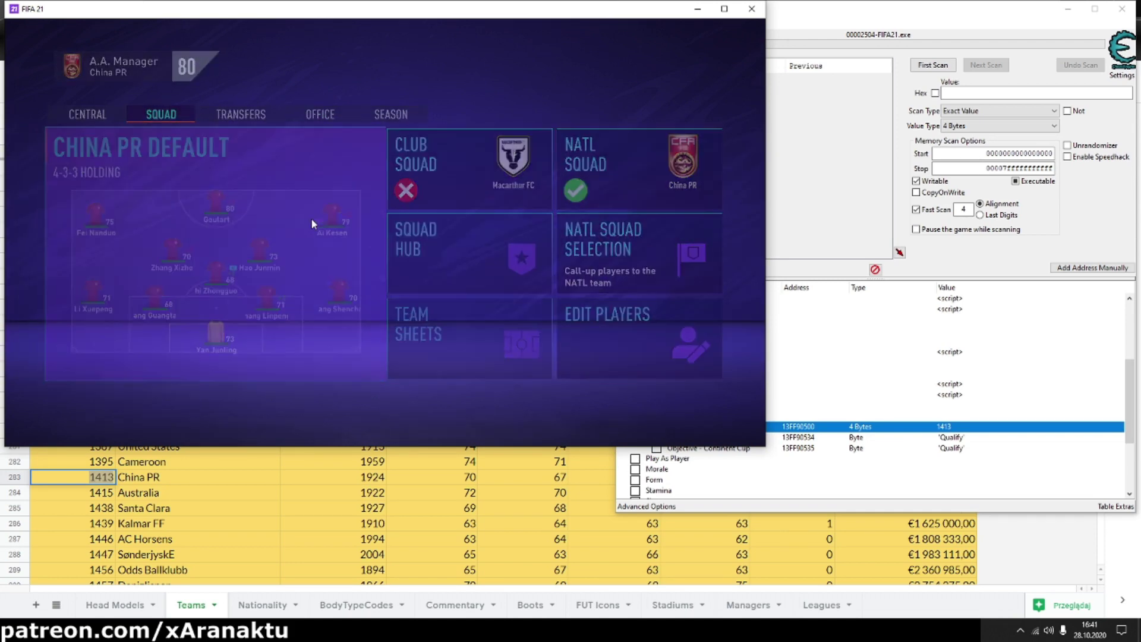
# Open the China PR squad and swap the striker Goulart with the substitute goalkeeper Wang Dalei.
pyautogui.click(310, 218)
pyautogui.press('Down')
pyautogui.press('Right')
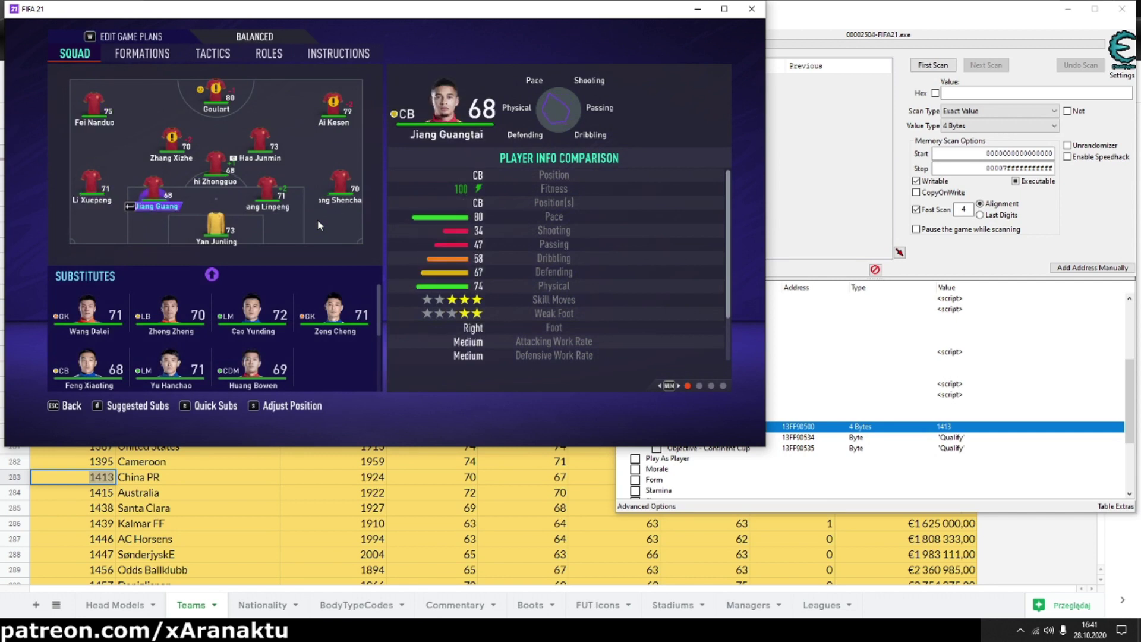
pyautogui.press('Down')
pyautogui.press('Right')
pyautogui.press('Up')
pyautogui.press('Up')
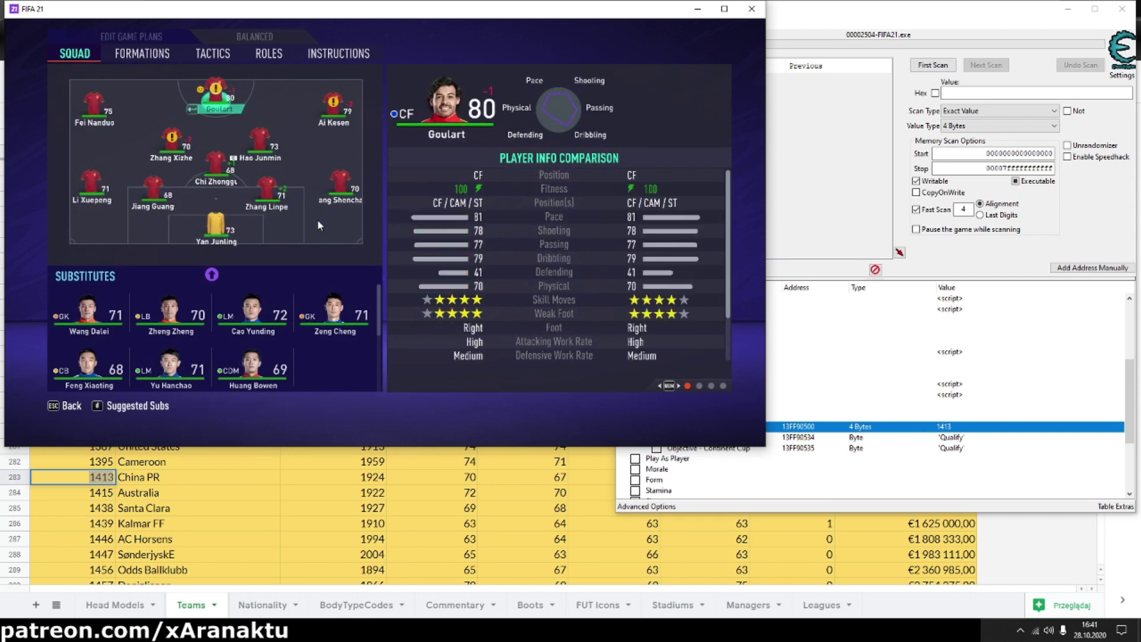
pyautogui.press('Down')
pyautogui.press('Down')
pyautogui.press('Down')
pyautogui.press('Return')
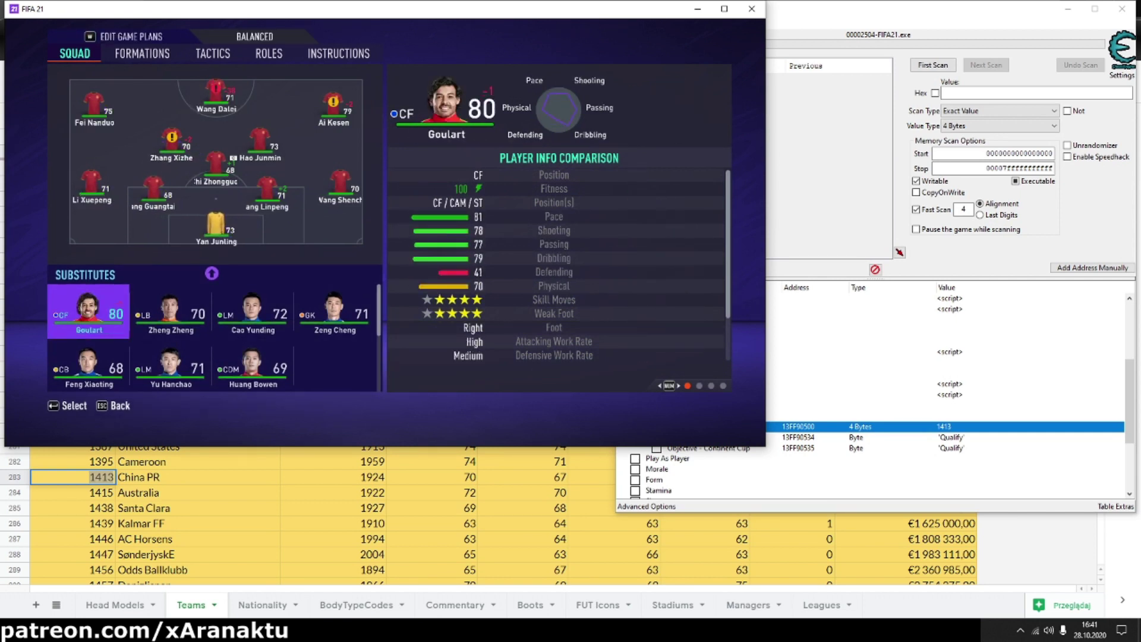
# Leave the squad screen and save the changes to the team sheet.
pyautogui.press('Up')
pyautogui.press('Escape')
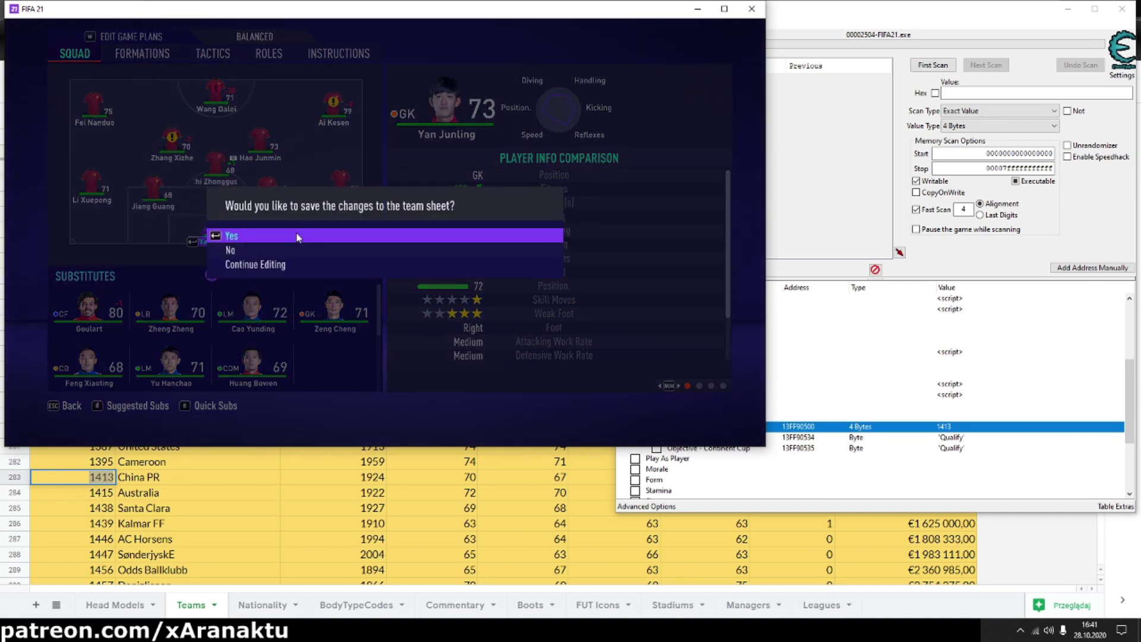
pyautogui.press('Return')
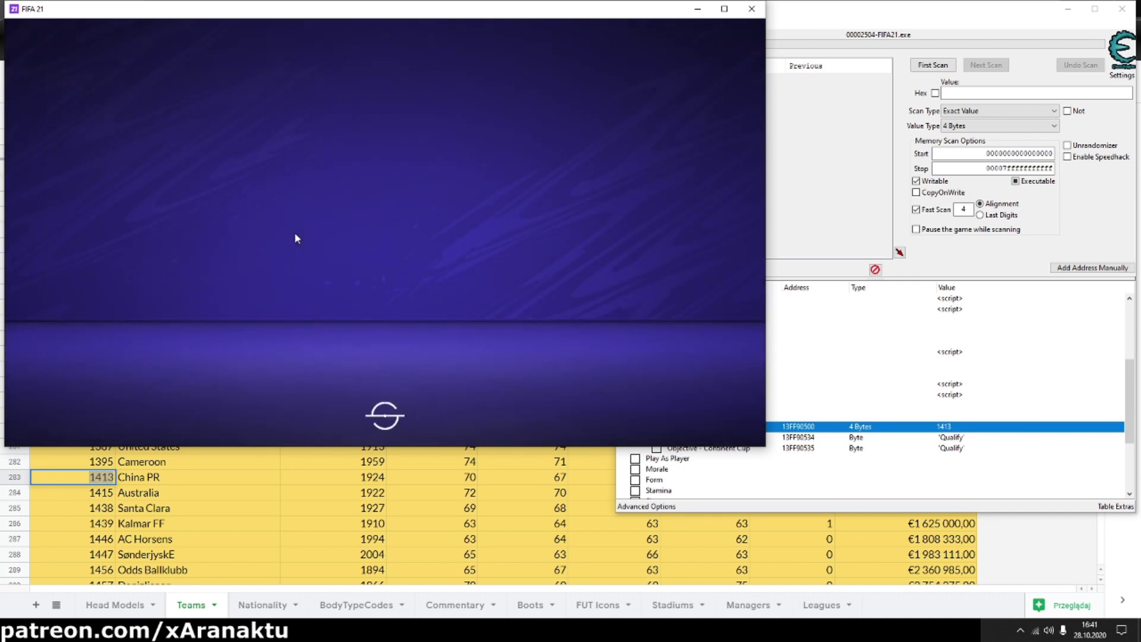
# Switch to Cheat Engine, deactivate the National Team entry under Job Offers and activate Club Team to show its ID and wage.
pyautogui.click(893, 276)
pyautogui.click(646, 416)
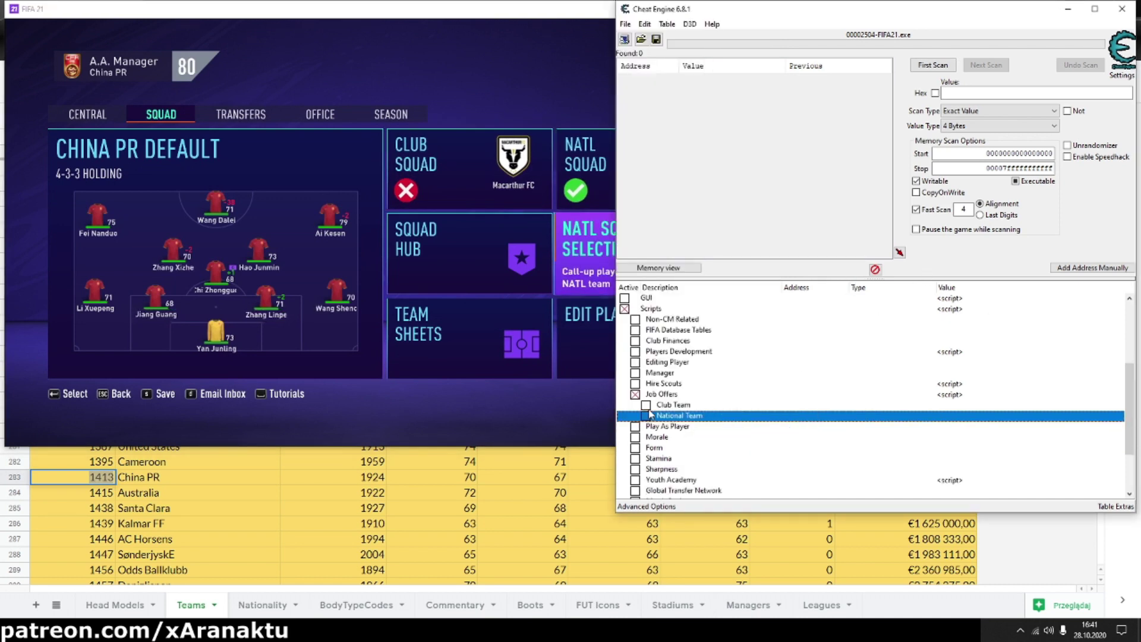
pyautogui.click(646, 406)
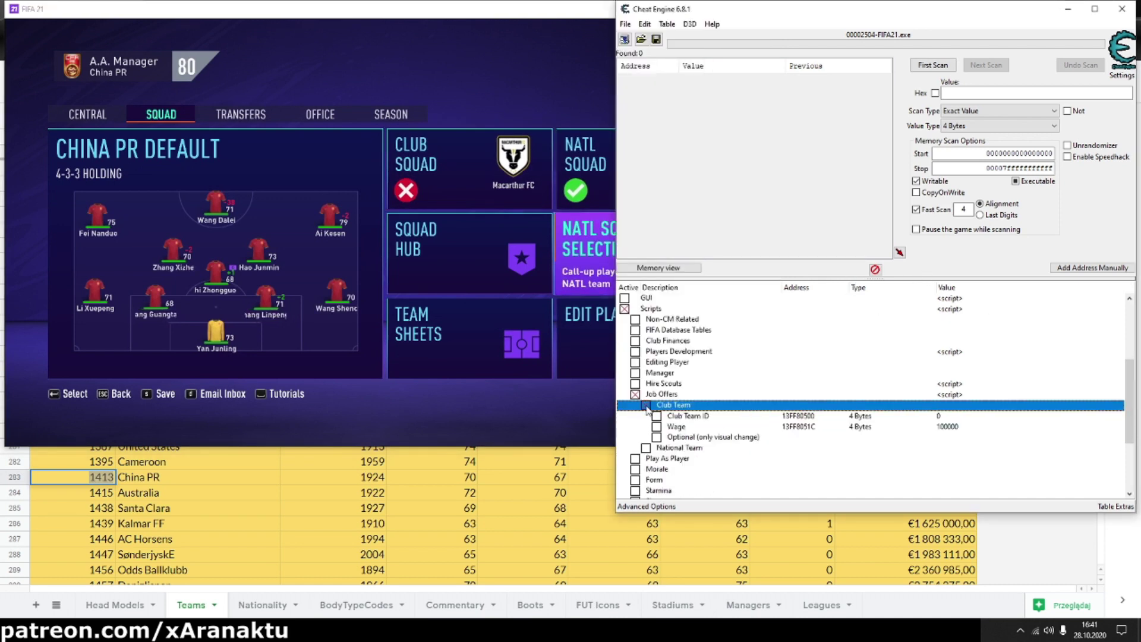
pyautogui.click(692, 417)
pyautogui.click(691, 427)
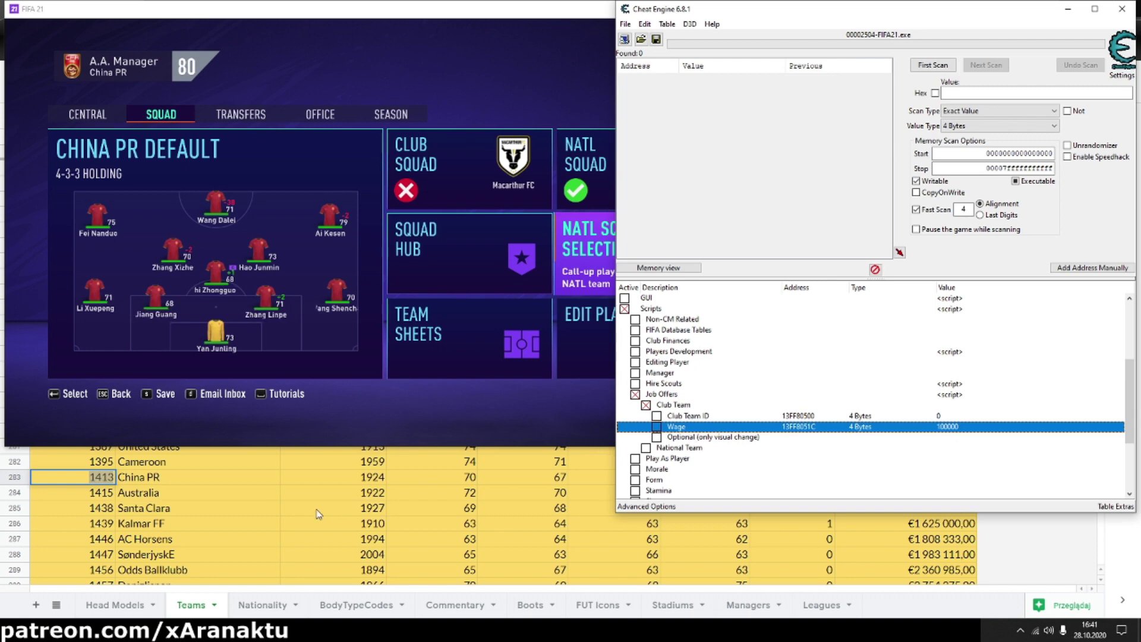
# Search the Teams sheet of the FIFA 21 IDs spreadsheet for "FC Barce".
pyautogui.click(272, 508)
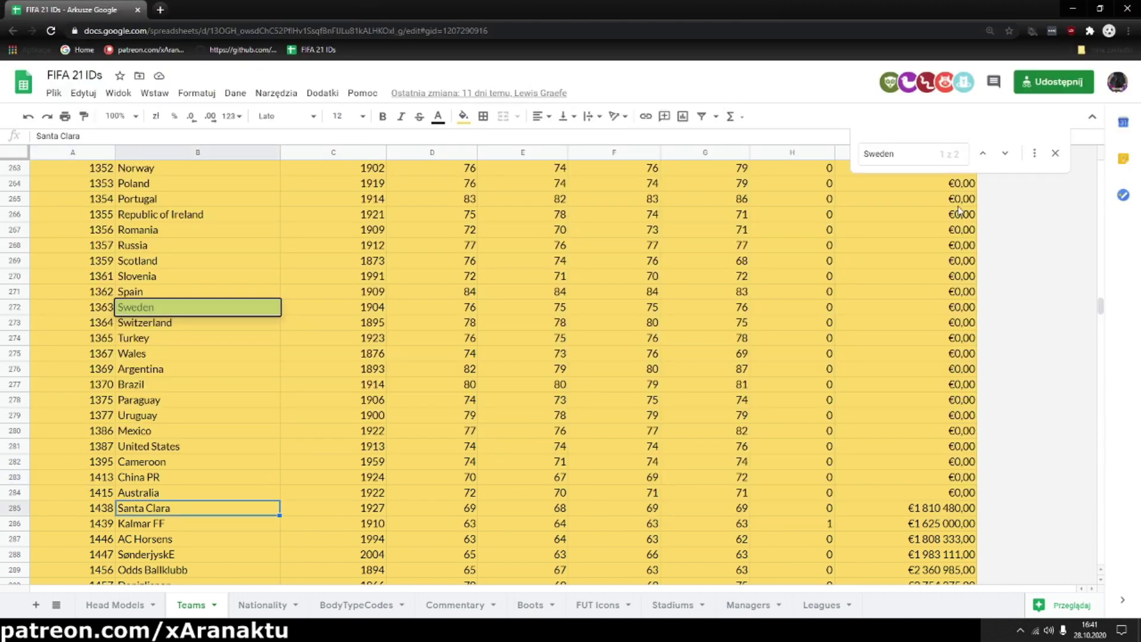
pyautogui.write('F')
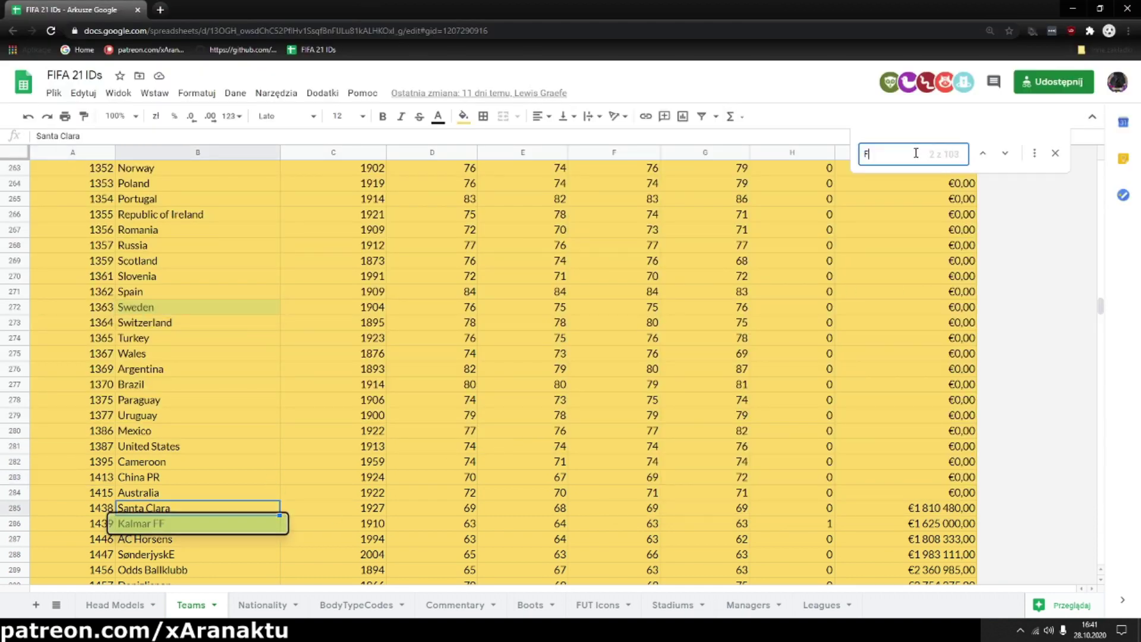
pyautogui.write('C Barce')
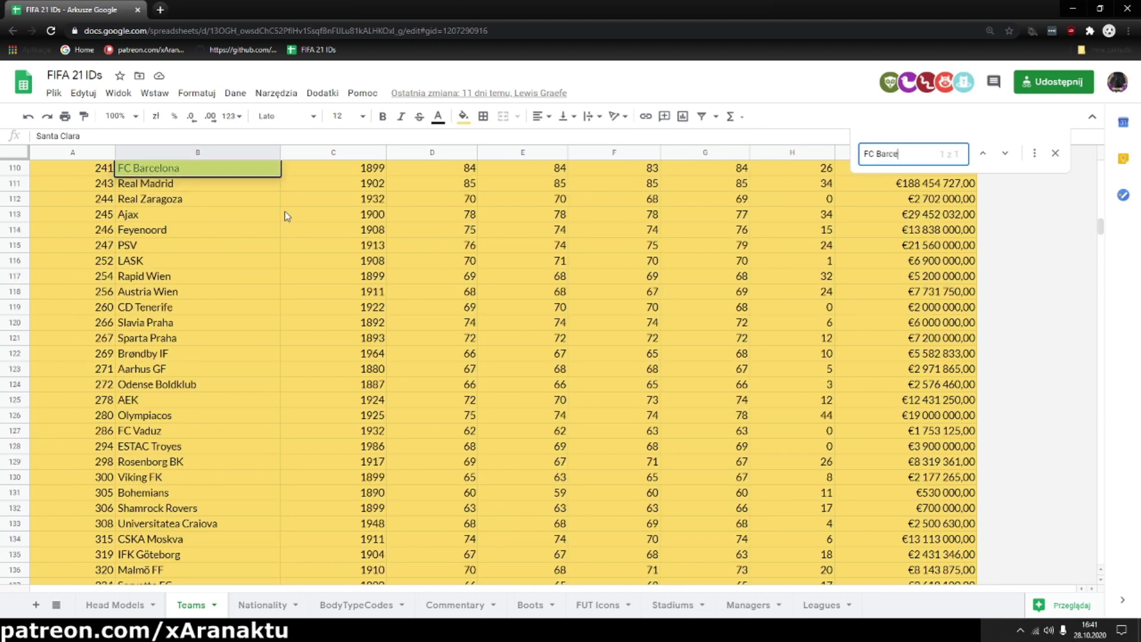
# Look up FC Barcelona's ID in the Teams sheet, switch to Cheat Engine and set Club Team ID to 241.
pyautogui.scroll(1, 285, 211)
pyautogui.click(104, 204)
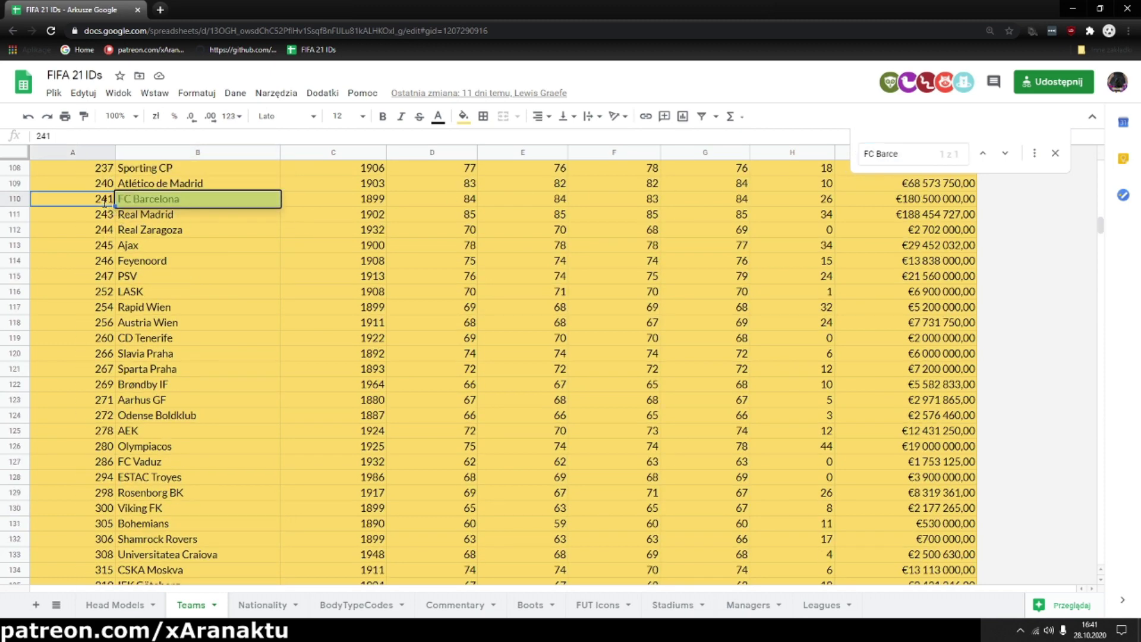
pyautogui.doubleClick(104, 202)
pyautogui.hotkey('alt', 'Tab')
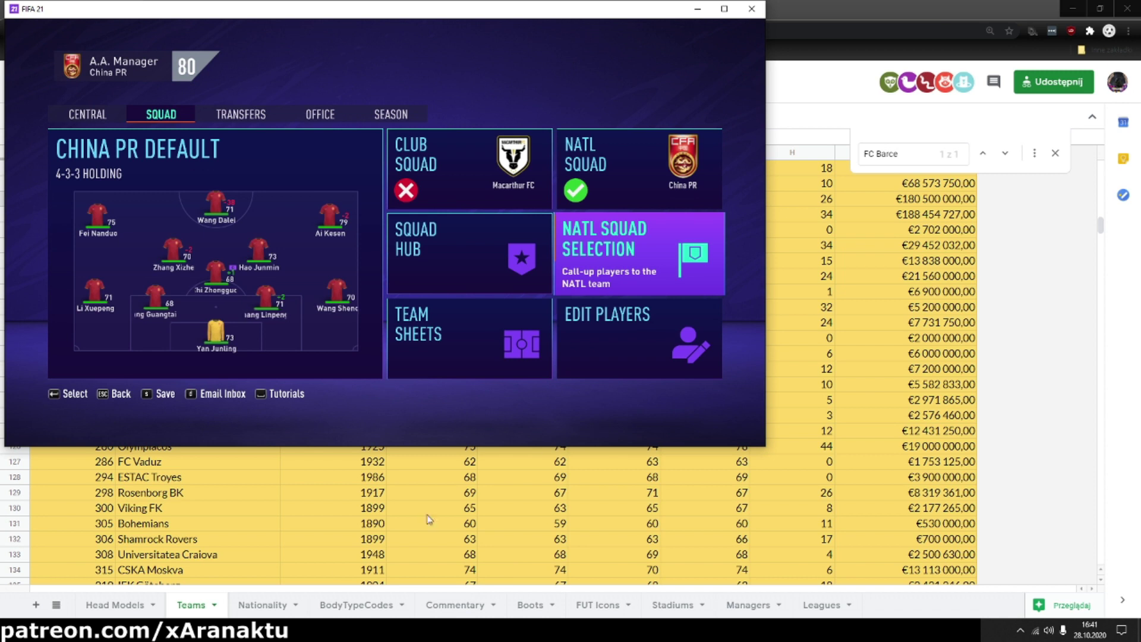
pyautogui.hotkey('alt', 'Tab')
pyautogui.doubleClick(931, 416)
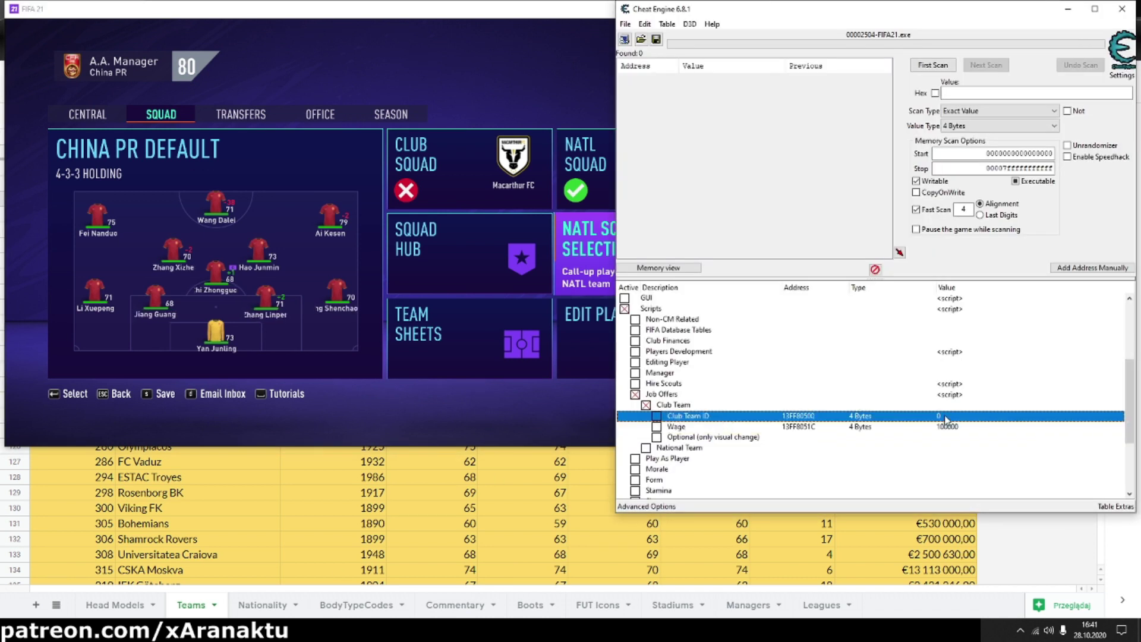
pyautogui.write('241')
pyautogui.click(644, 350)
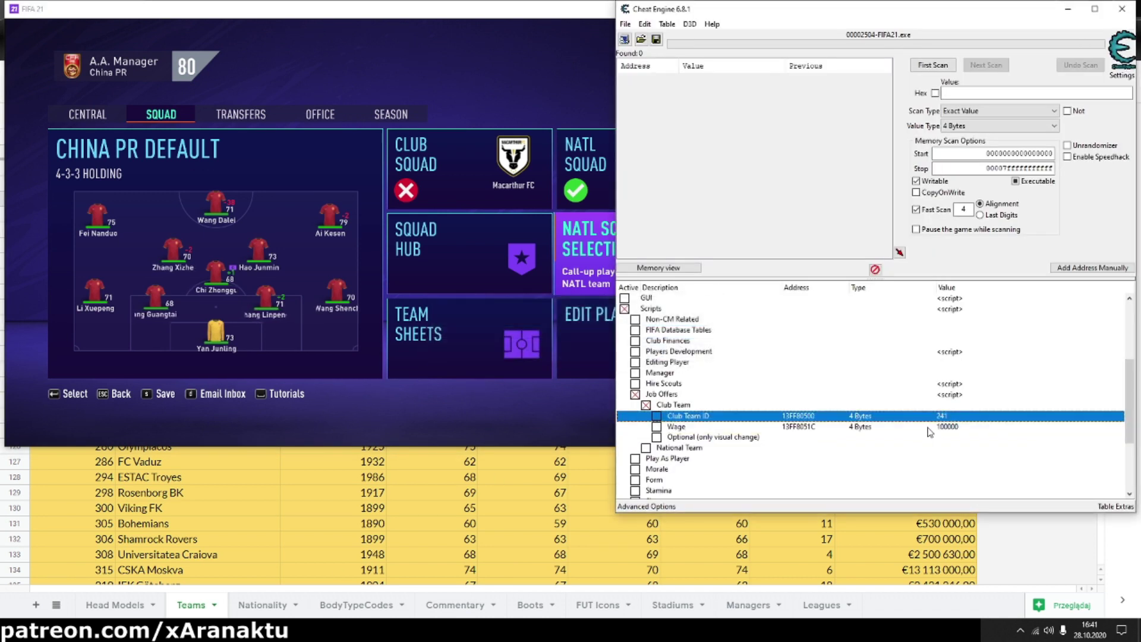
# Set the Wage of the Club Team job offer to 3377.
pyautogui.press('Down')
pyautogui.press('Return')
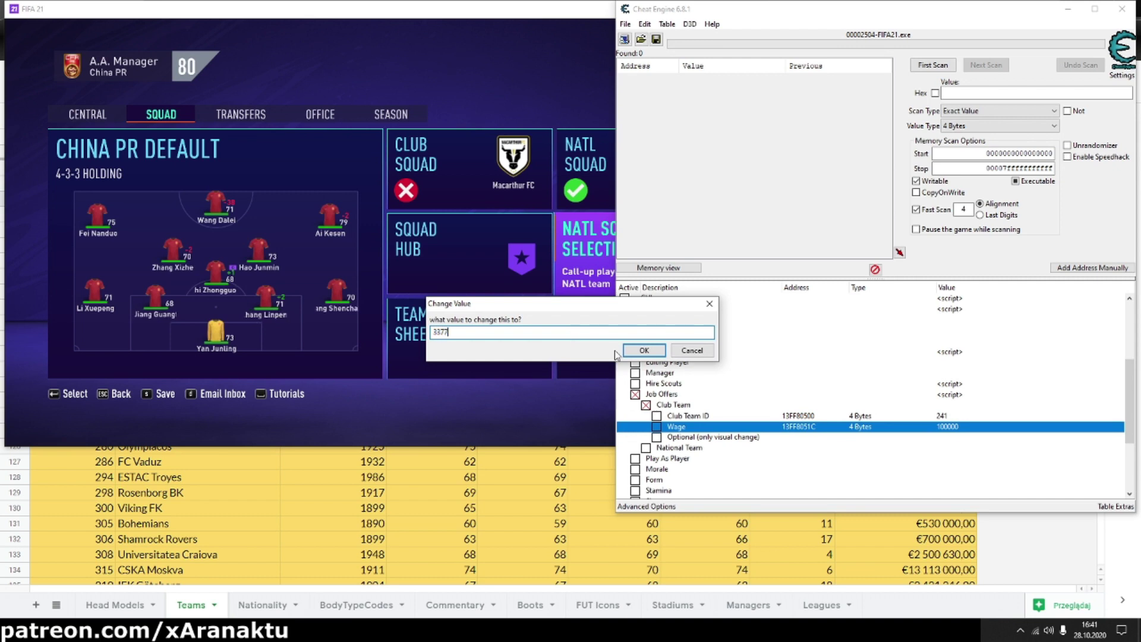
pyautogui.click(630, 351)
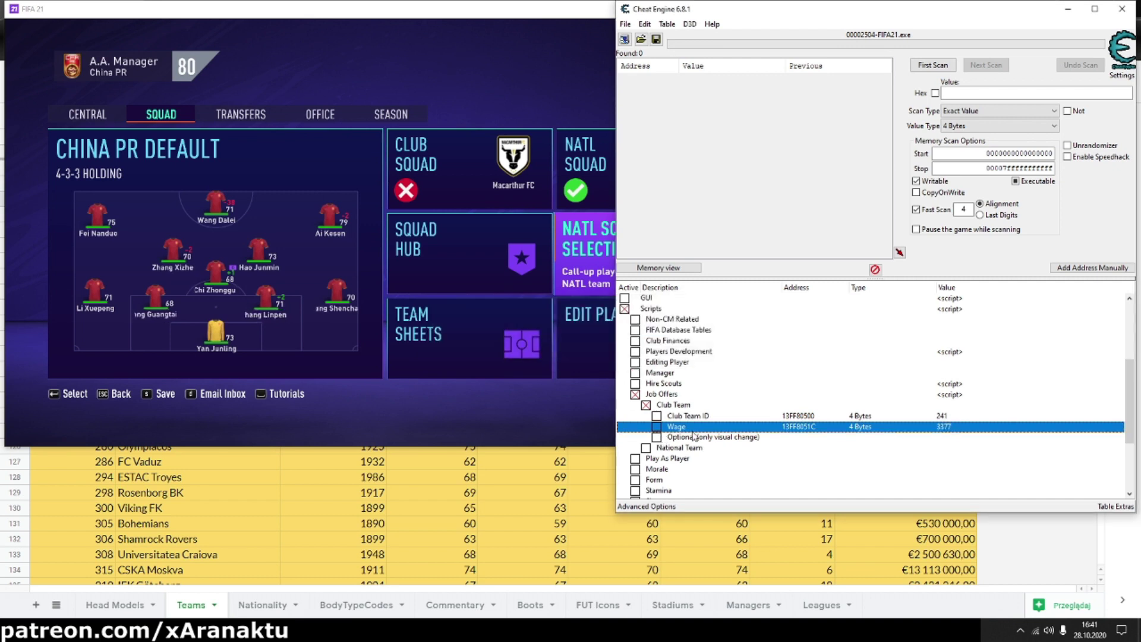
# Switch to FIFA 21, browse the available jobs and apply for the FC Barcelona opening.
pyautogui.click(568, 399)
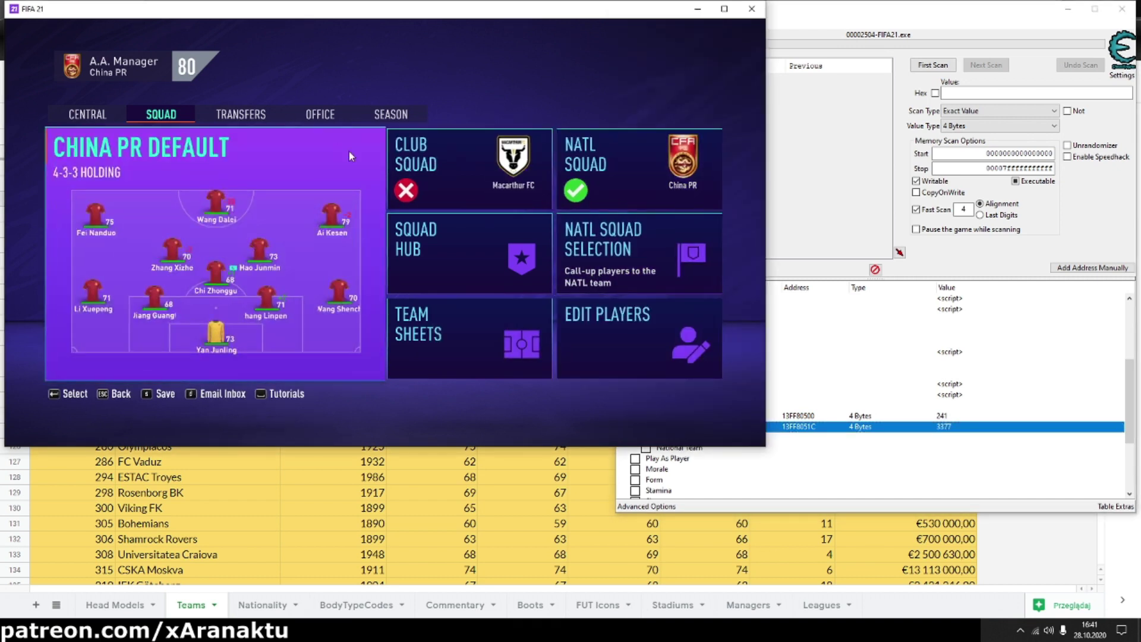
pyautogui.click(320, 114)
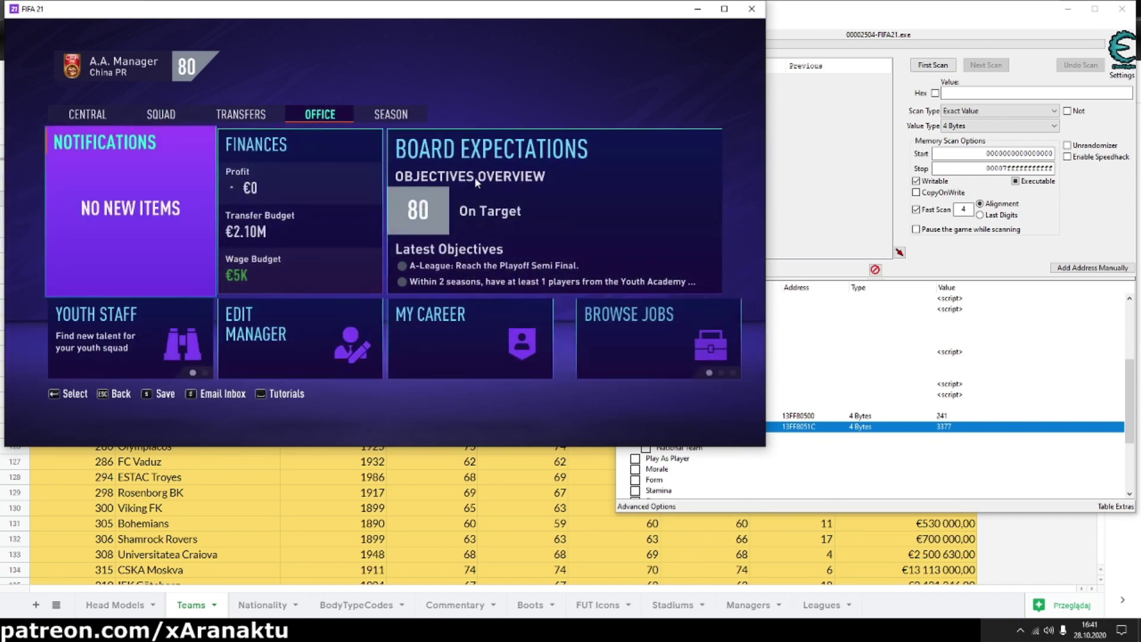
pyautogui.click(630, 343)
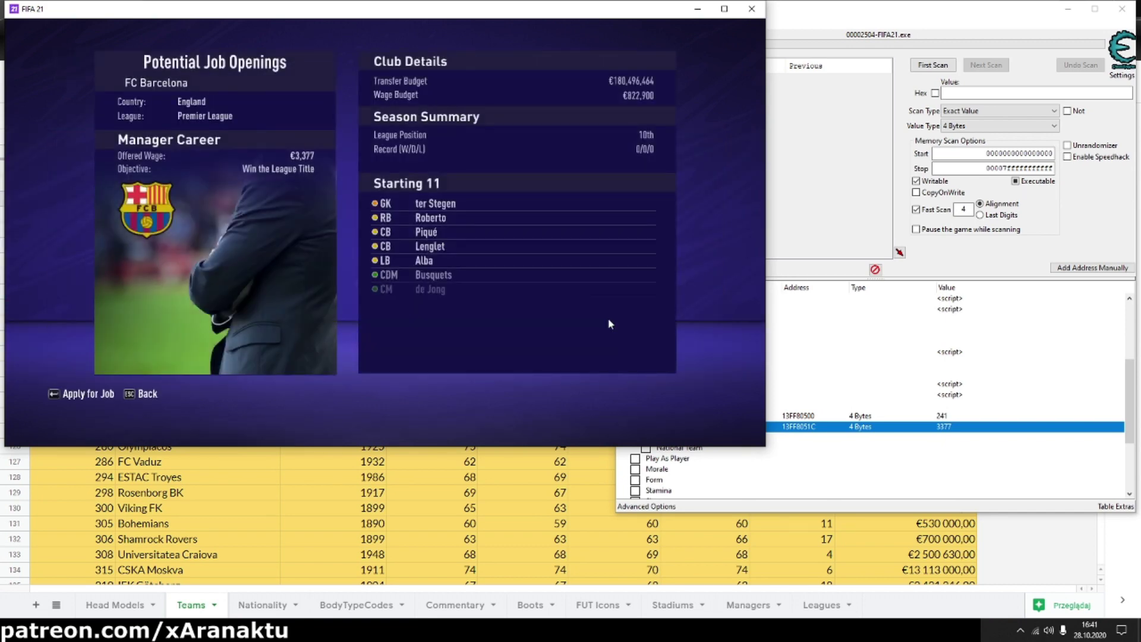
pyautogui.click(58, 394)
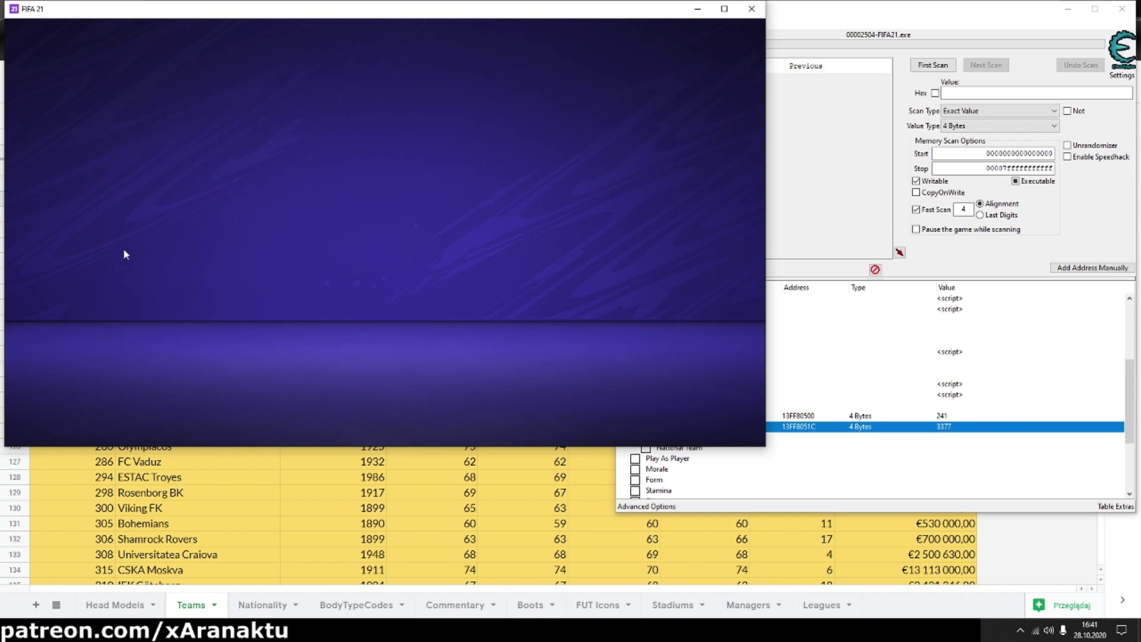
# Simulate the career calendar towards 28 July 2020 and return to the career menu.
pyautogui.click(391, 114)
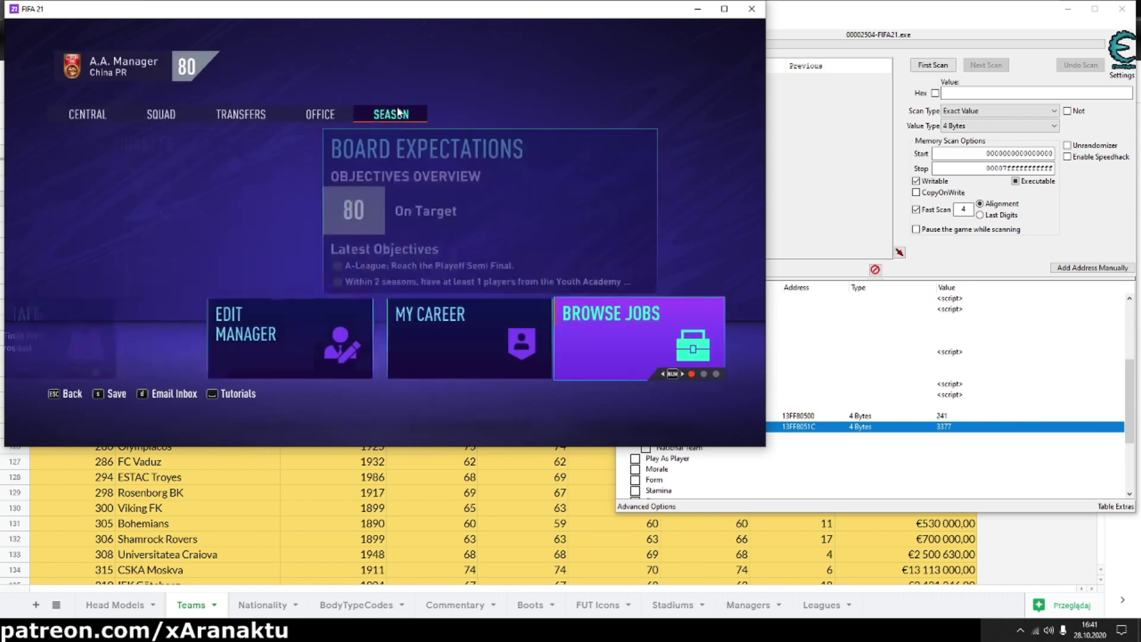
pyautogui.click(256, 151)
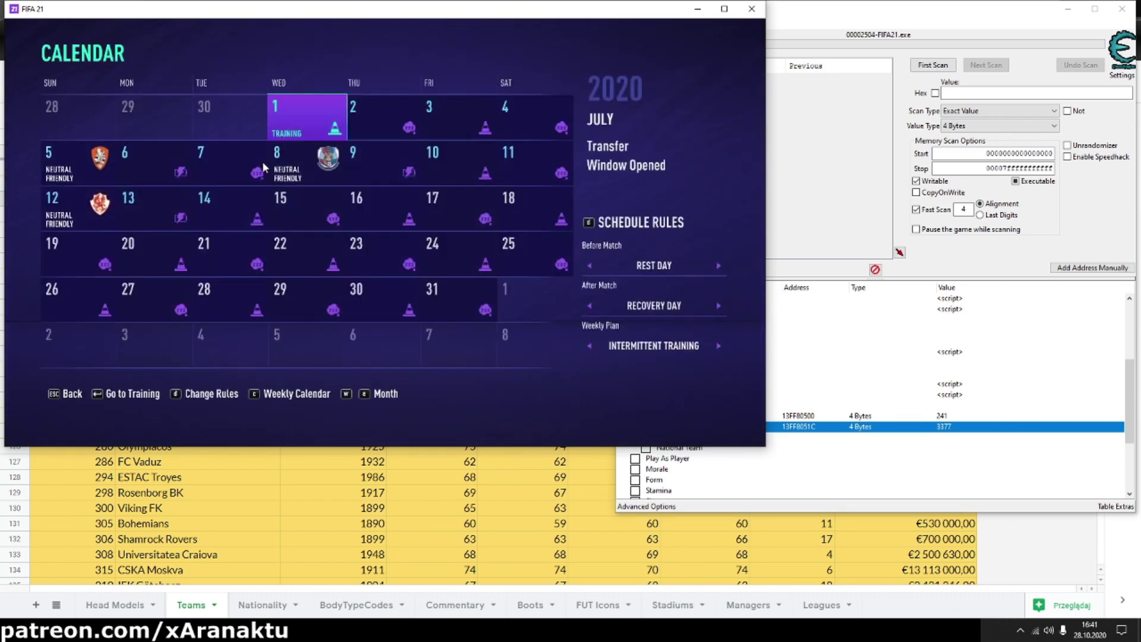
pyautogui.click(166, 162)
pyautogui.click(235, 292)
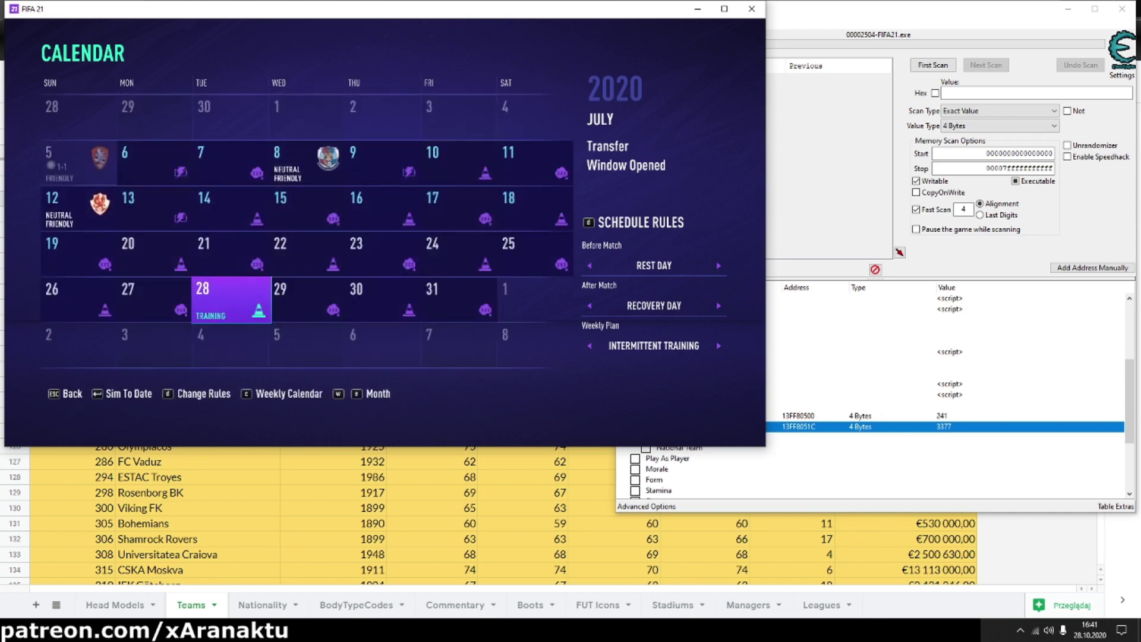
pyautogui.press('Escape')
# Open the FC Barcelona Manager Position message in the inbox, accept the offer and continue into the new club's career.
pyautogui.click(321, 115)
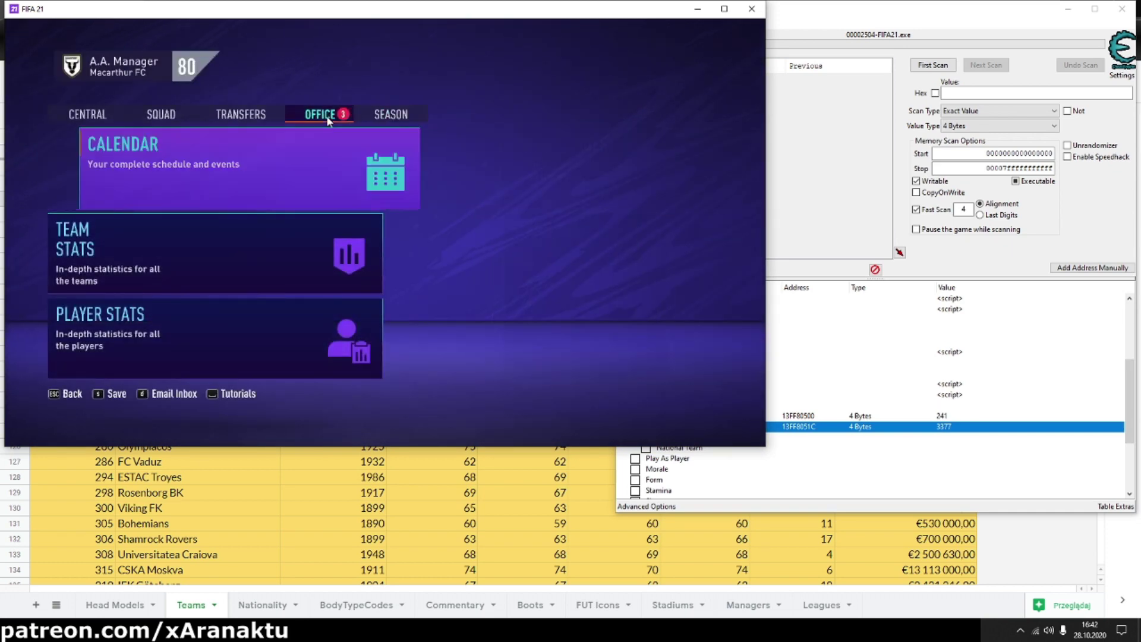
pyautogui.click(160, 170)
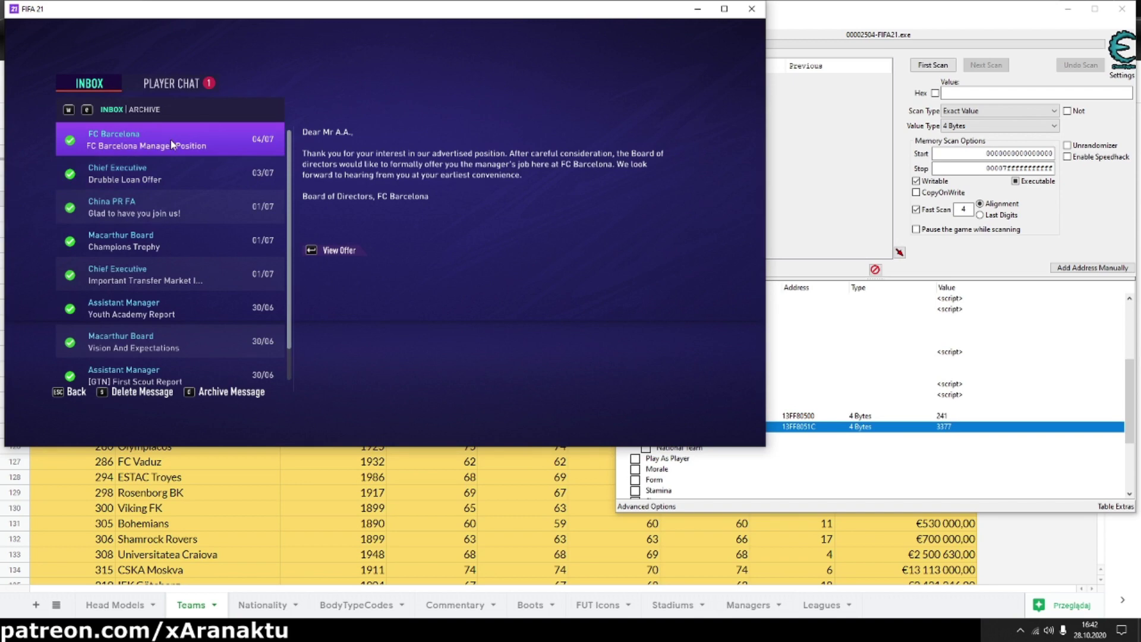
pyautogui.click(170, 140)
pyautogui.press('Down')
pyautogui.press('Return')
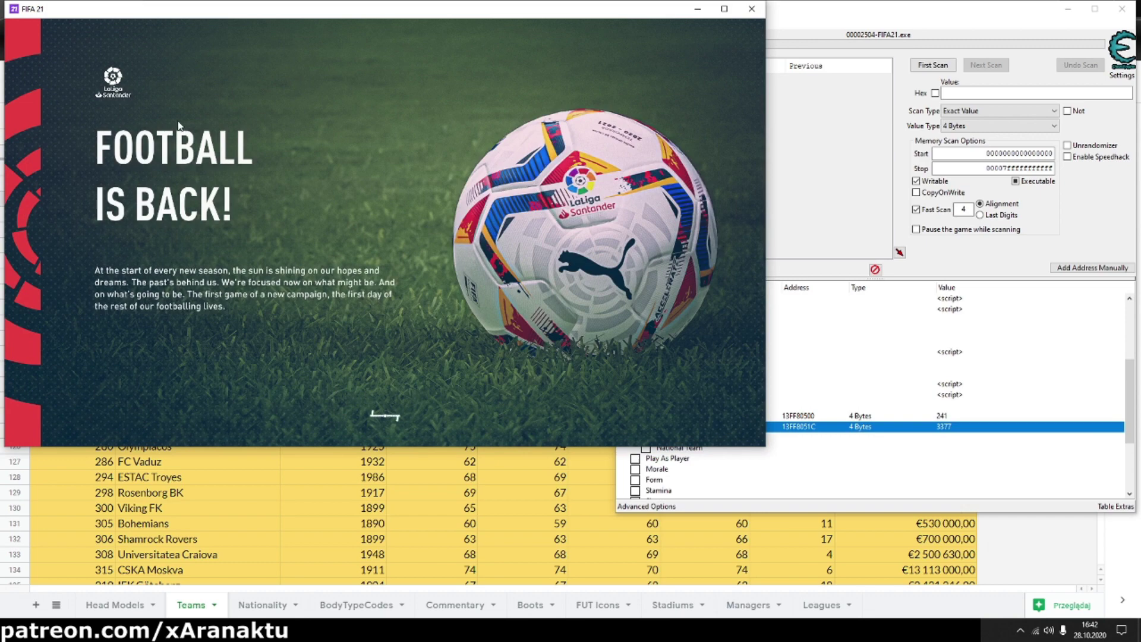
pyautogui.press('Return')
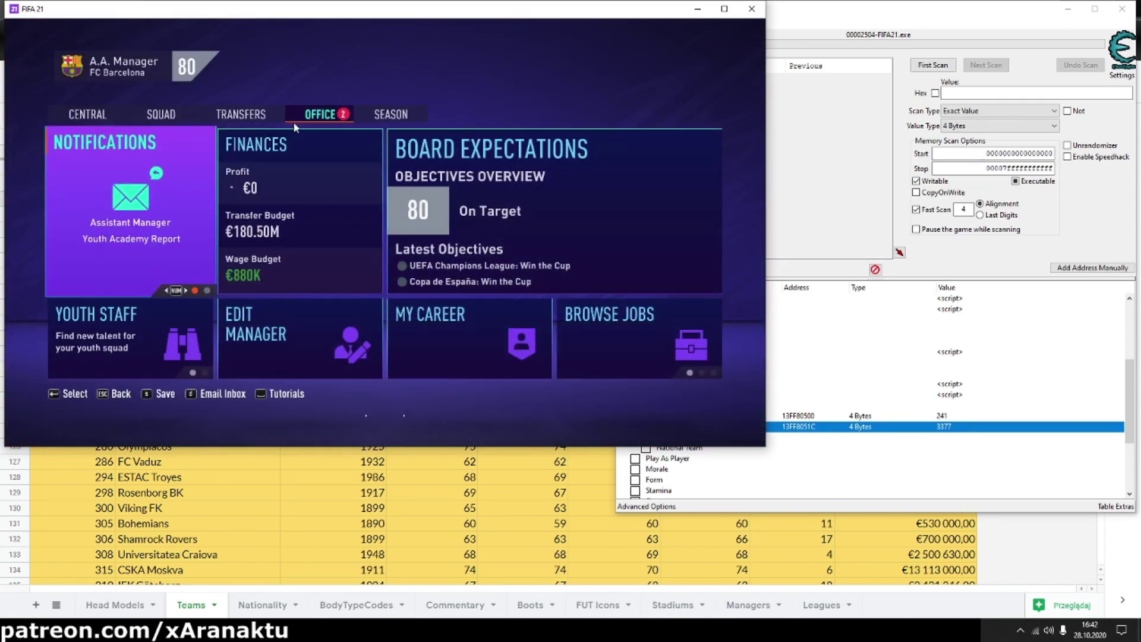
pyautogui.press('q')
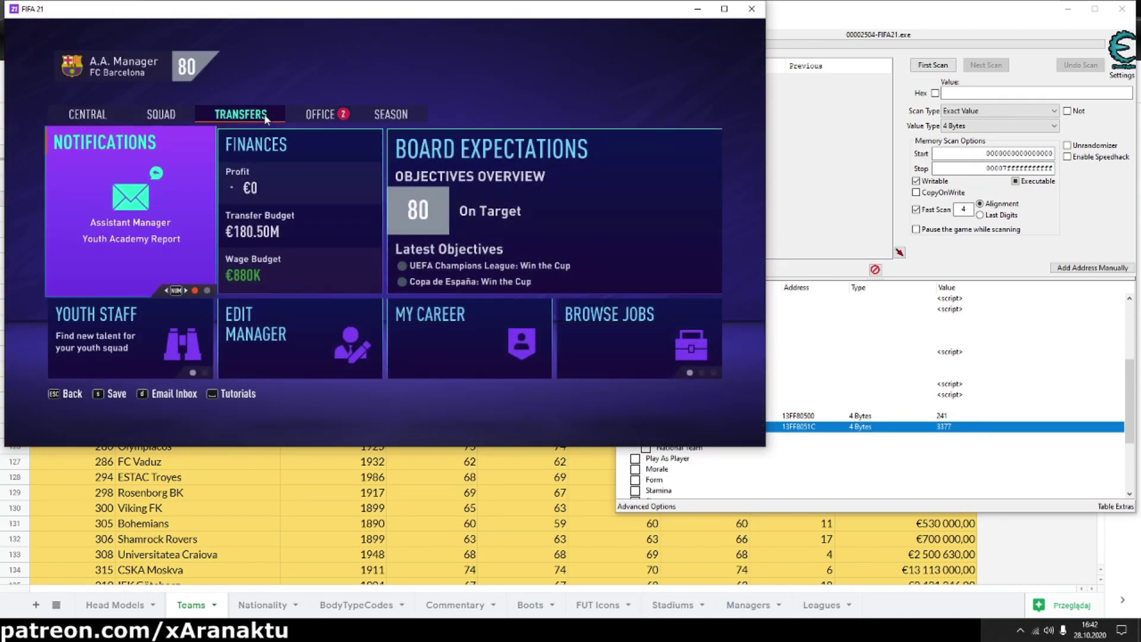
# Switch back to the FIFA 21 IDs spreadsheet and search the Teams sheet for "Juven".
pyautogui.hotkey('alt', 'Tab')
pyautogui.click(339, 512)
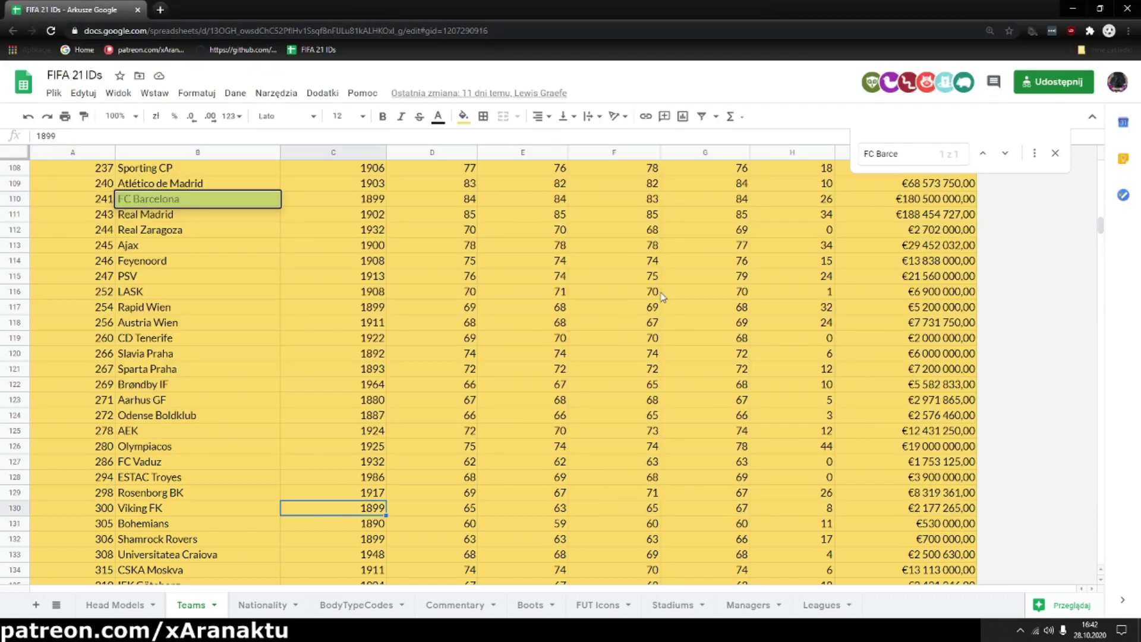
pyautogui.doubleClick(902, 158)
pyautogui.write('Juven')
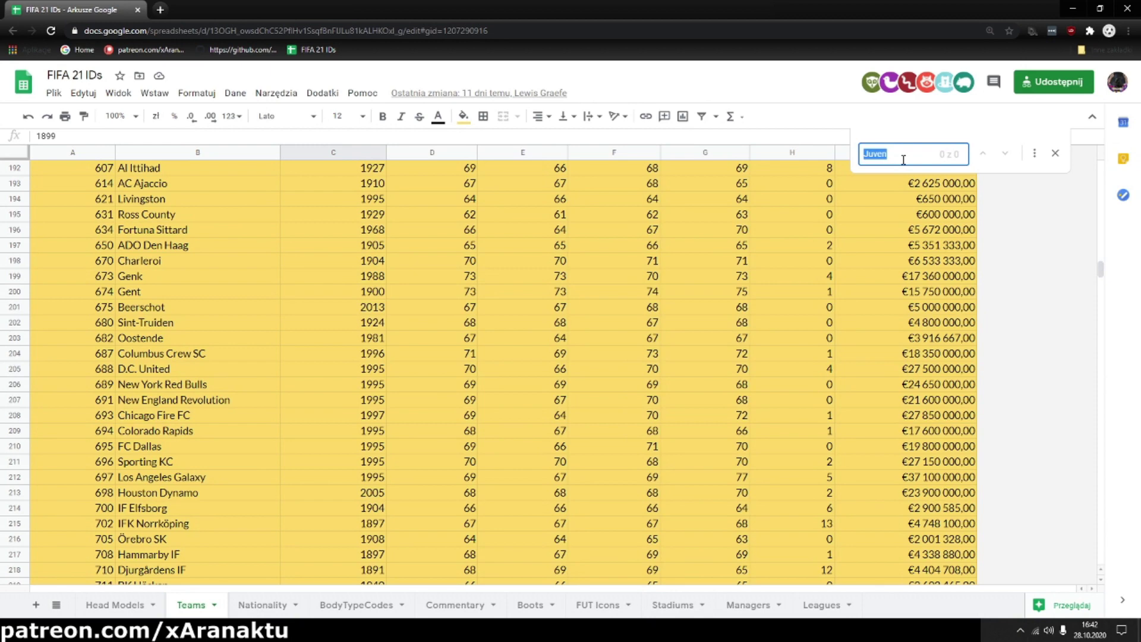
# Search the Teams sheet for "Calcio", go to the Piemonte Calcio match and check its team ID.
pyautogui.write('Calcio')
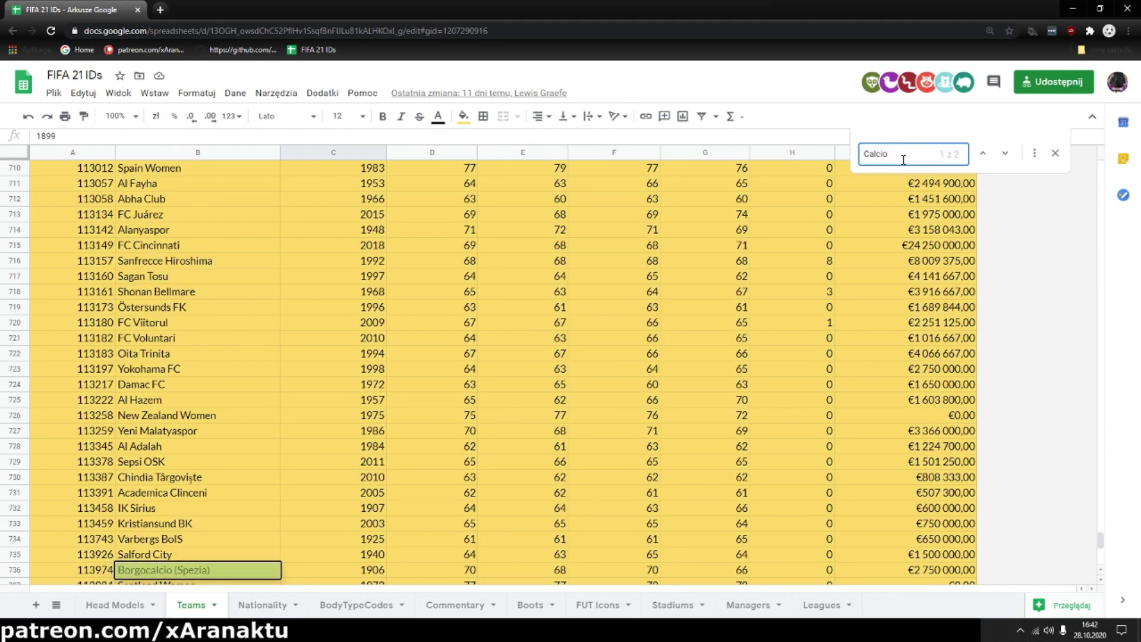
pyautogui.click(1003, 154)
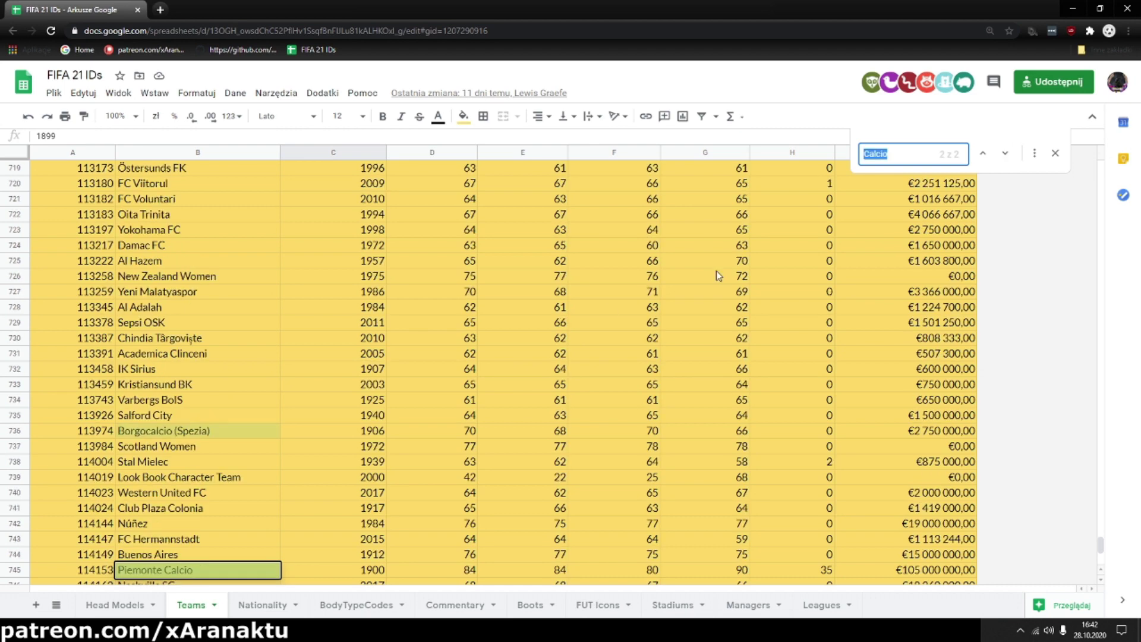
pyautogui.scroll(-1, 192, 489)
pyautogui.click(159, 538)
pyautogui.click(99, 538)
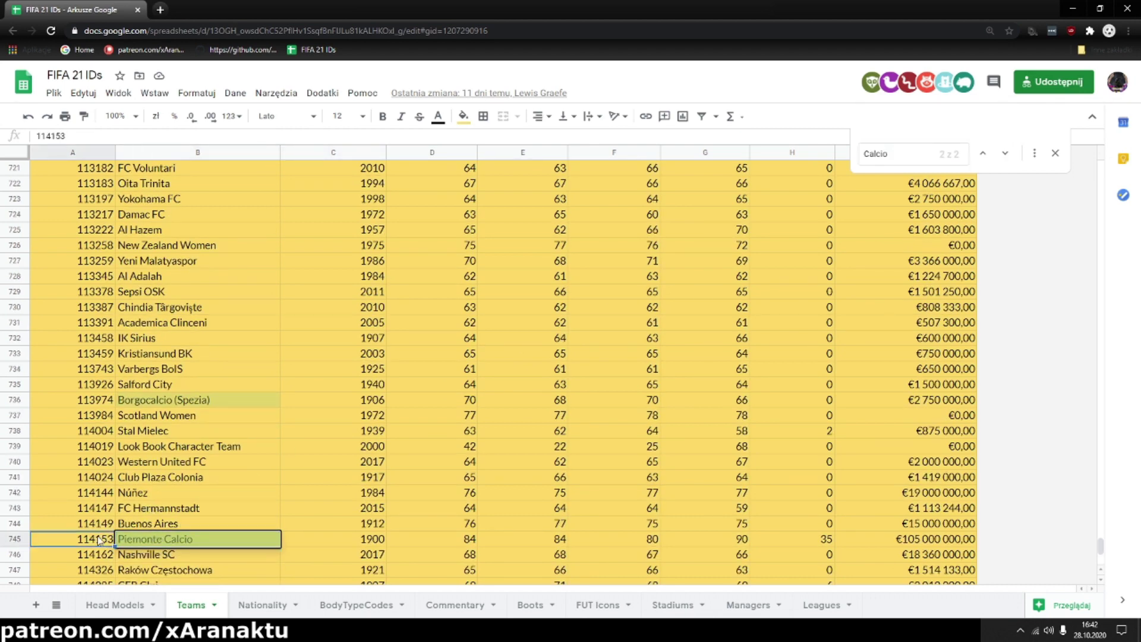
pyautogui.click(151, 529)
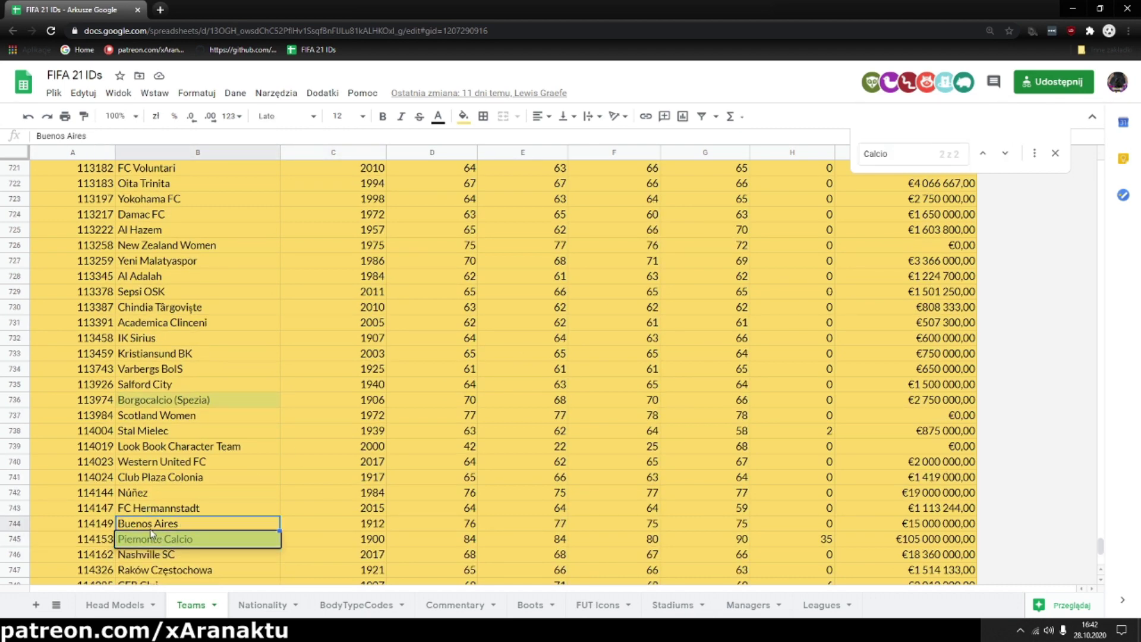
# Switch to Cheat Engine and set Club Team ID to 114153 for Piemonte Calcio.
pyautogui.hotkey('alt', 'Tab')
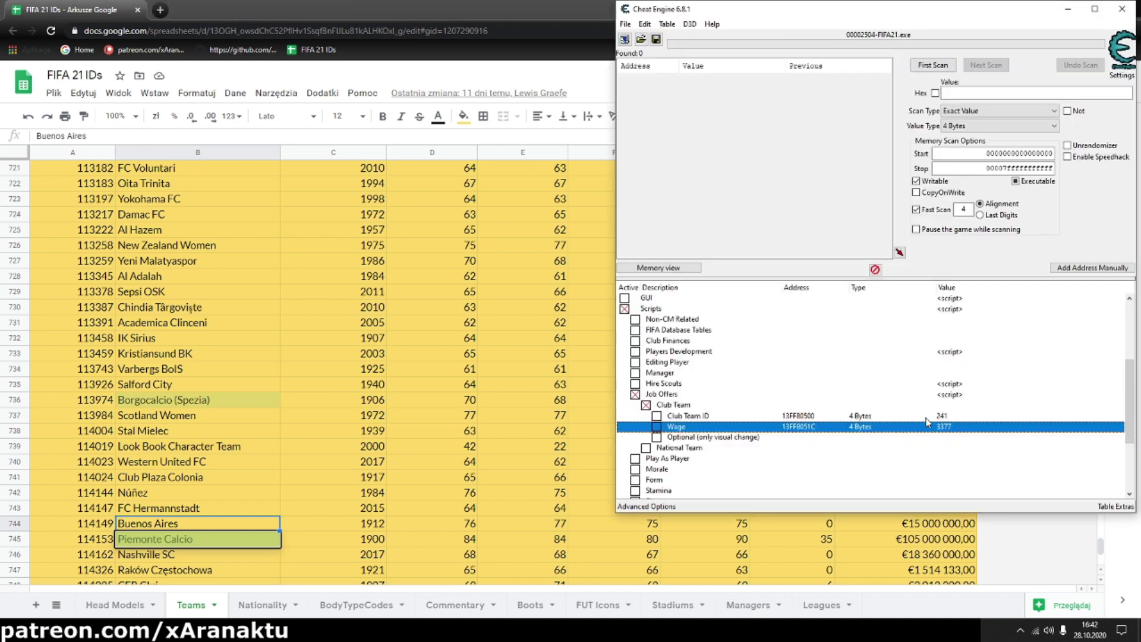
pyautogui.doubleClick(928, 416)
pyautogui.write('114153')
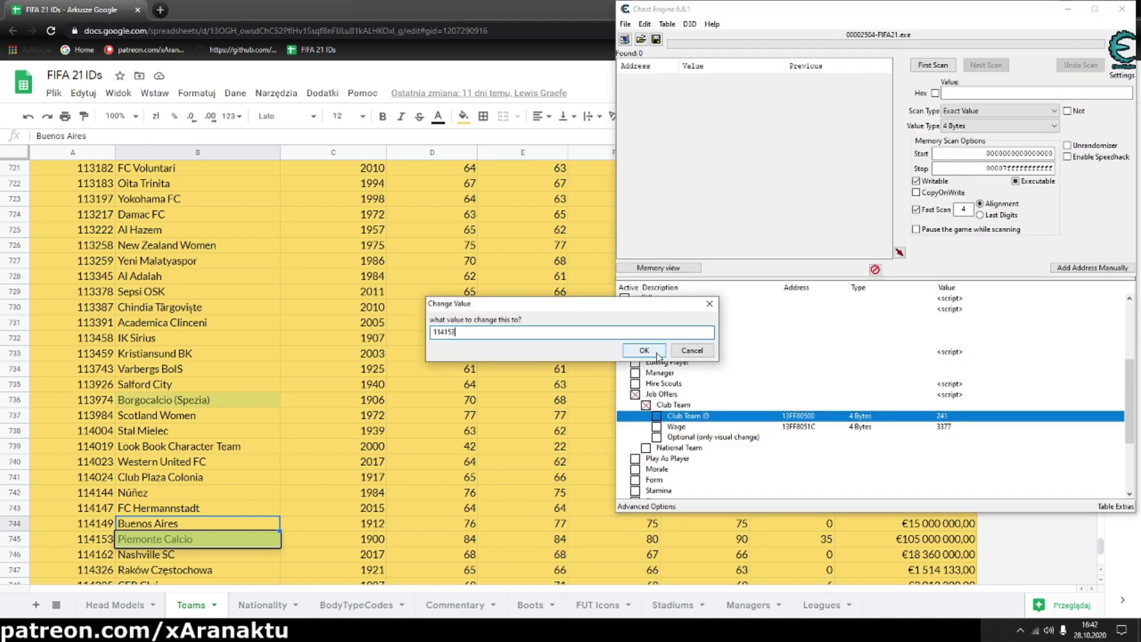
pyautogui.click(645, 352)
# Switch to FIFA 21, browse the available jobs, apply for the Piemonte Calcio opening and leave the job screen.
pyautogui.hotkey('alt', 'Tab')
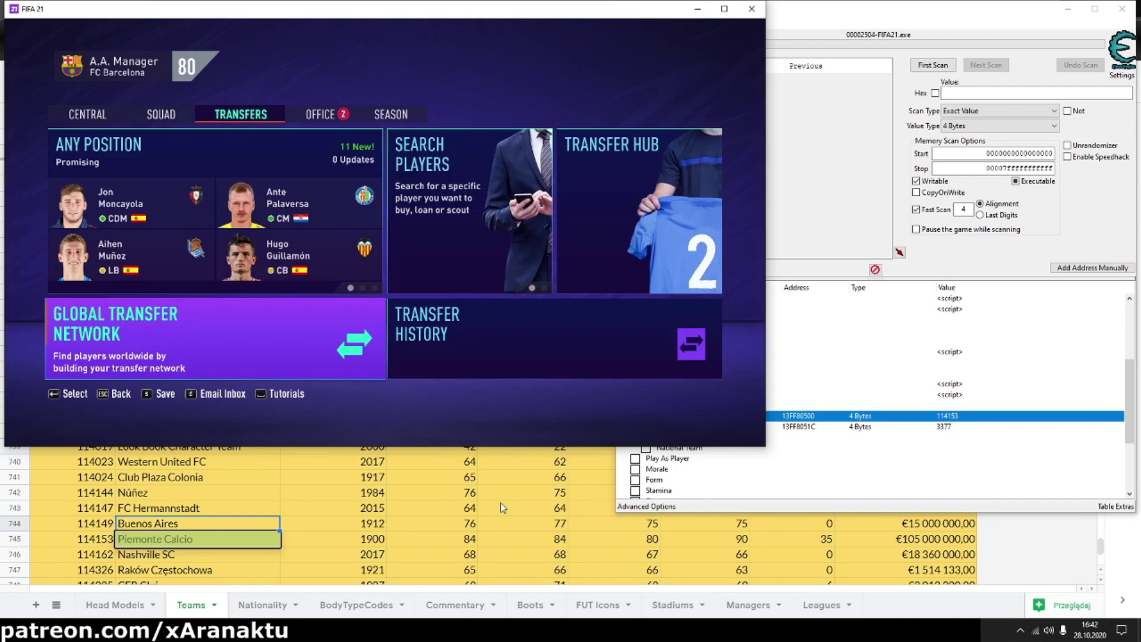
pyautogui.click(321, 115)
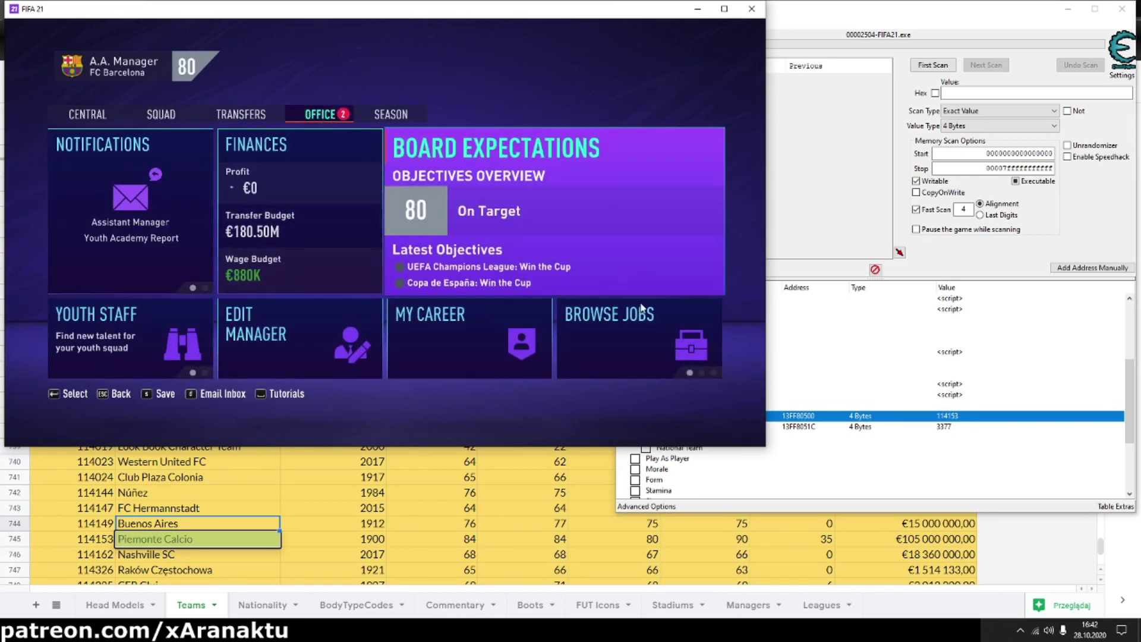
pyautogui.click(618, 319)
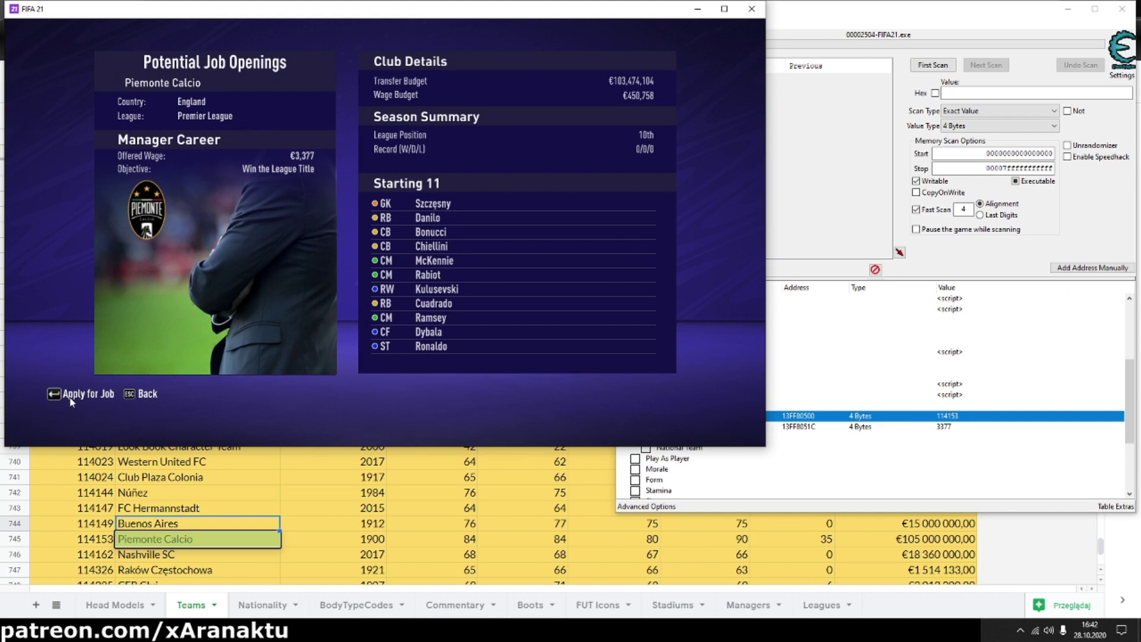
pyautogui.press('Escape')
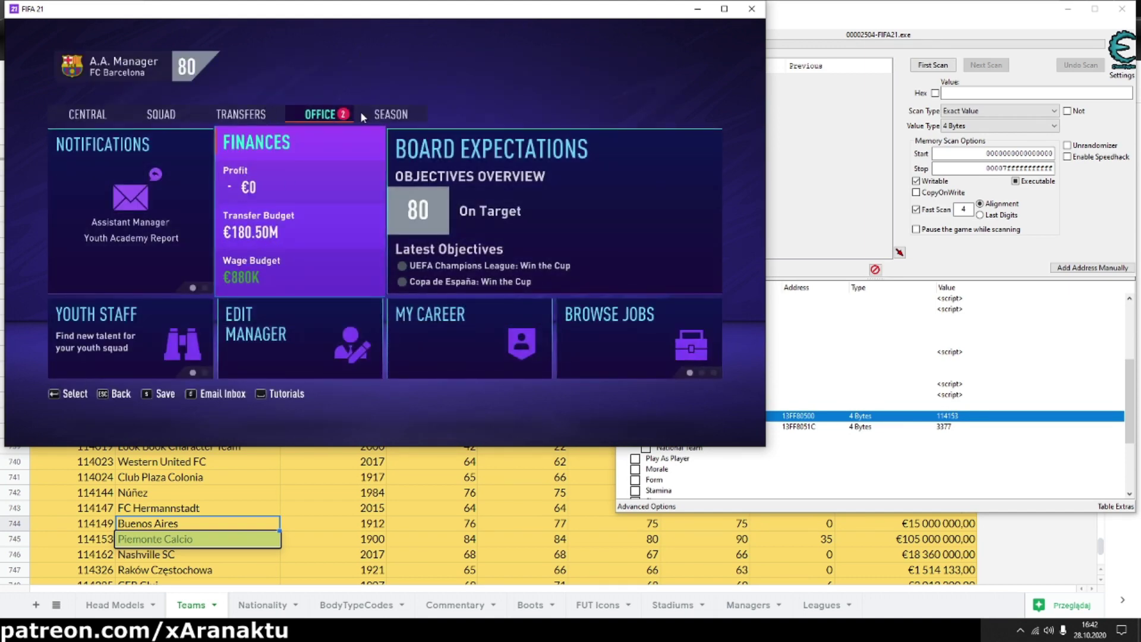
# Simulate the career calendar for a few days from 6 July 2020, stop the simulation and leave the calendar.
pyautogui.click(360, 113)
pyautogui.click(209, 170)
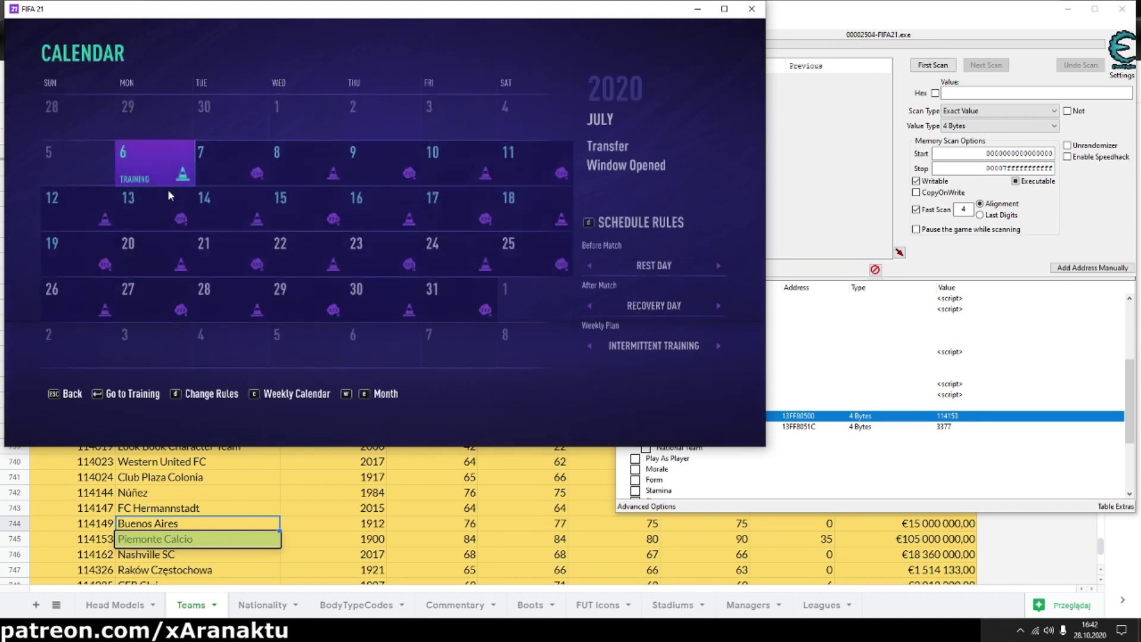
pyautogui.click(379, 152)
pyautogui.click(298, 289)
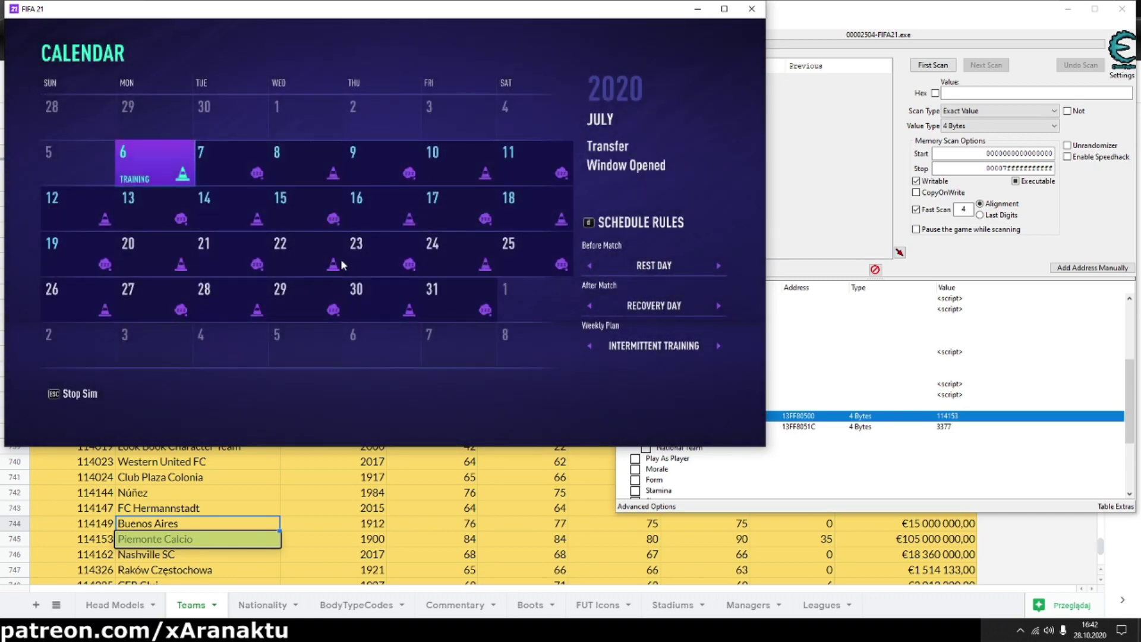
pyautogui.press('Escape')
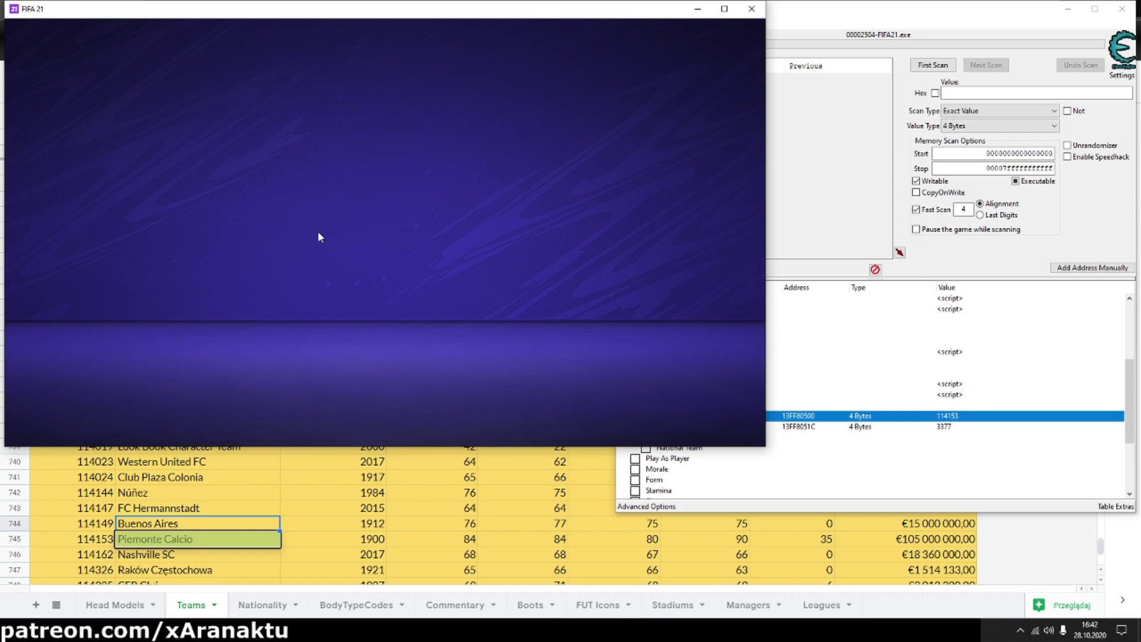
# Open the Piemonte Calcio manager position message in the inbox, accept the contract offer and view the new club's squad.
pyautogui.click(288, 122)
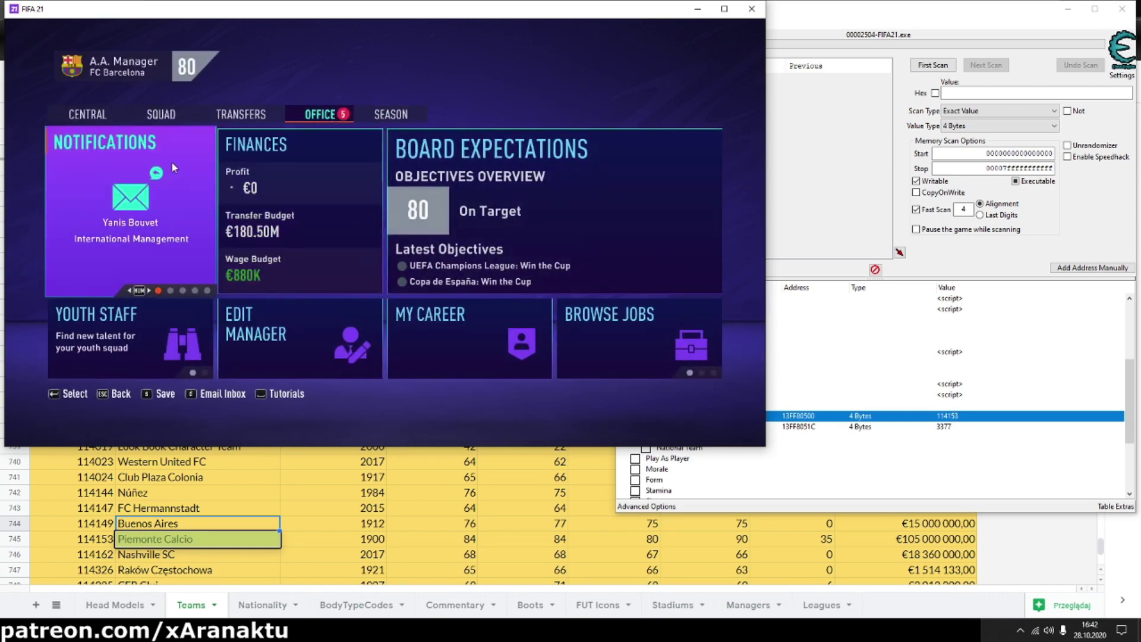
pyautogui.click(169, 163)
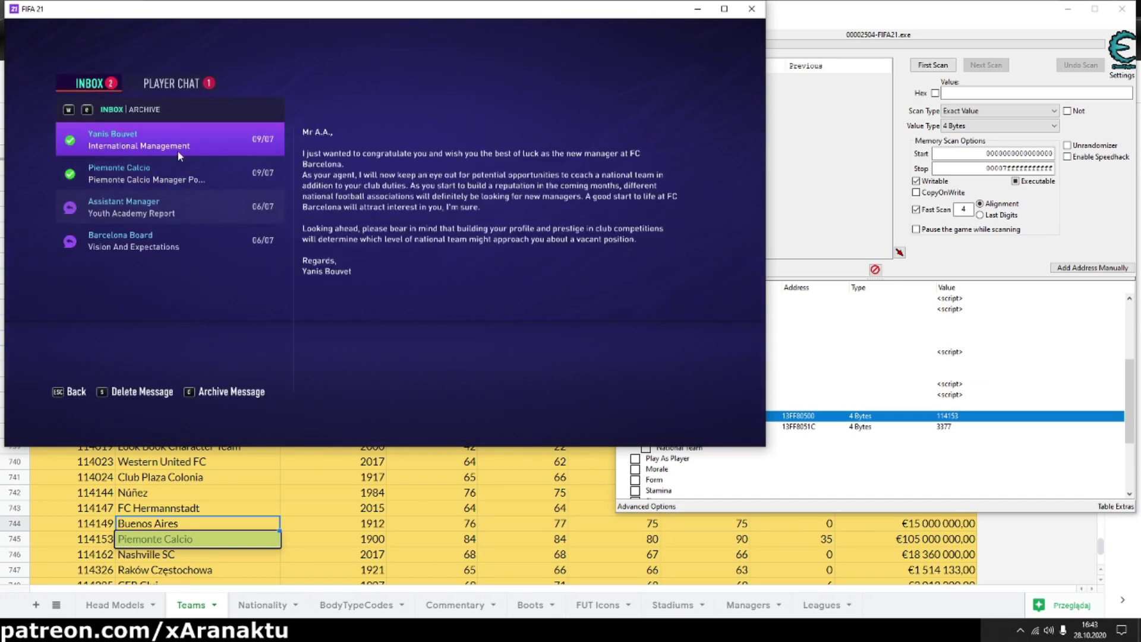
pyautogui.click(184, 176)
pyautogui.press('Return')
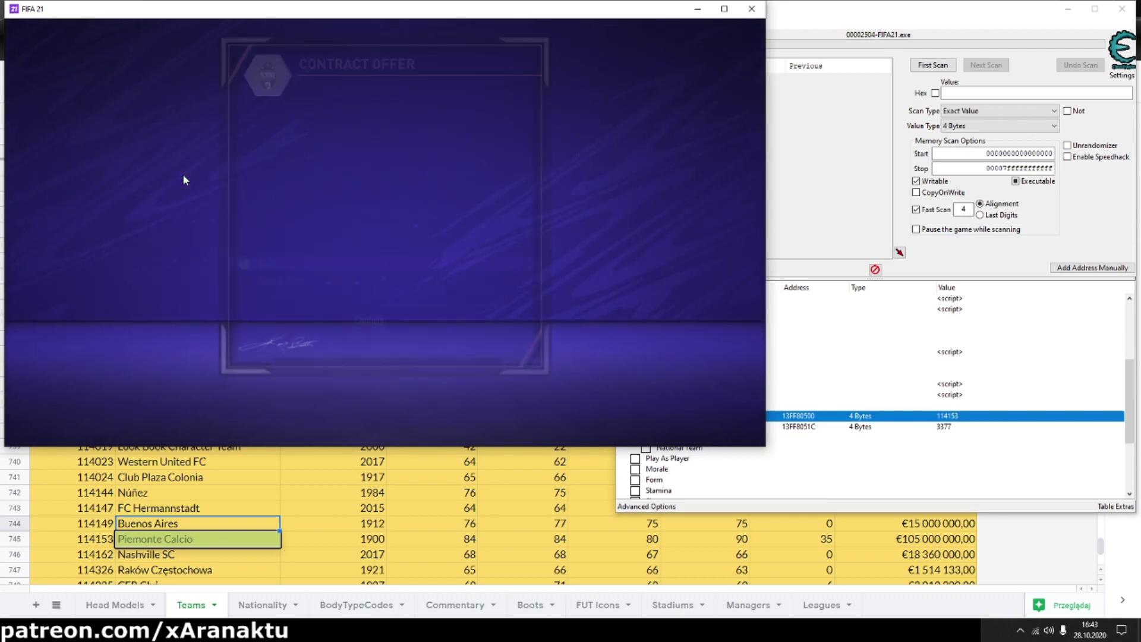
pyautogui.press('Down')
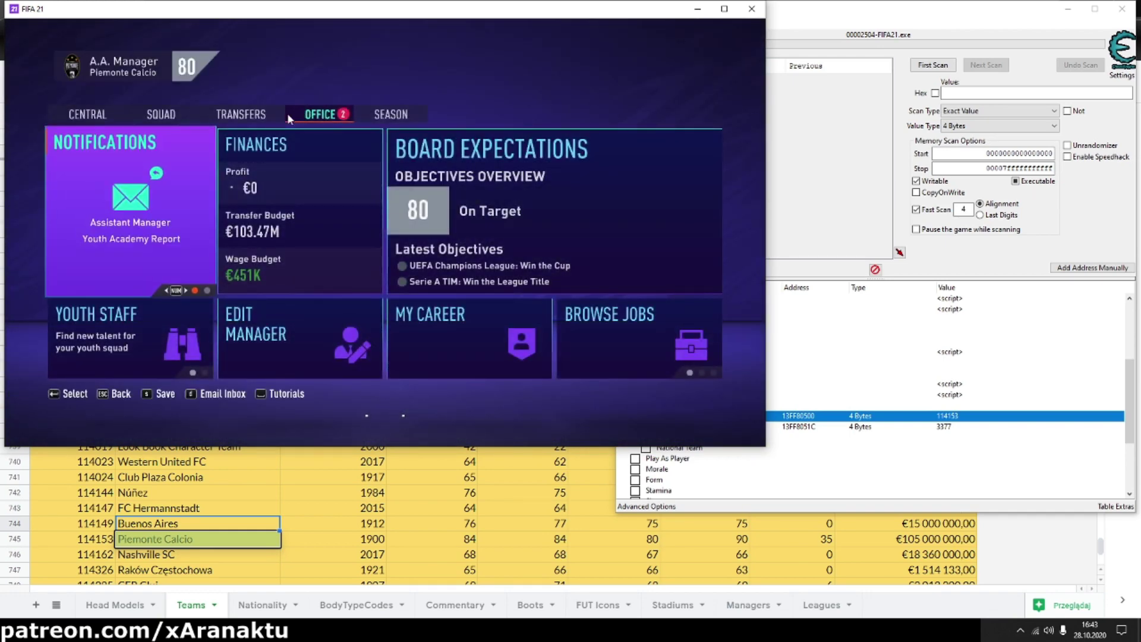
pyautogui.click(173, 121)
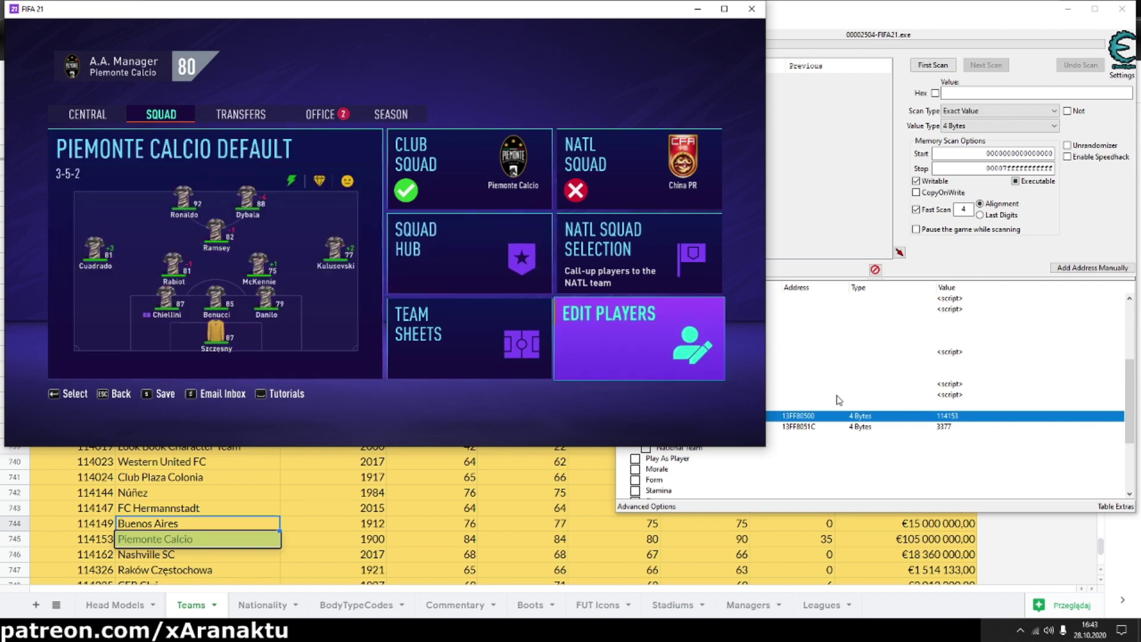
# Switch to Cheat Engine and deactivate the Club Team and Job Offers scripts.
pyautogui.click(823, 416)
pyautogui.click(647, 405)
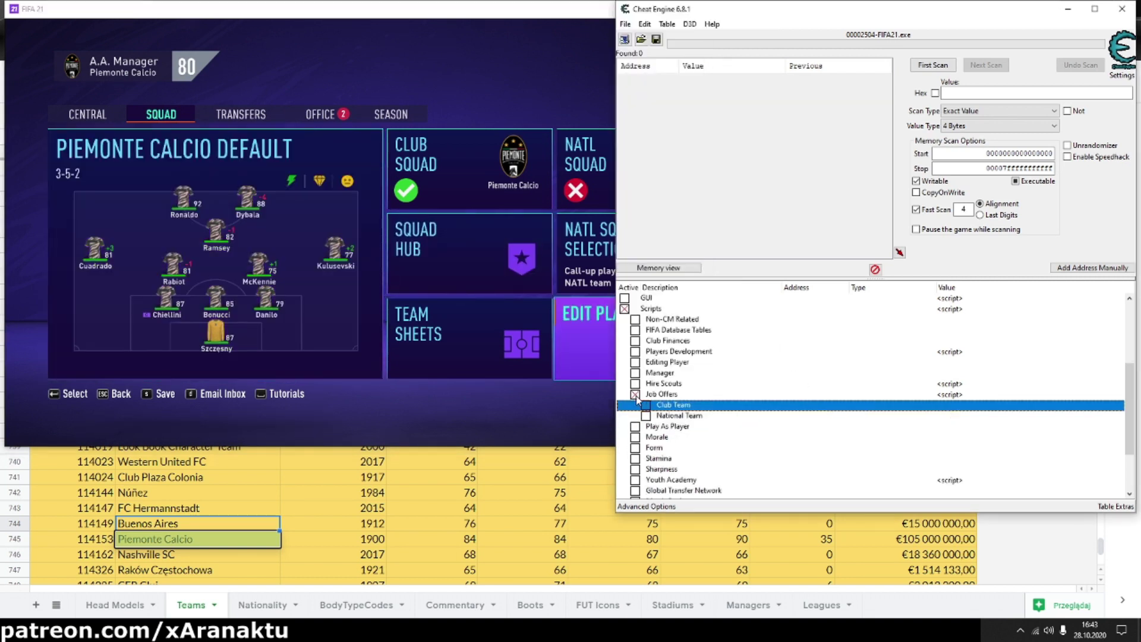
pyautogui.click(635, 395)
# Switch to FIFA 21, leave the manager career and start a new Player Career with a real player.
pyautogui.click(490, 408)
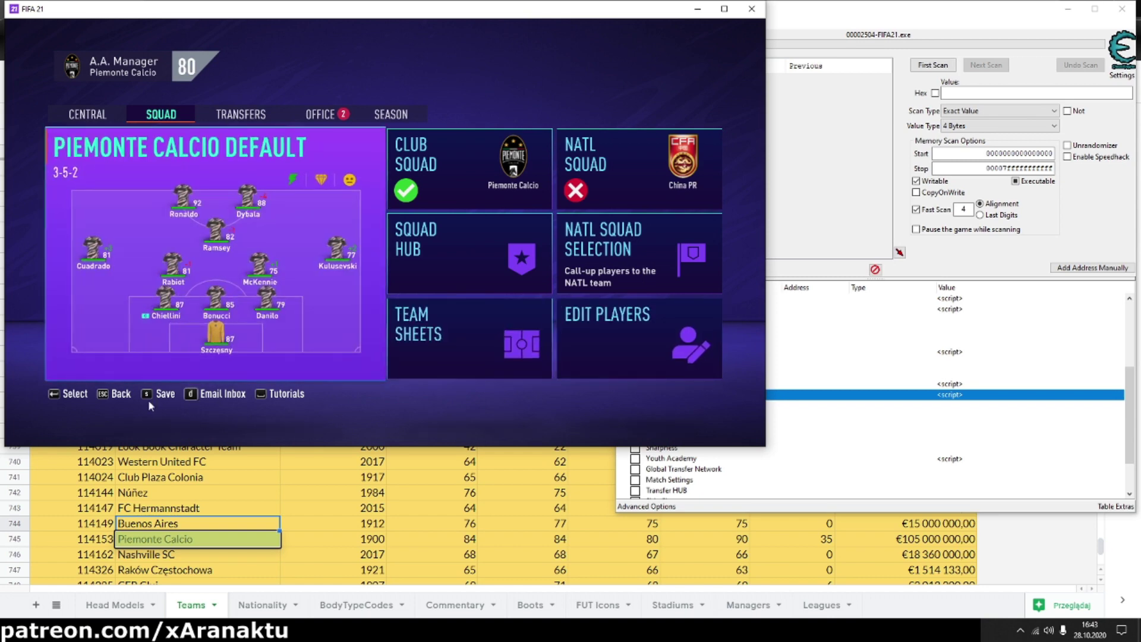
pyautogui.click(113, 396)
pyautogui.click(245, 265)
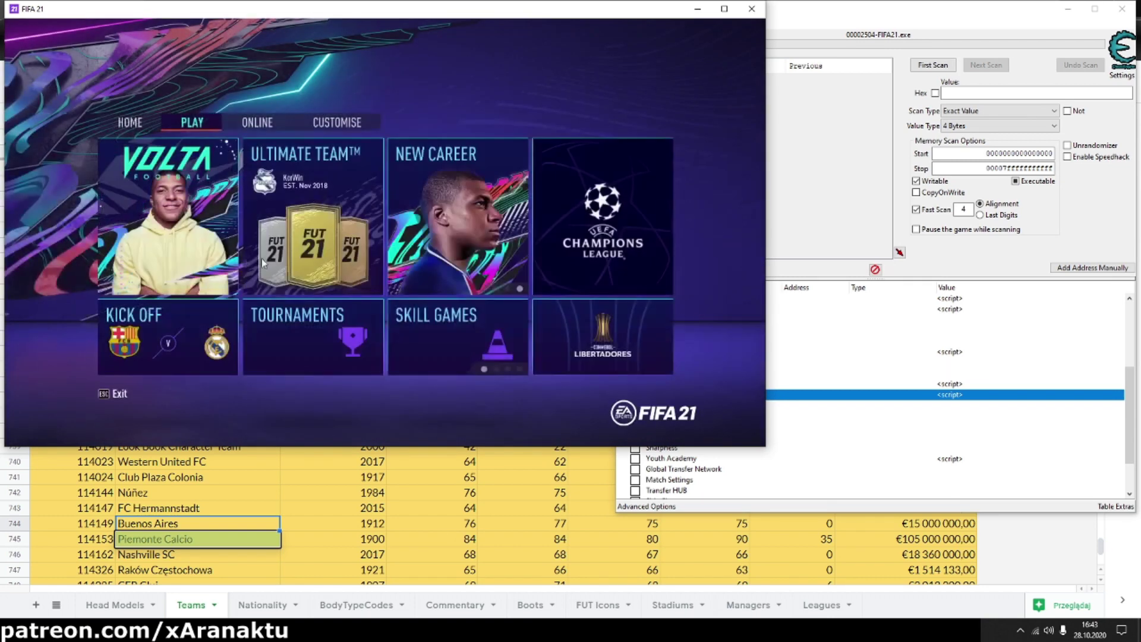
pyautogui.click(439, 213)
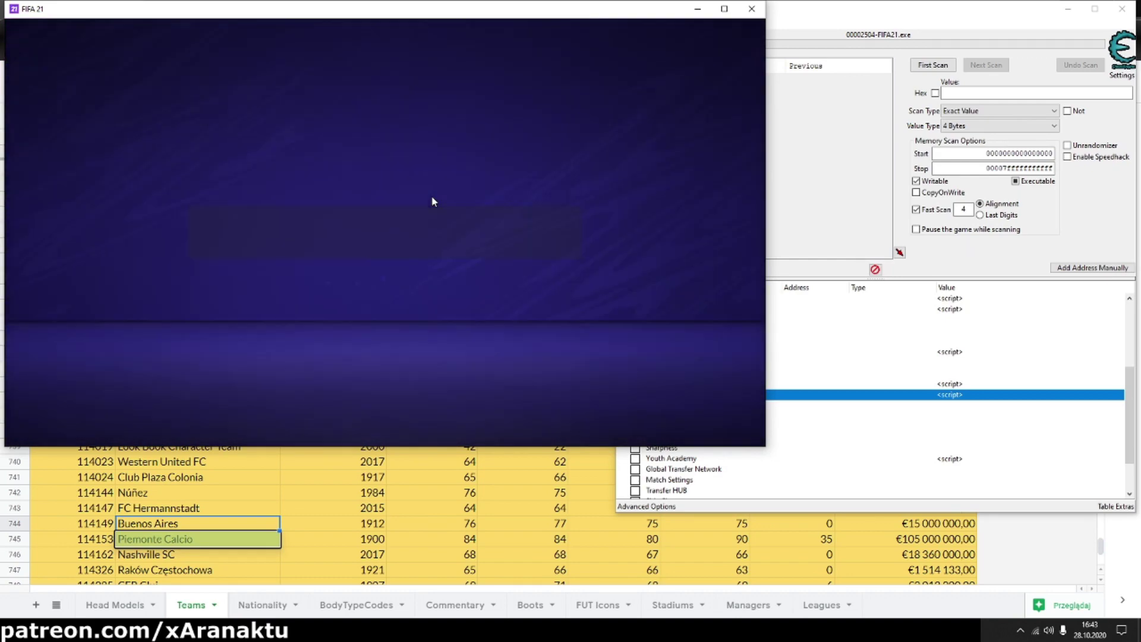
pyautogui.press('Return')
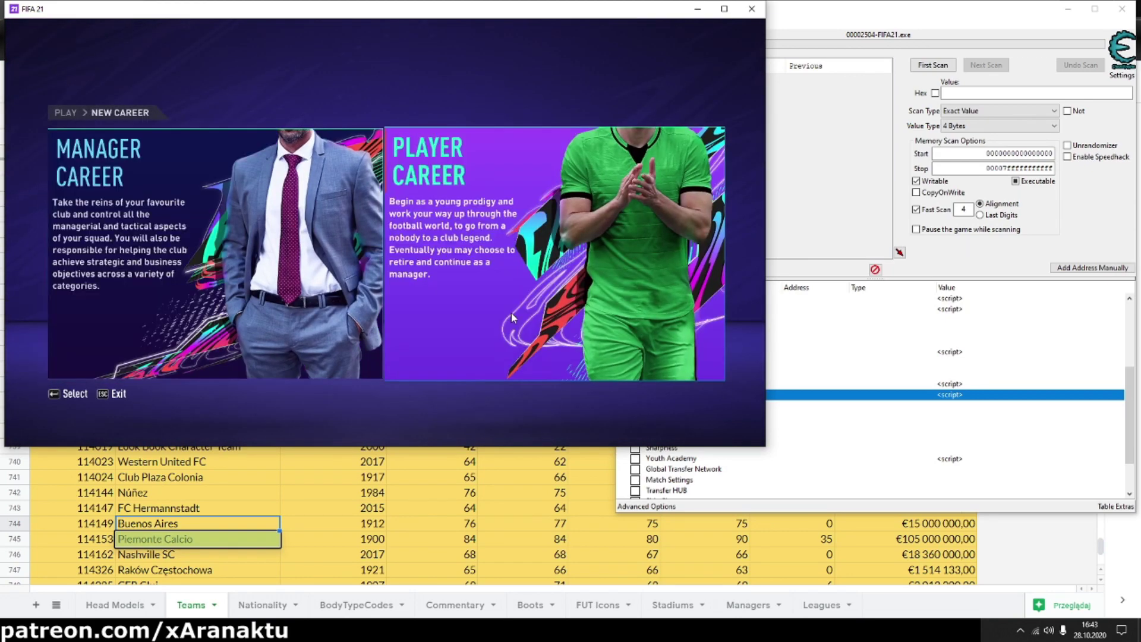
pyautogui.click(511, 311)
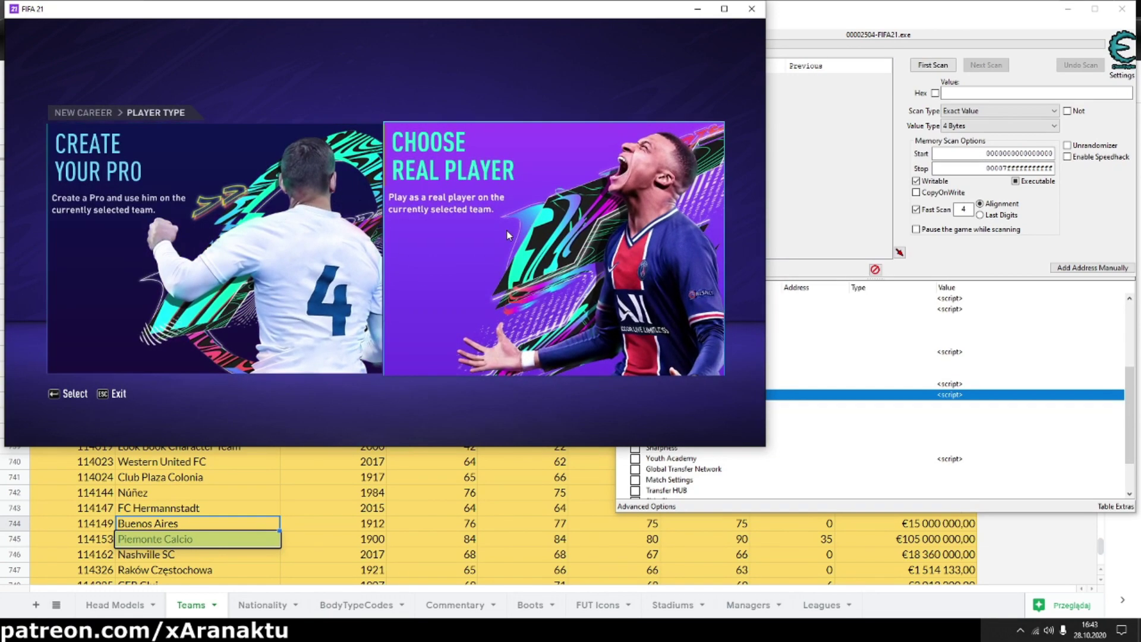
pyautogui.click(508, 235)
# Choose Sweden and its Allsvenskan club BK Häcken as the team for the player career.
pyautogui.press('Left')
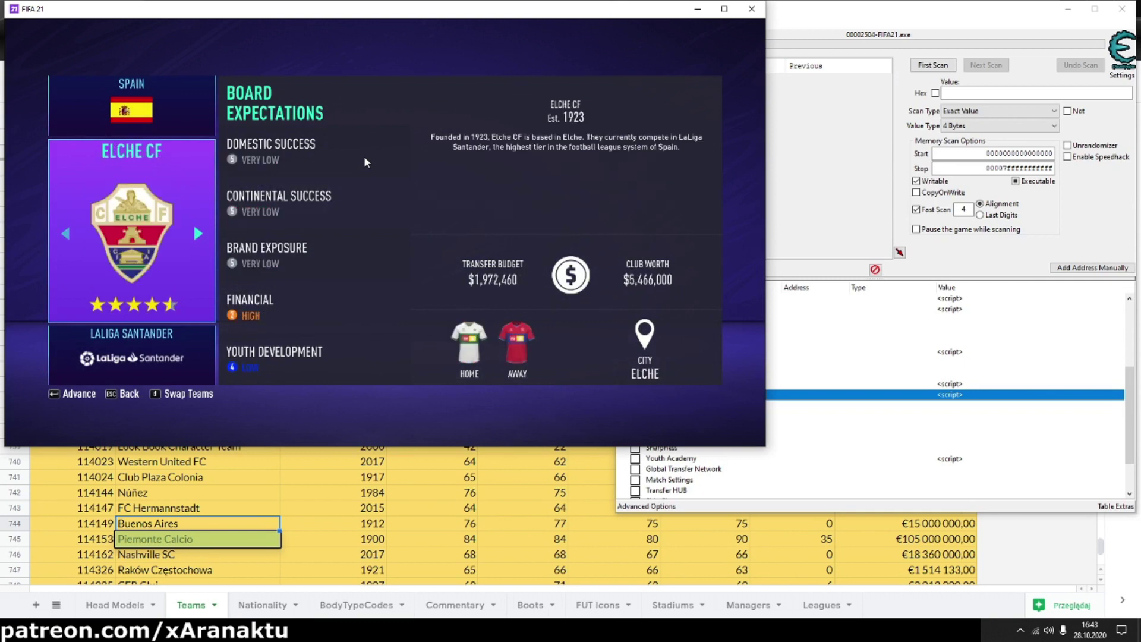
pyautogui.press('Left')
pyautogui.press('Right')
pyautogui.press('Up')
pyautogui.press('Right')
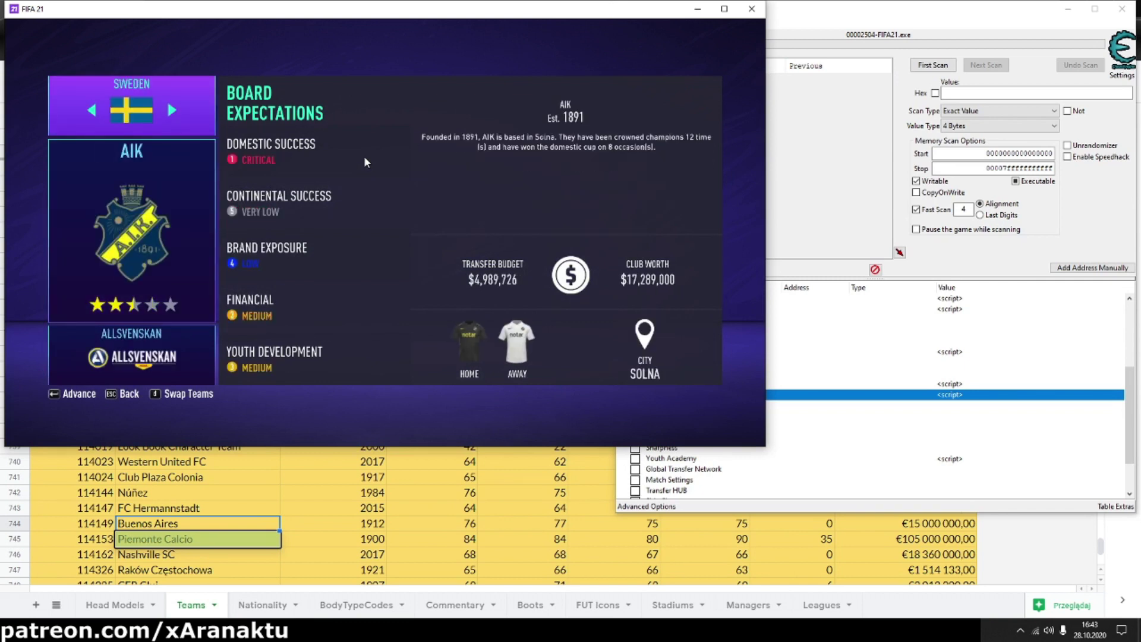
pyautogui.press('Down')
pyautogui.press('Down')
pyautogui.press('Up')
pyautogui.press('Right')
pyautogui.press('Right')
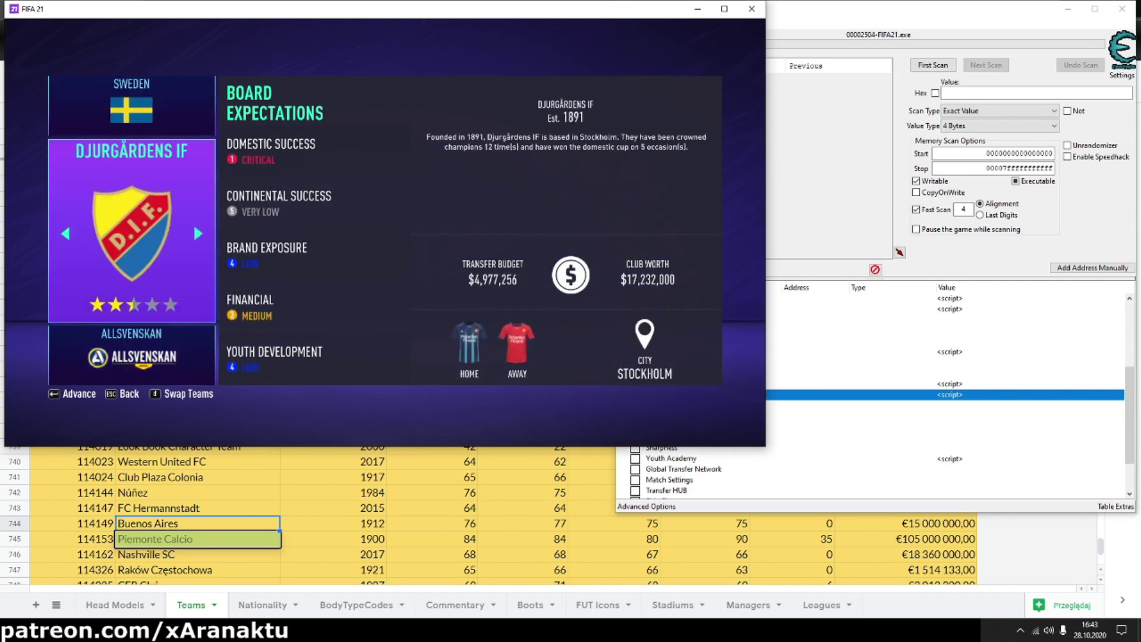
pyautogui.press('Left')
pyautogui.press('Return')
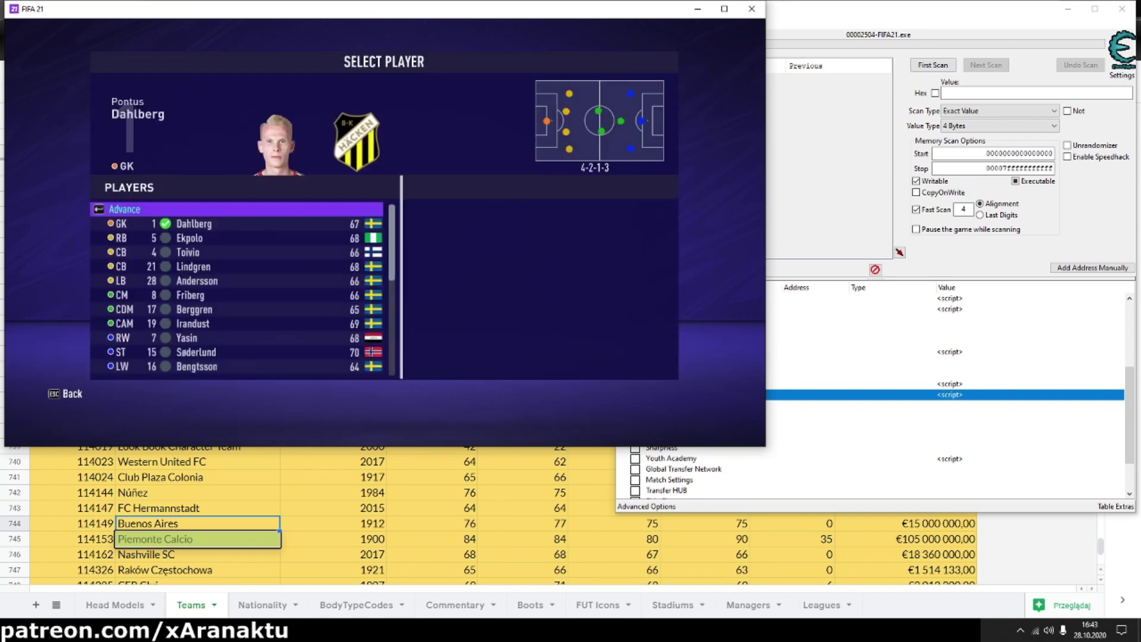
# Select Berggren, the number 17 CDM, as the career player and confirm the choice.
pyautogui.press('Down')
pyautogui.press('Down')
pyautogui.press('Down')
pyautogui.press('Down')
pyautogui.press('Down')
pyautogui.press('Down')
pyautogui.press('Down')
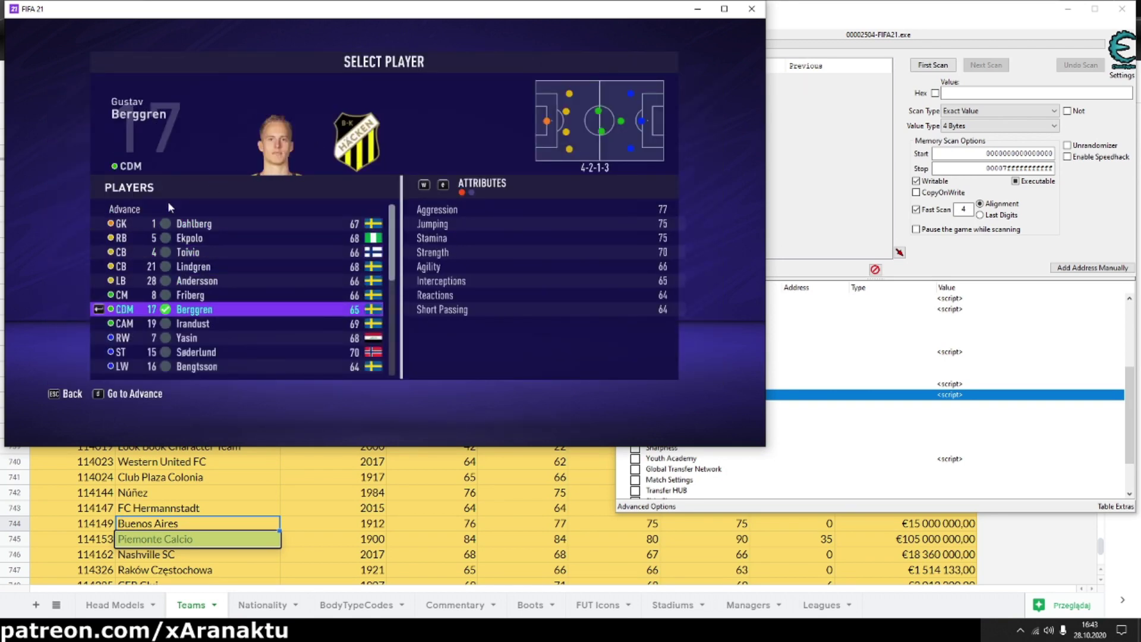
pyautogui.click(148, 205)
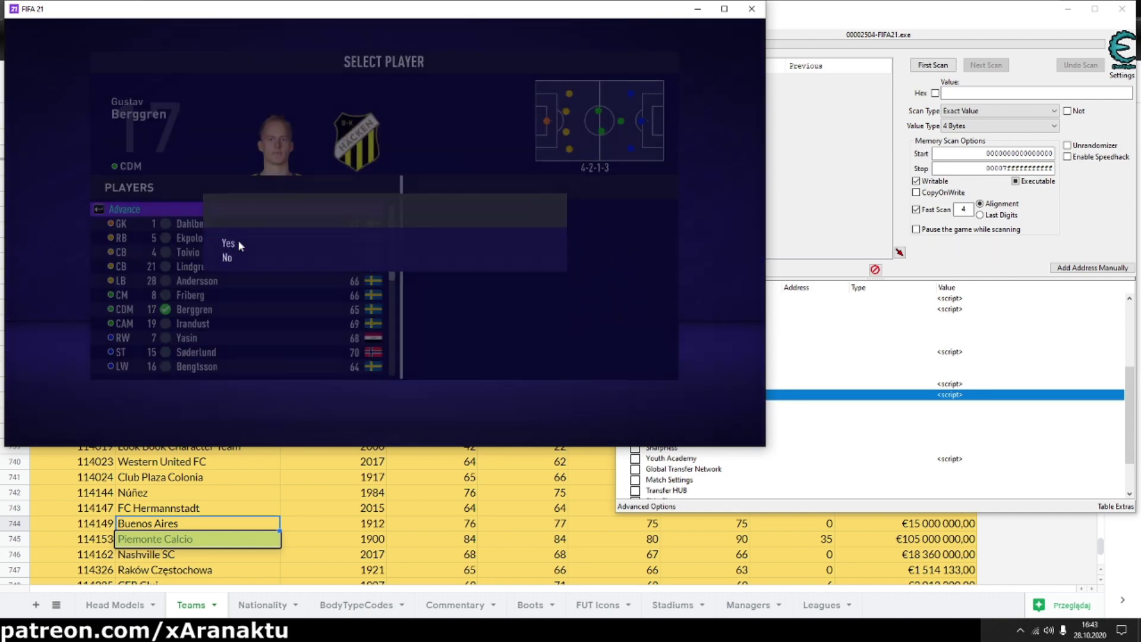
pyautogui.click(237, 240)
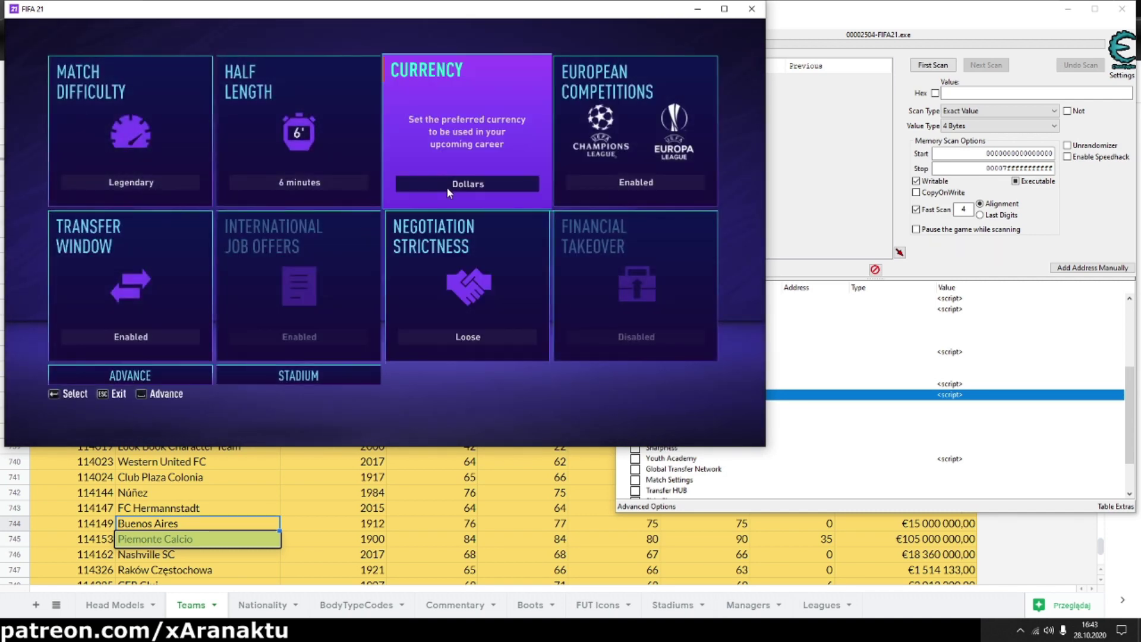
# Set the career currency to Euros, advance from the settings and save the career over testjob.
pyautogui.click(447, 184)
pyautogui.click(452, 199)
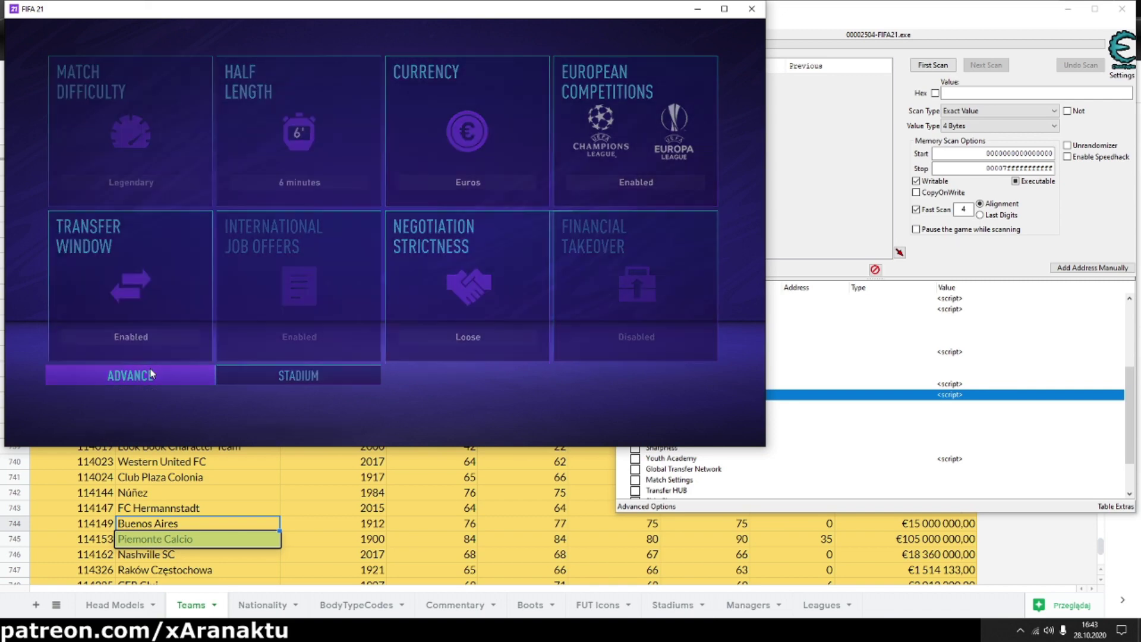
pyautogui.click(151, 374)
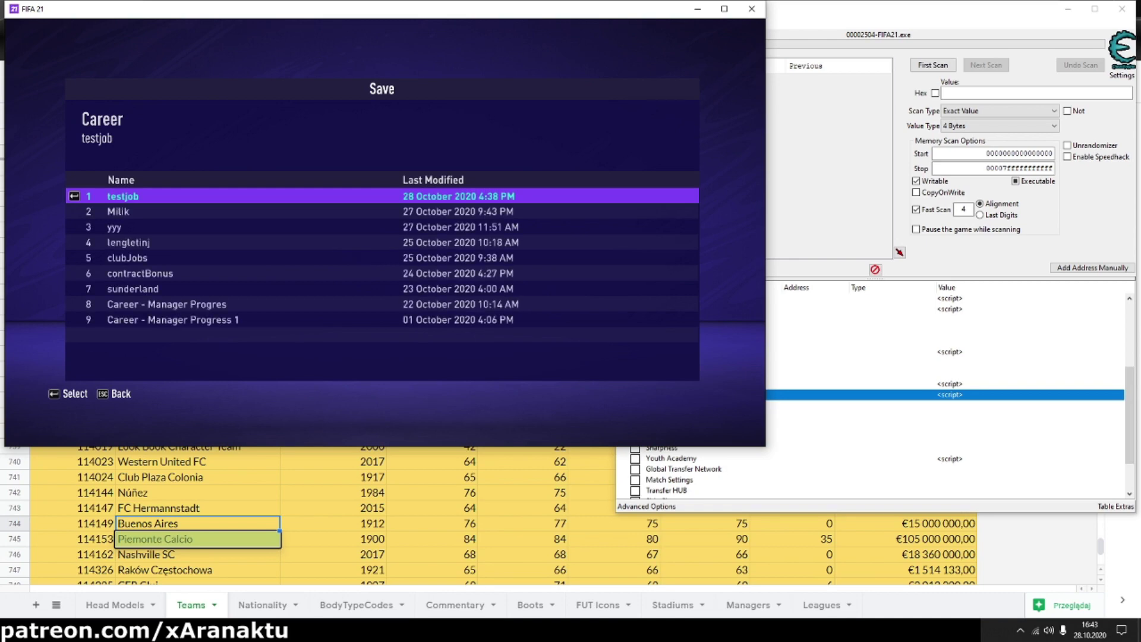
pyautogui.press('Return')
pyautogui.press('Return')
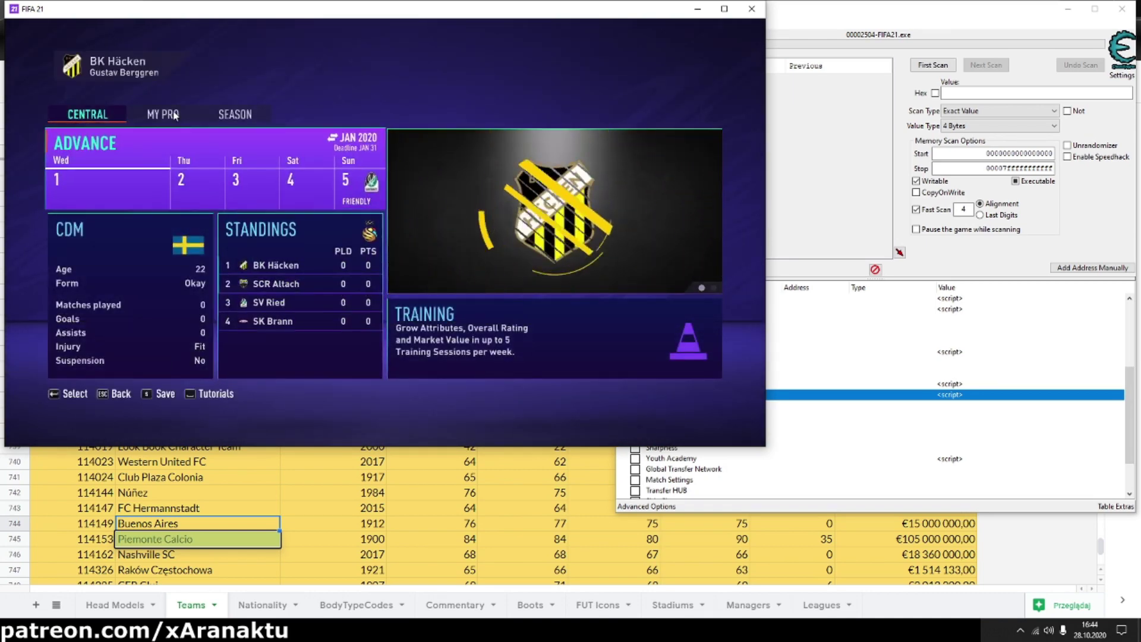
# Open the Squad Hub, look at the transfer and contract actions available for Berggren and close them.
pyautogui.click(174, 114)
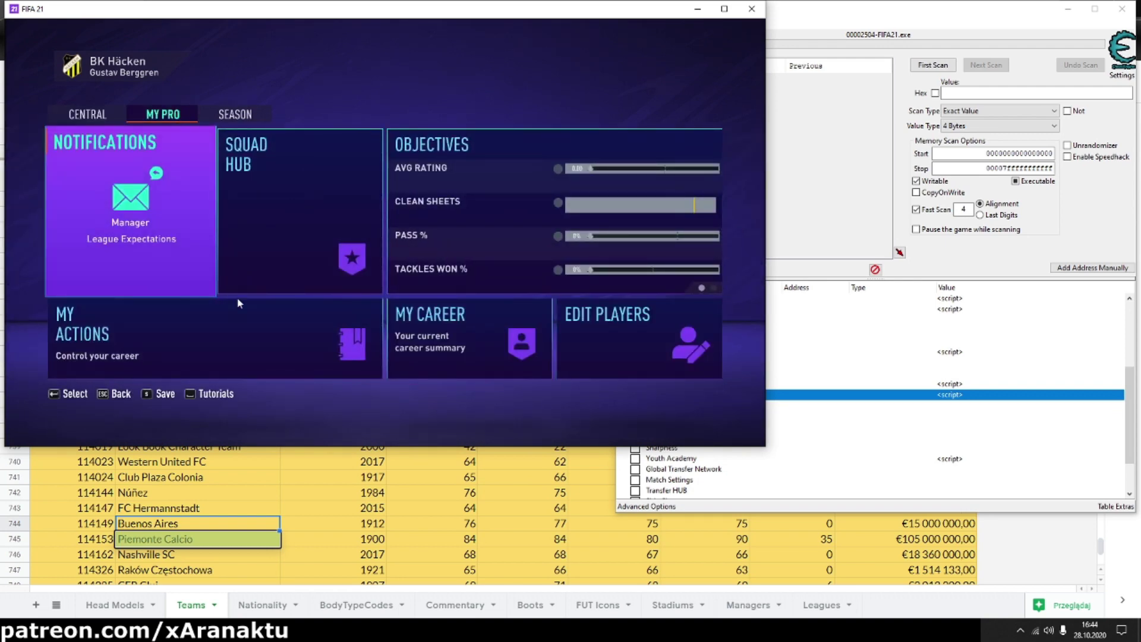
pyautogui.click(319, 195)
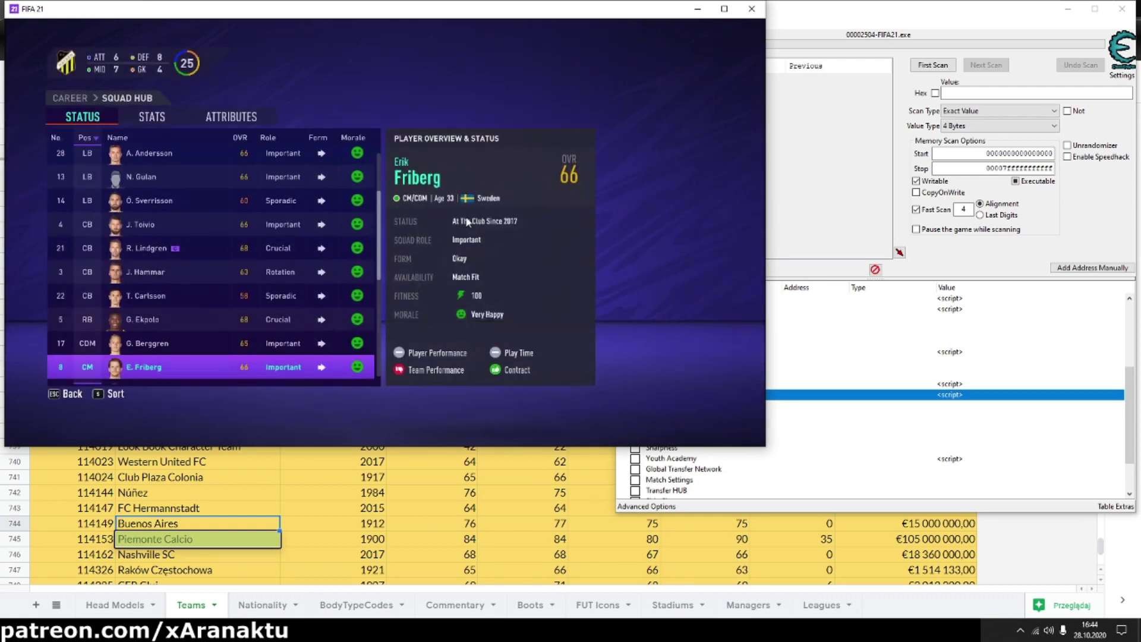
pyautogui.scroll(-2, 168, 342)
pyautogui.click(148, 266)
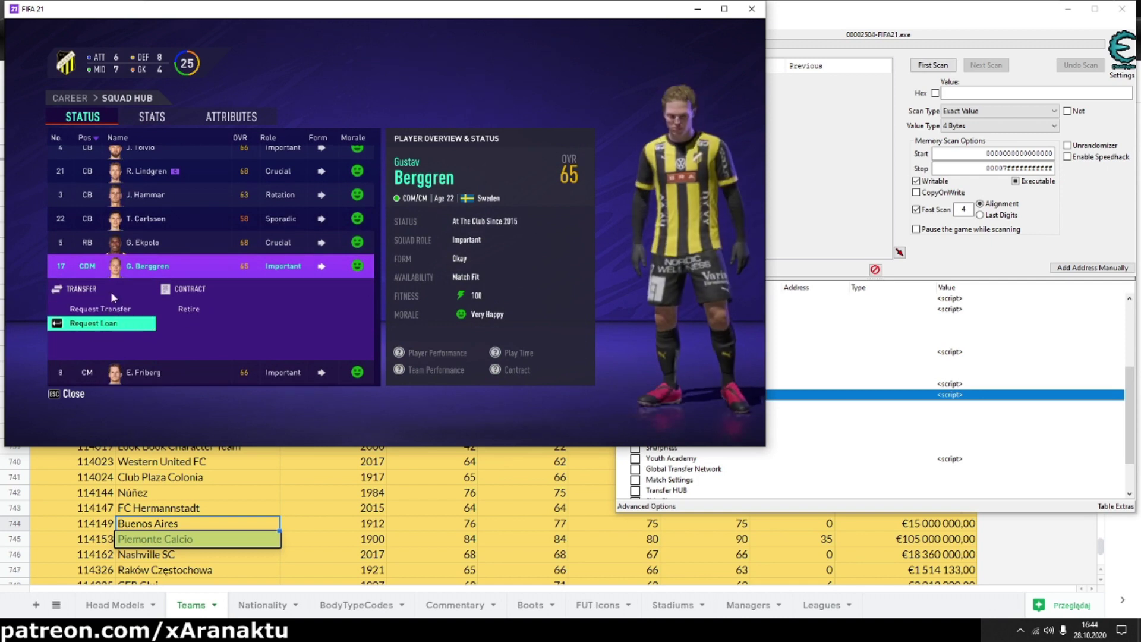
pyautogui.click(147, 269)
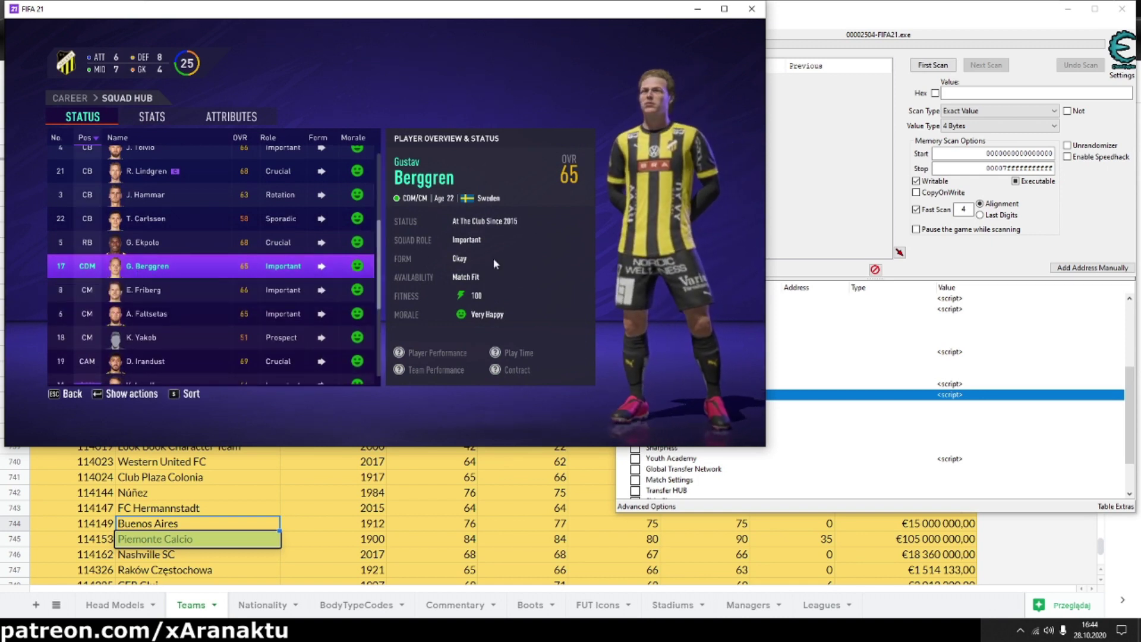
# Switch to Cheat Engine and activate Play As Player and its Create Transfer Offer script.
pyautogui.click(843, 397)
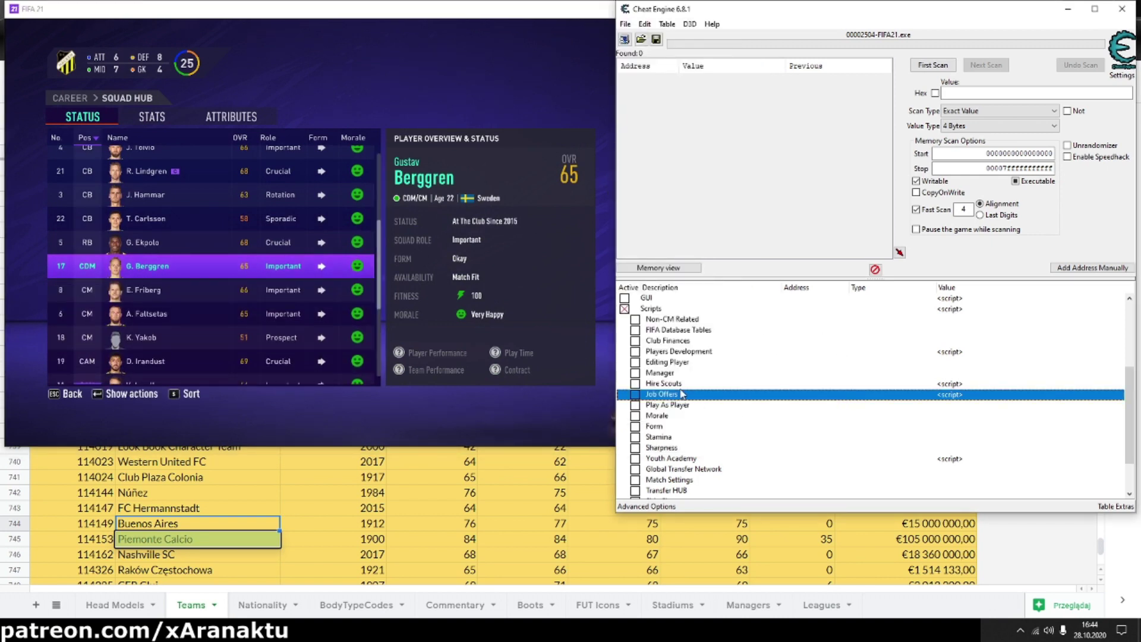
pyautogui.scroll(-1, 682, 395)
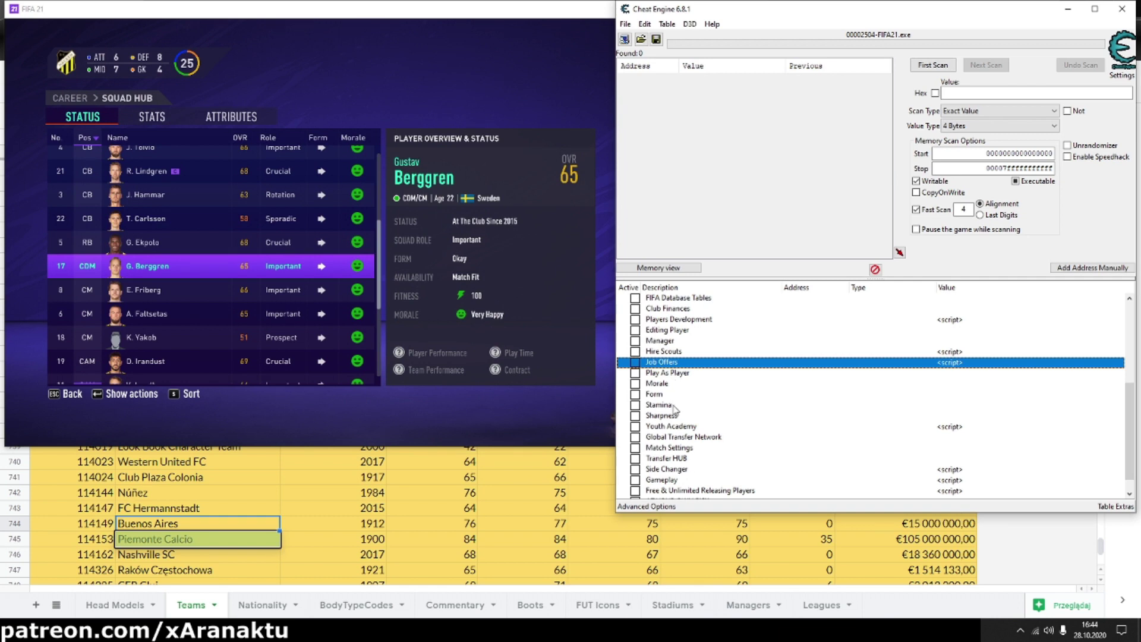
pyautogui.click(658, 373)
pyautogui.click(635, 373)
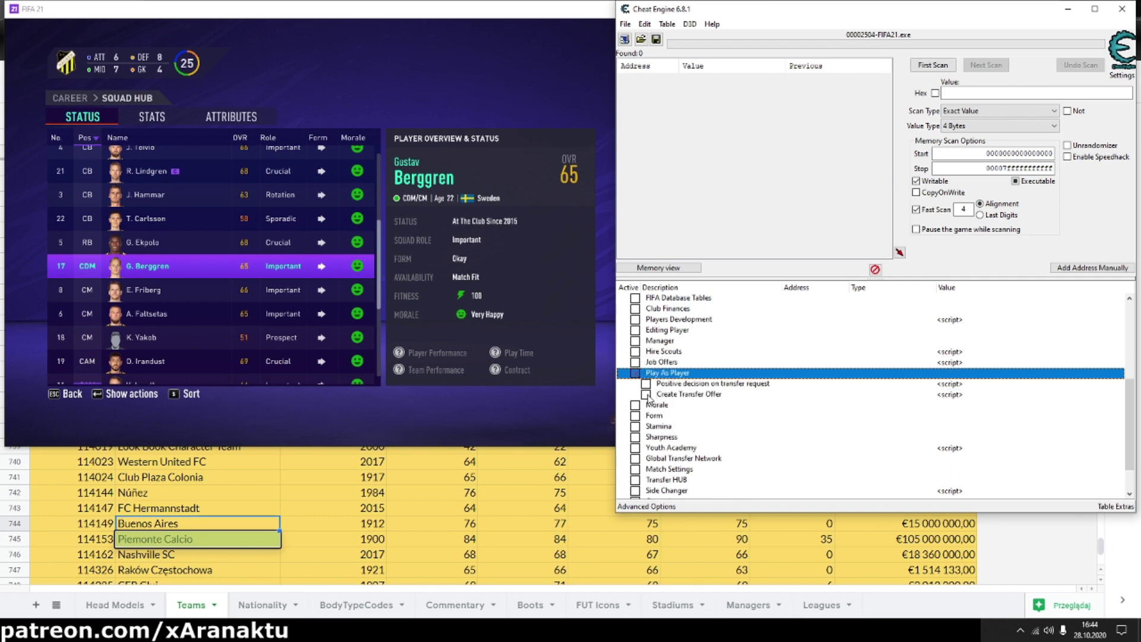
pyautogui.click(646, 395)
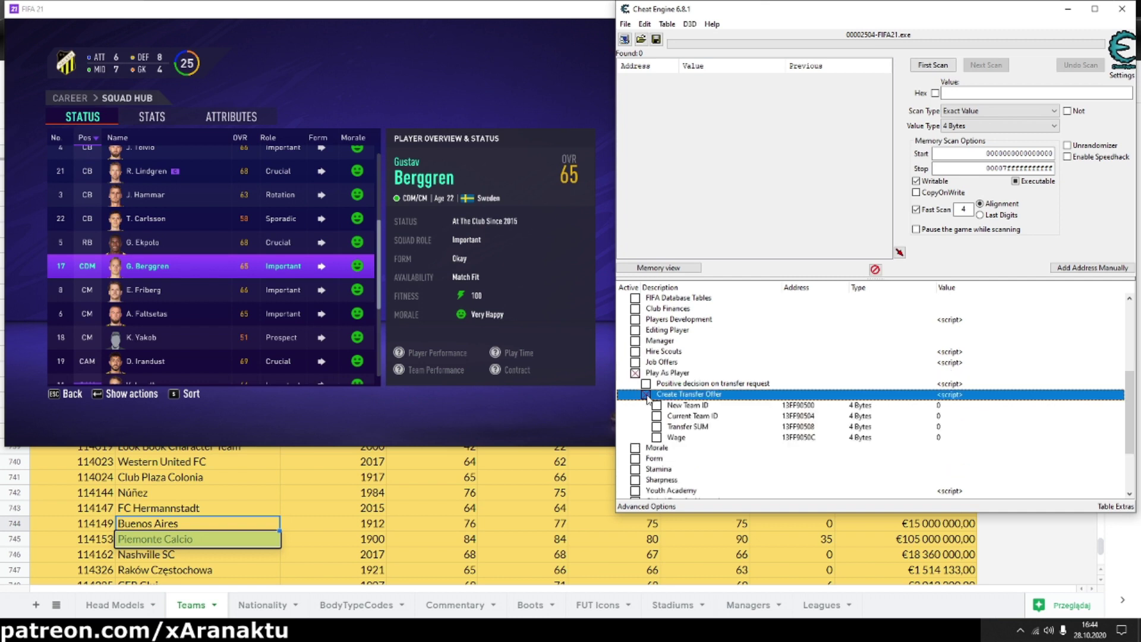
# Set the transfer offer's Transfer SUM to 99999 and its Wage to 50000.
pyautogui.click(714, 409)
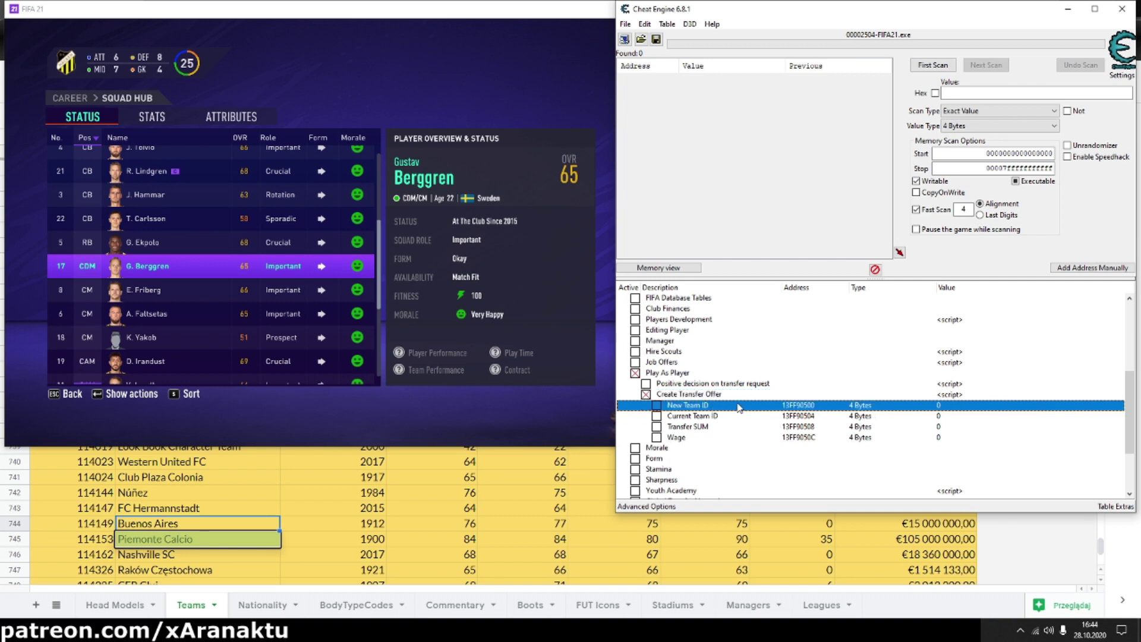
pyautogui.click(937, 416)
pyautogui.click(937, 426)
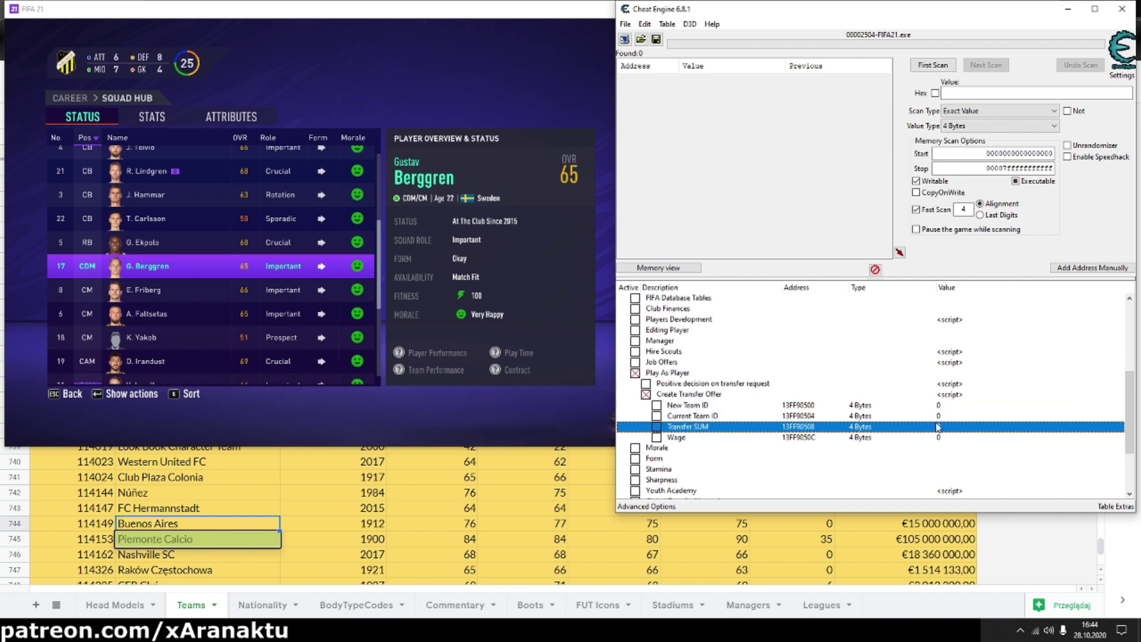
pyautogui.doubleClick(939, 427)
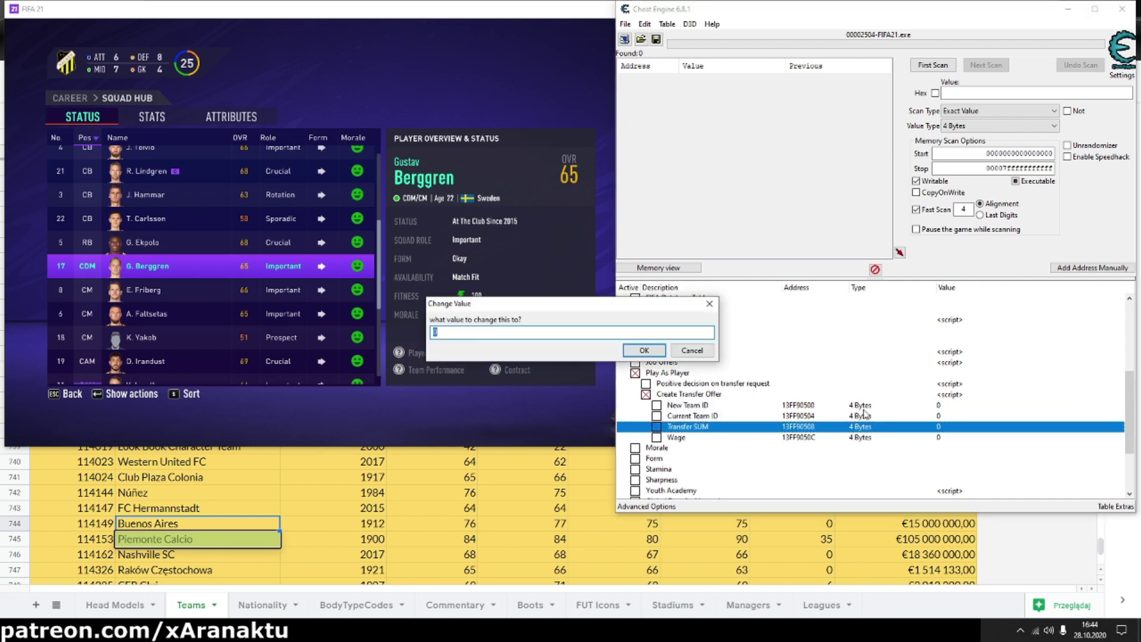
pyautogui.write('99999')
pyautogui.press('Return')
pyautogui.doubleClick(857, 437)
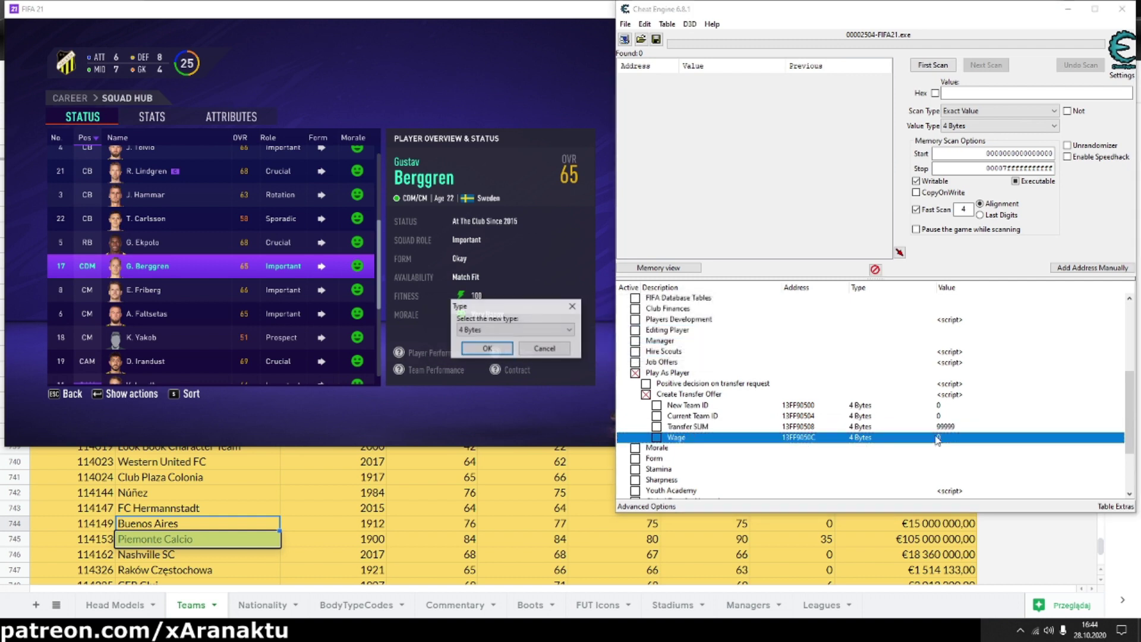
pyautogui.click(561, 348)
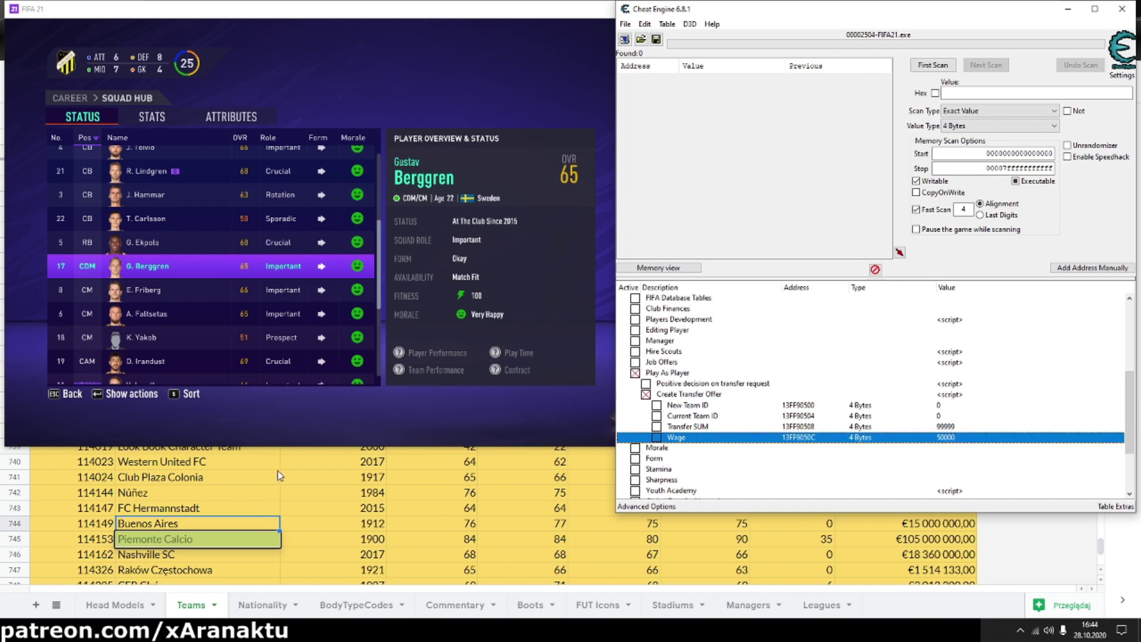
# Switch to the FIFA 21 IDs spreadsheet, search the Teams sheet for "Real" and select Real Madrid's team ID.
pyautogui.click(205, 508)
pyautogui.scroll(7, 179, 430)
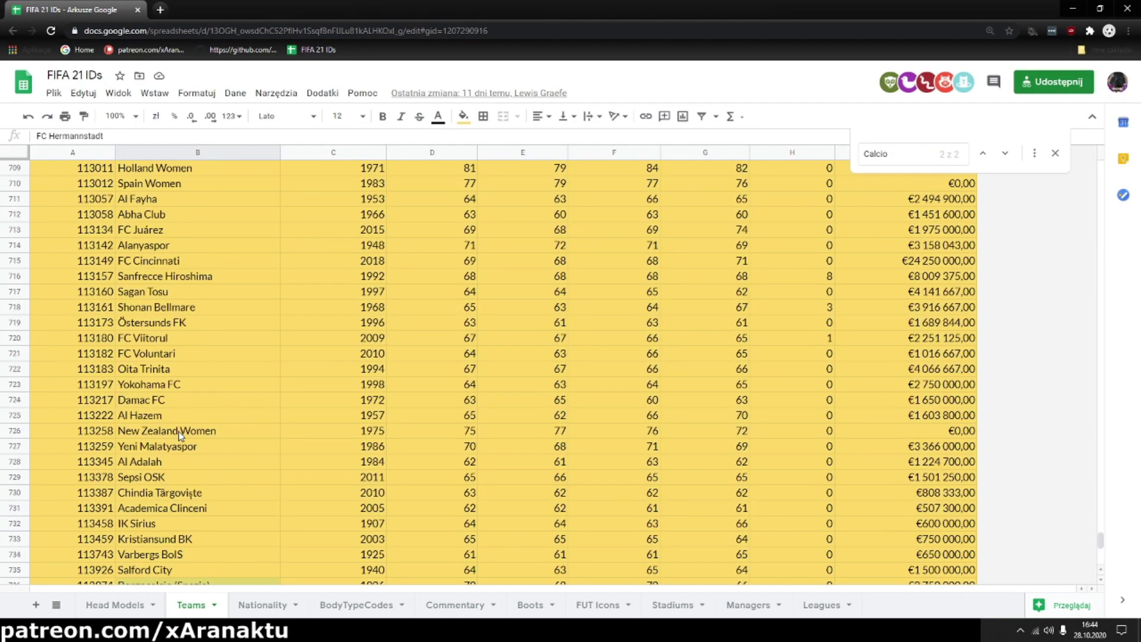
pyautogui.click(901, 147)
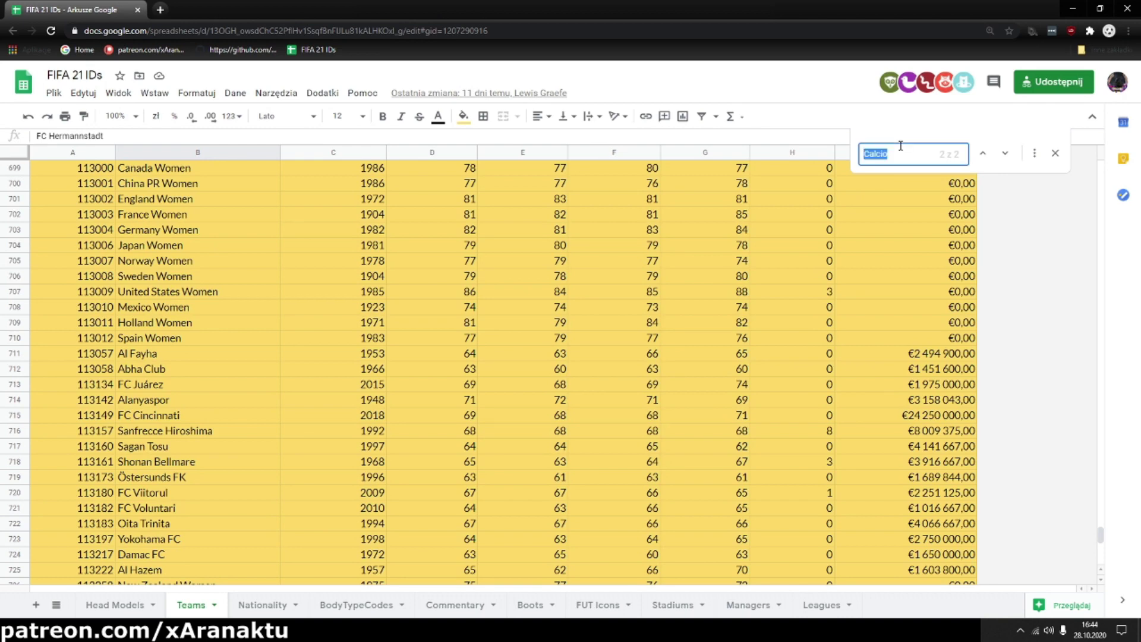
pyautogui.write('M')
pyautogui.press('BackSpace')
pyautogui.write('Real')
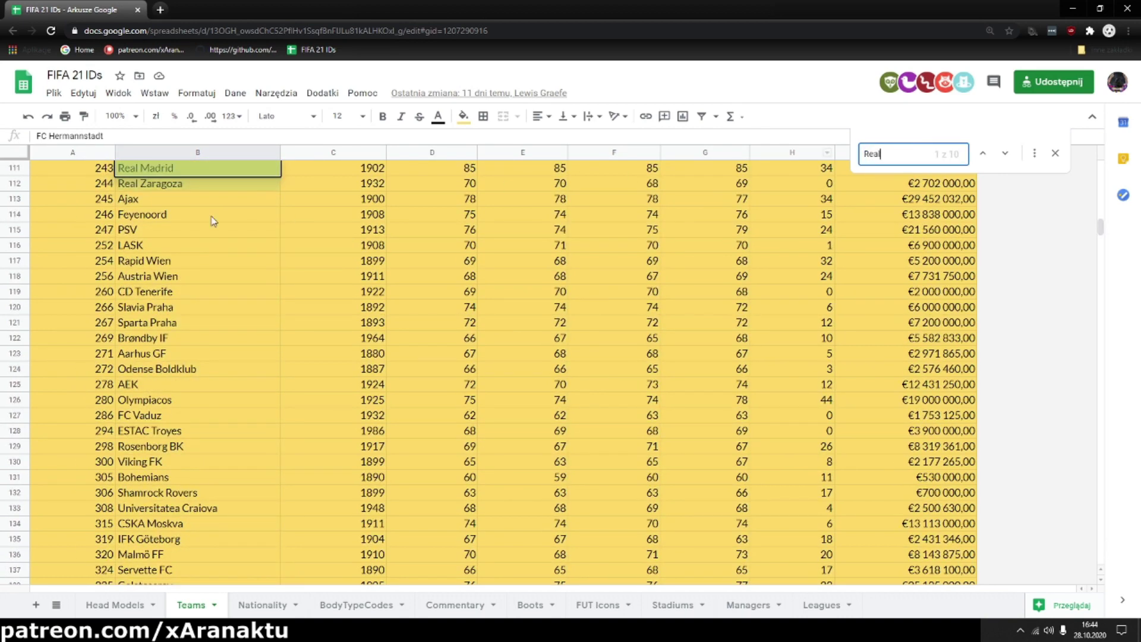
pyautogui.doubleClick(110, 169)
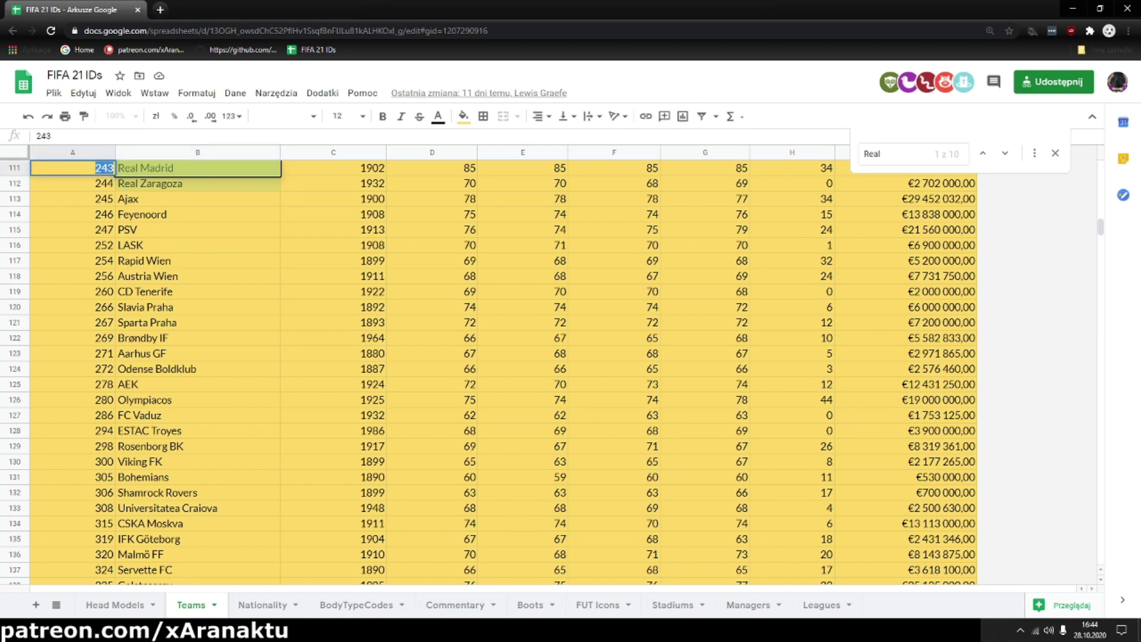
# Switch to Cheat Engine and set the transfer offer's New Team ID to 243 for Real Madrid.
pyautogui.hotkey('alt', 'Tab')
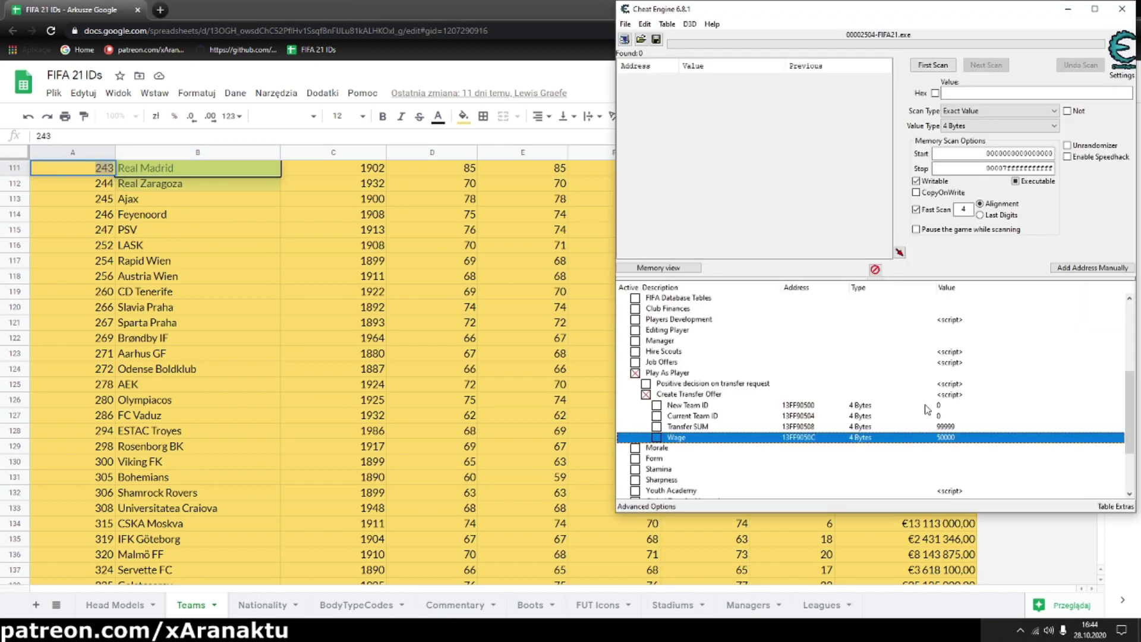
pyautogui.click(947, 410)
pyautogui.doubleClick(946, 410)
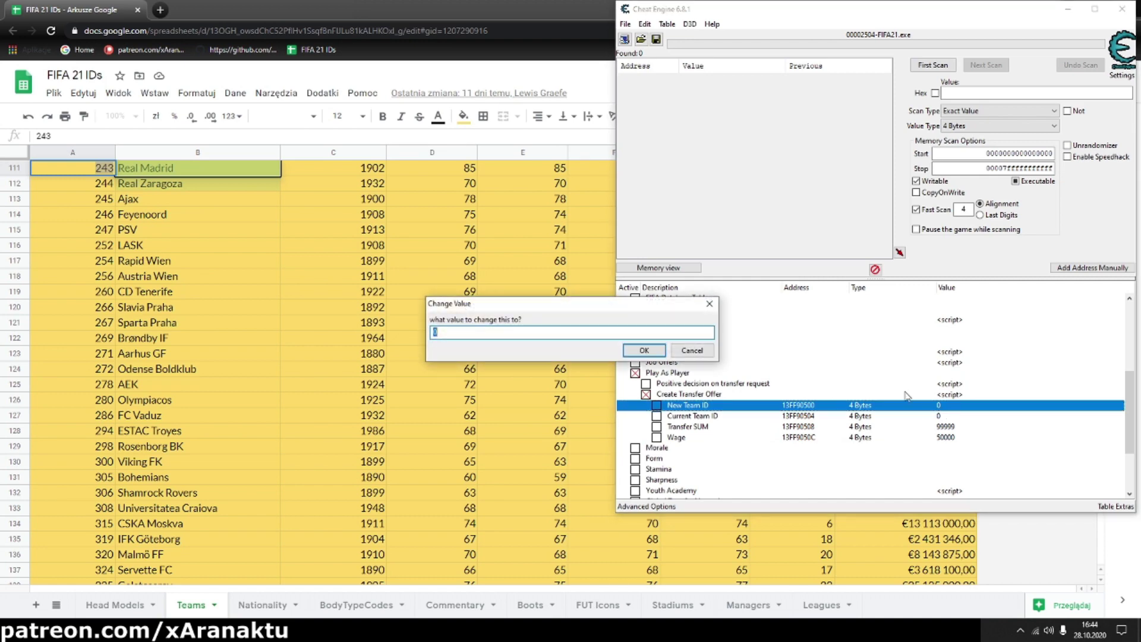
pyautogui.write('243')
pyautogui.click(650, 351)
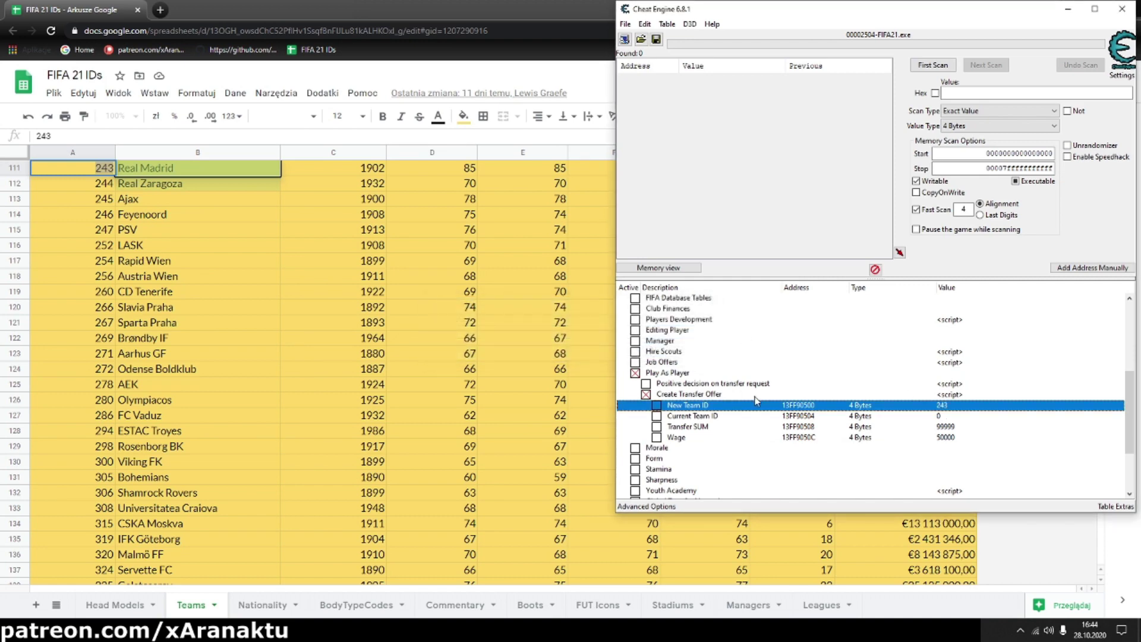
# Check the player's current club in FIFA 21, then search the Teams spreadsheet for "hack" and select BK Häcken's team ID.
pyautogui.click(937, 419)
pyautogui.hotkey('alt', 'Tab')
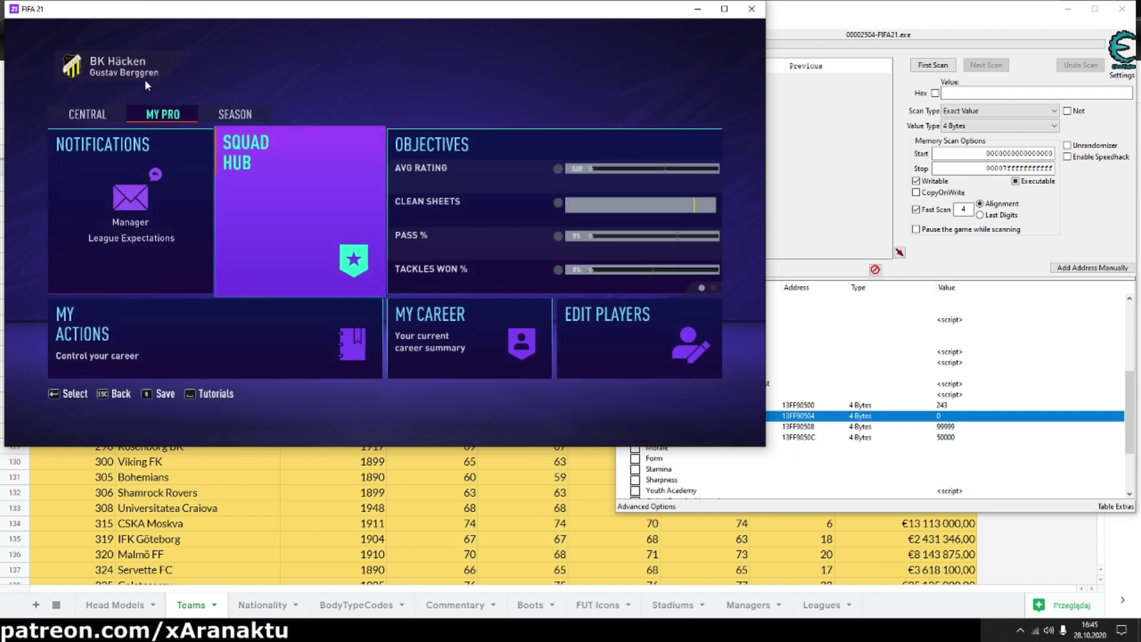
pyautogui.click(265, 507)
pyautogui.hotkey('ctrl', 'f')
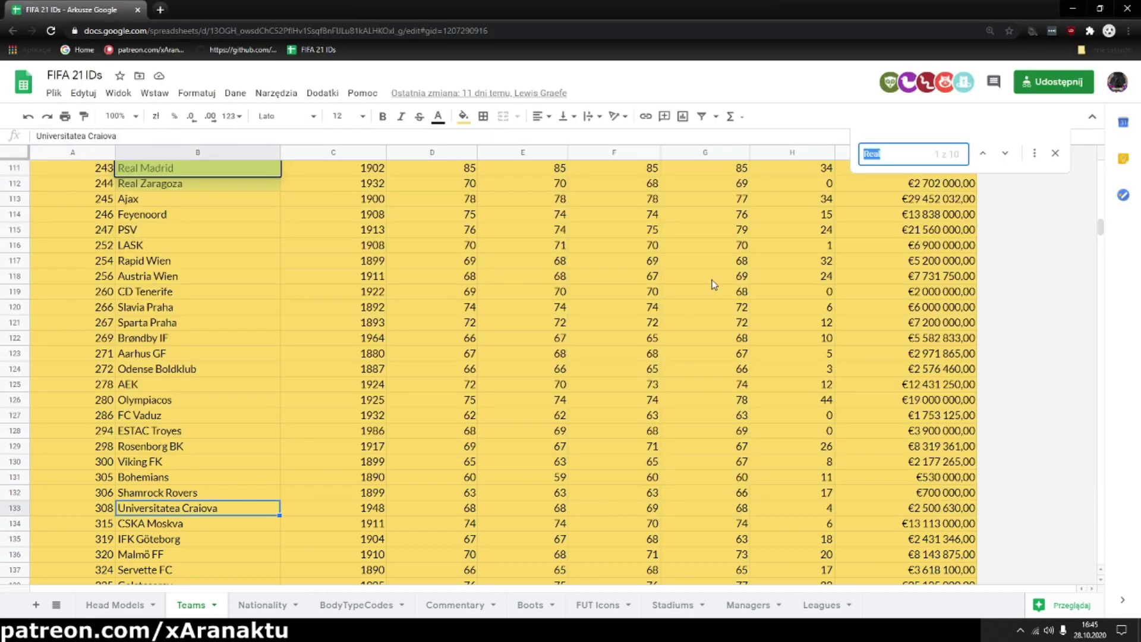
pyautogui.write('hack')
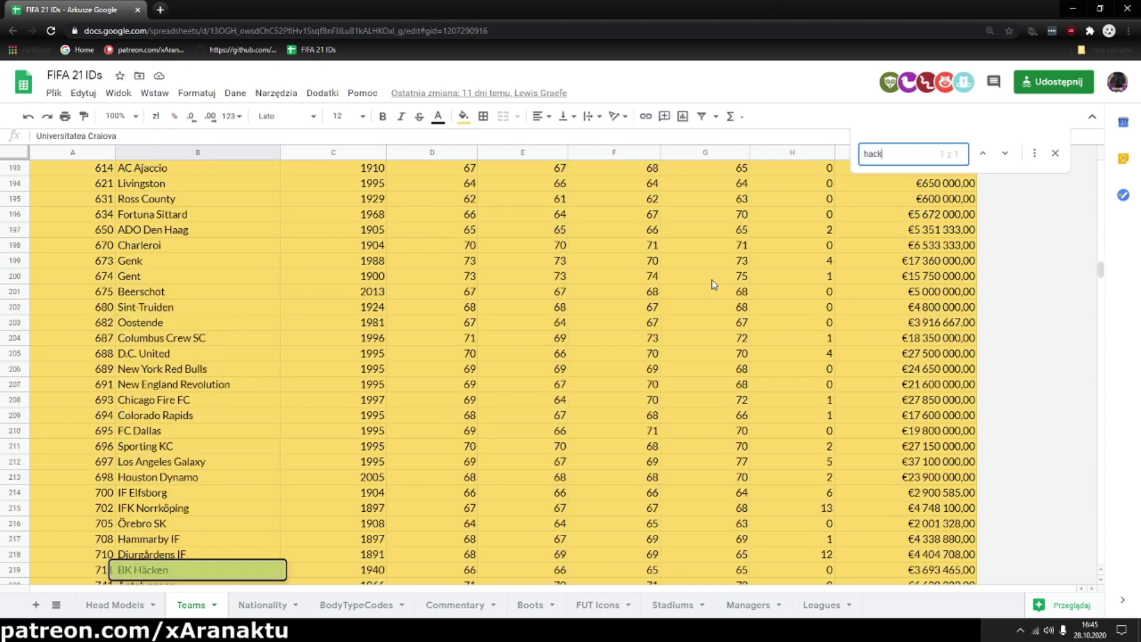
pyautogui.click(105, 570)
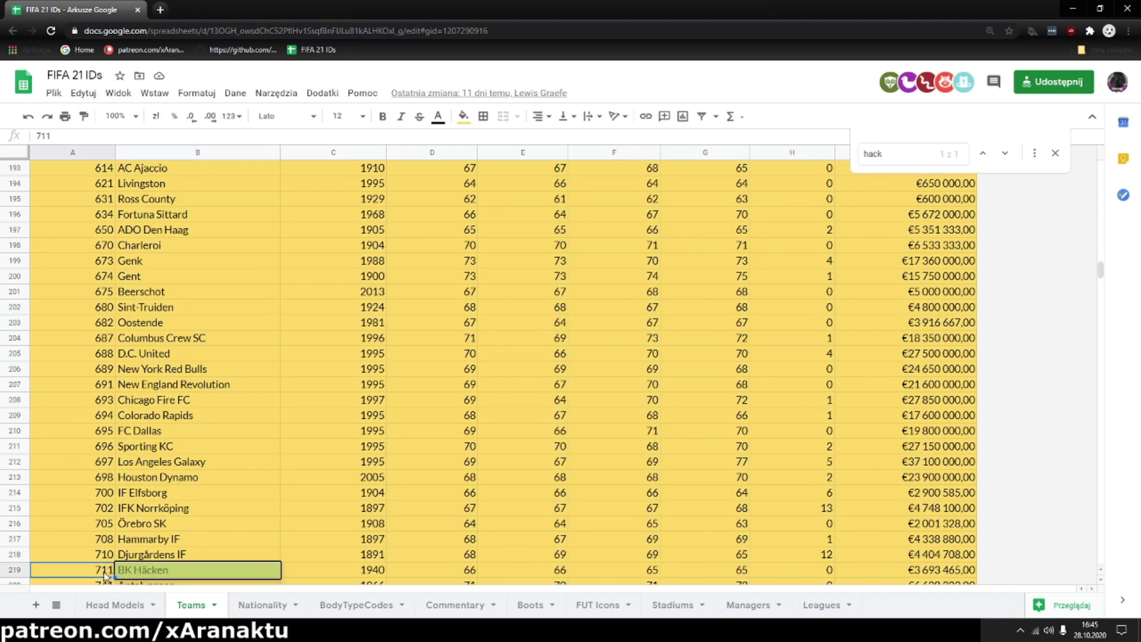
pyautogui.doubleClick(105, 570)
# Switch to Cheat Engine and set the transfer offer's Current Team ID to 711 for BK Häcken.
pyautogui.hotkey('alt', 'Tab')
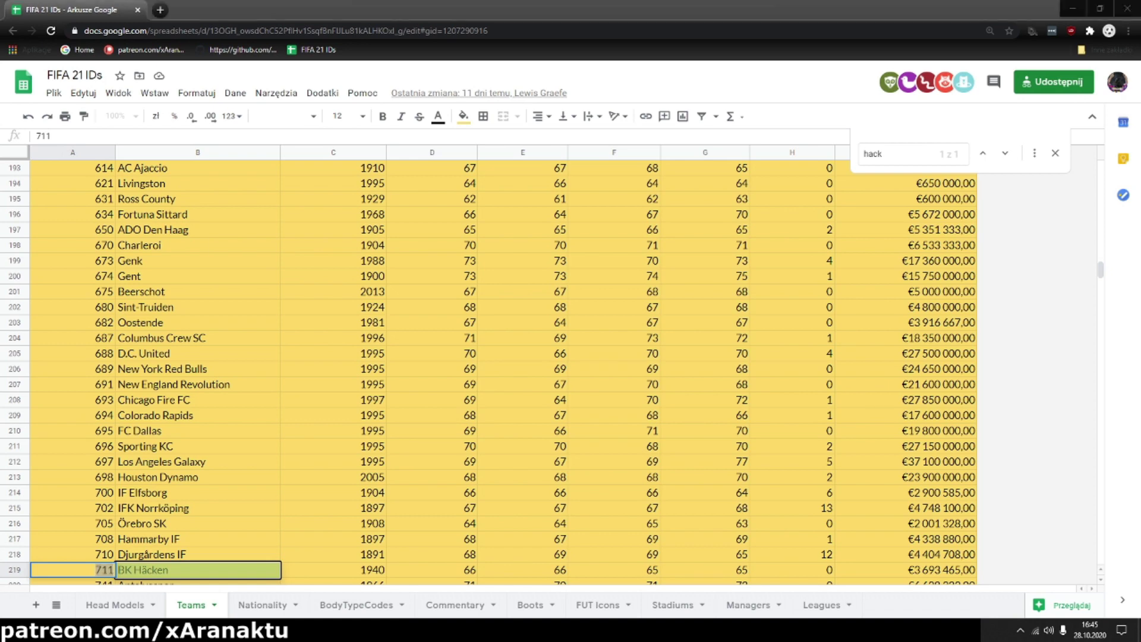
pyautogui.doubleClick(936, 419)
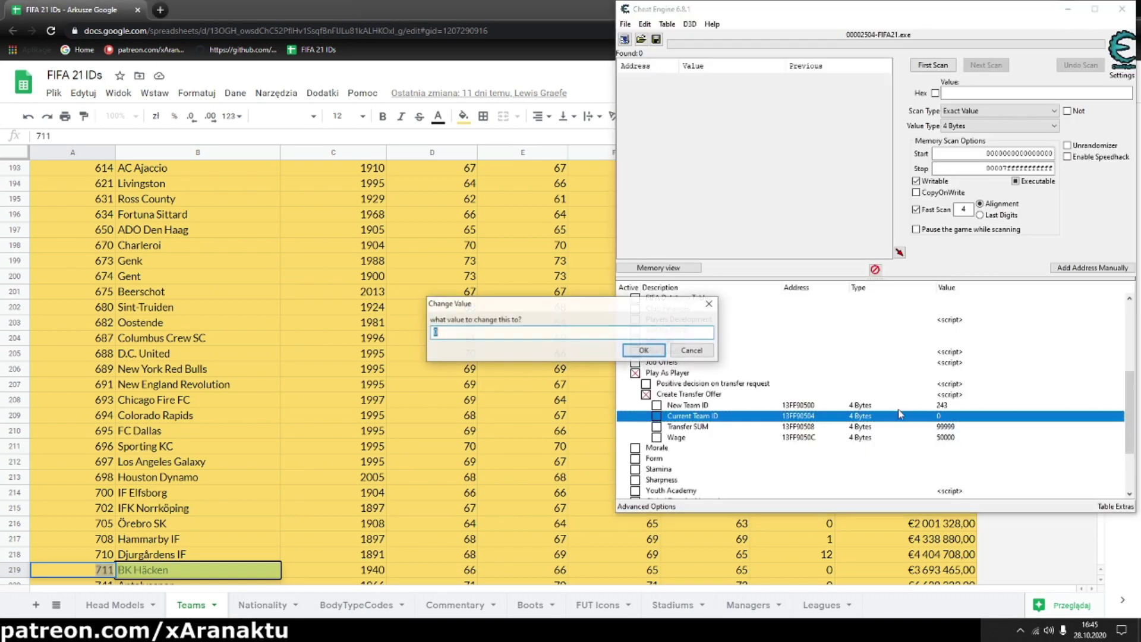
pyautogui.write('711')
pyautogui.click(635, 353)
# Return to FIFA 21, open Berggren's Real Madrid contract offer through the Squad Hub and choose Accept Offer.
pyautogui.hotkey('alt', 'Tab')
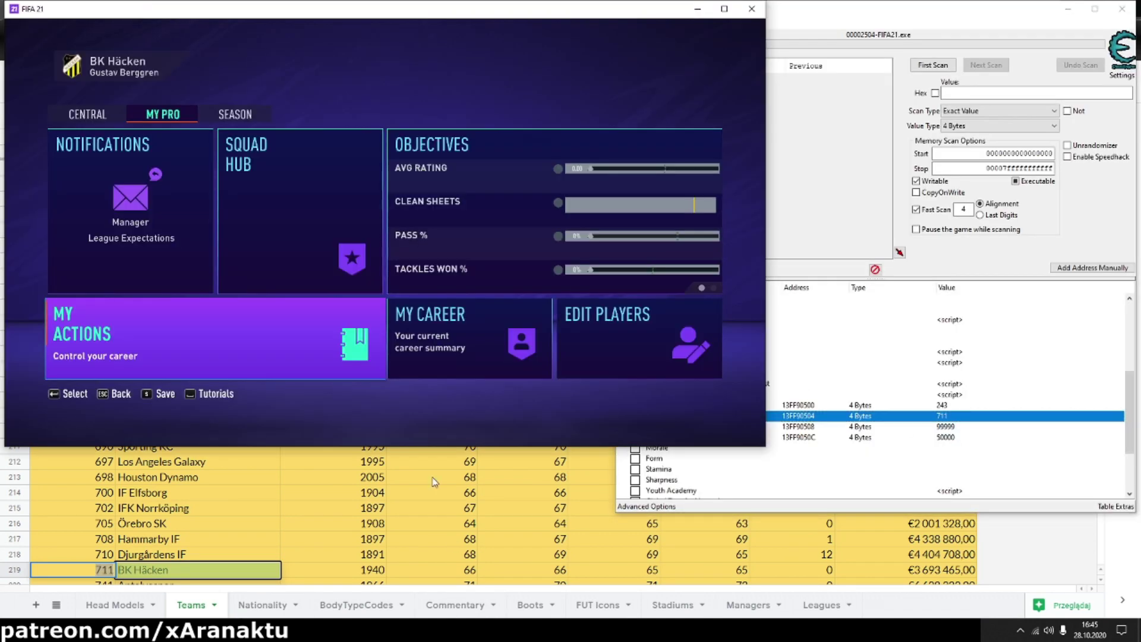
pyautogui.click(271, 203)
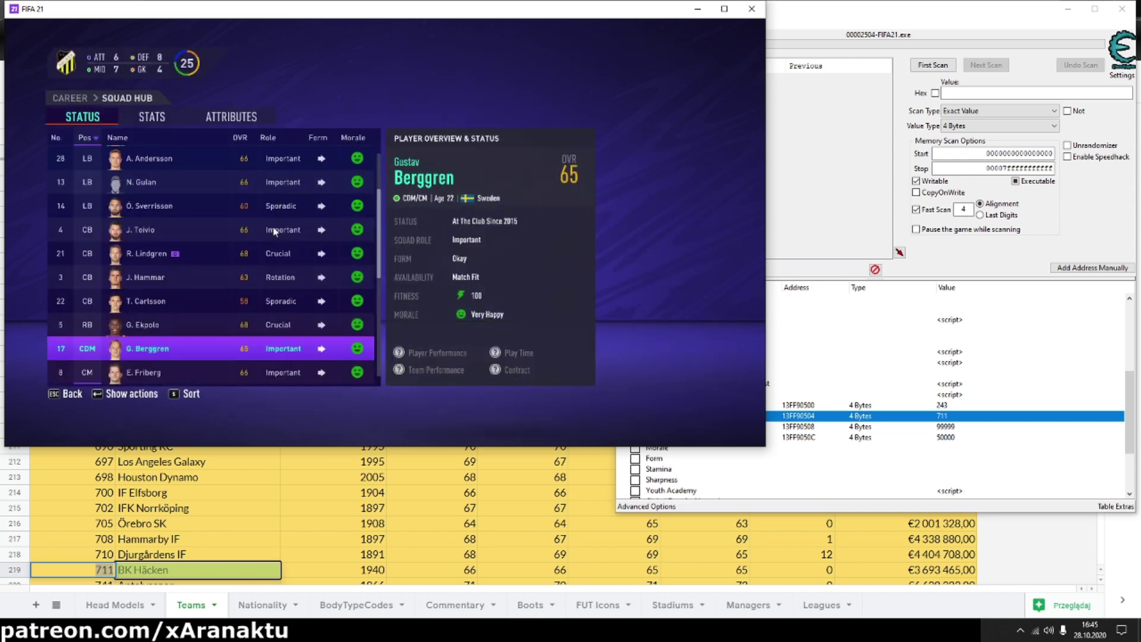
pyautogui.click(161, 343)
pyautogui.click(116, 342)
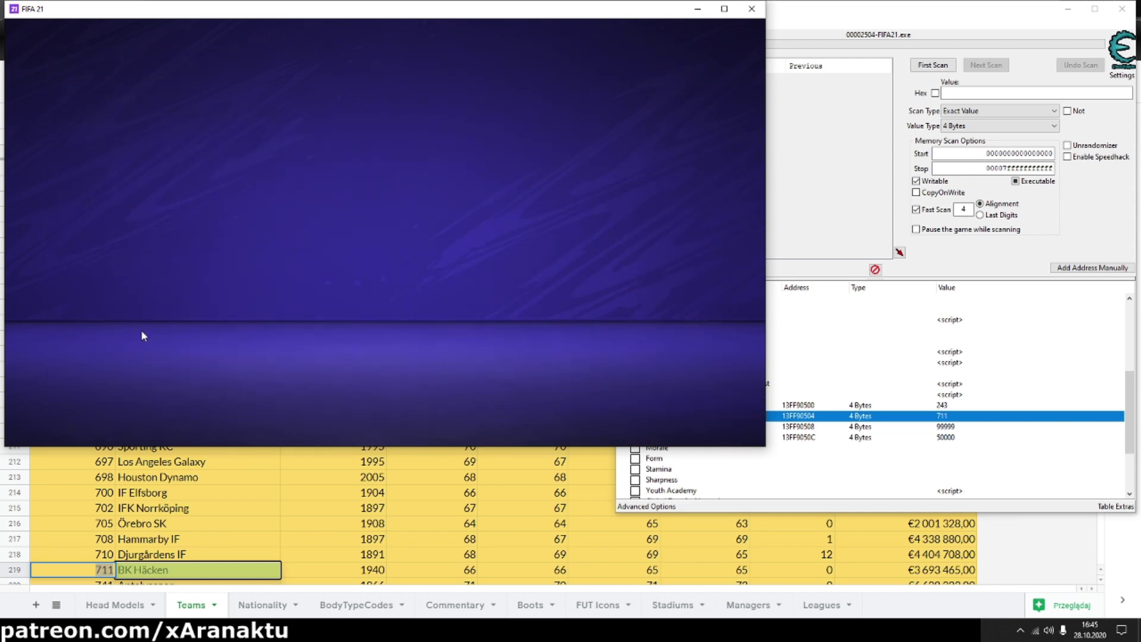
pyautogui.click(271, 284)
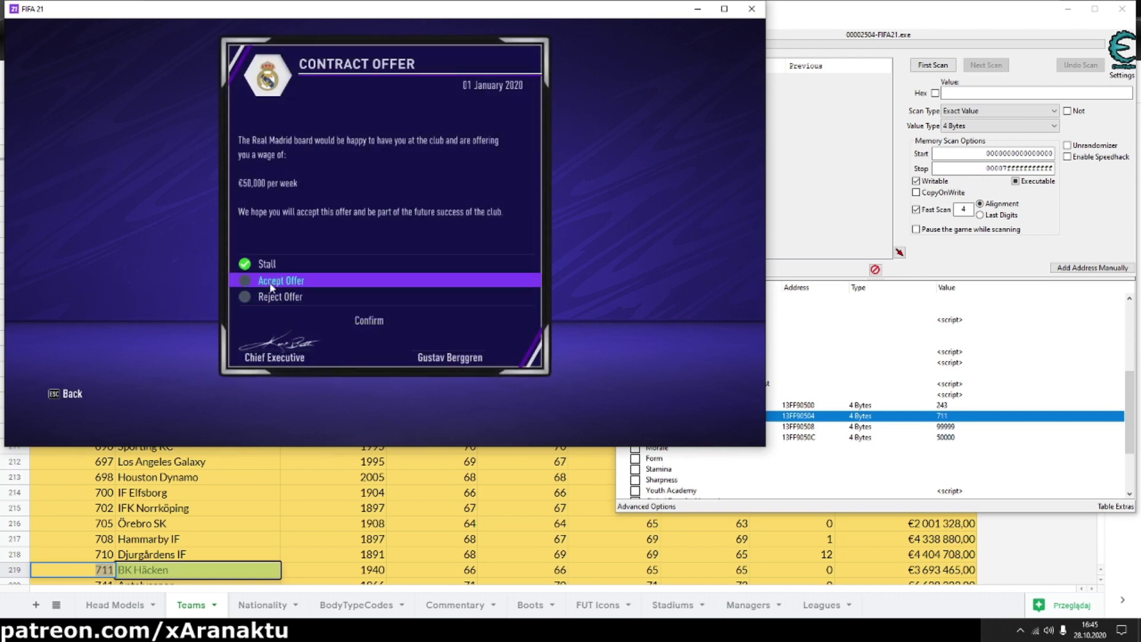